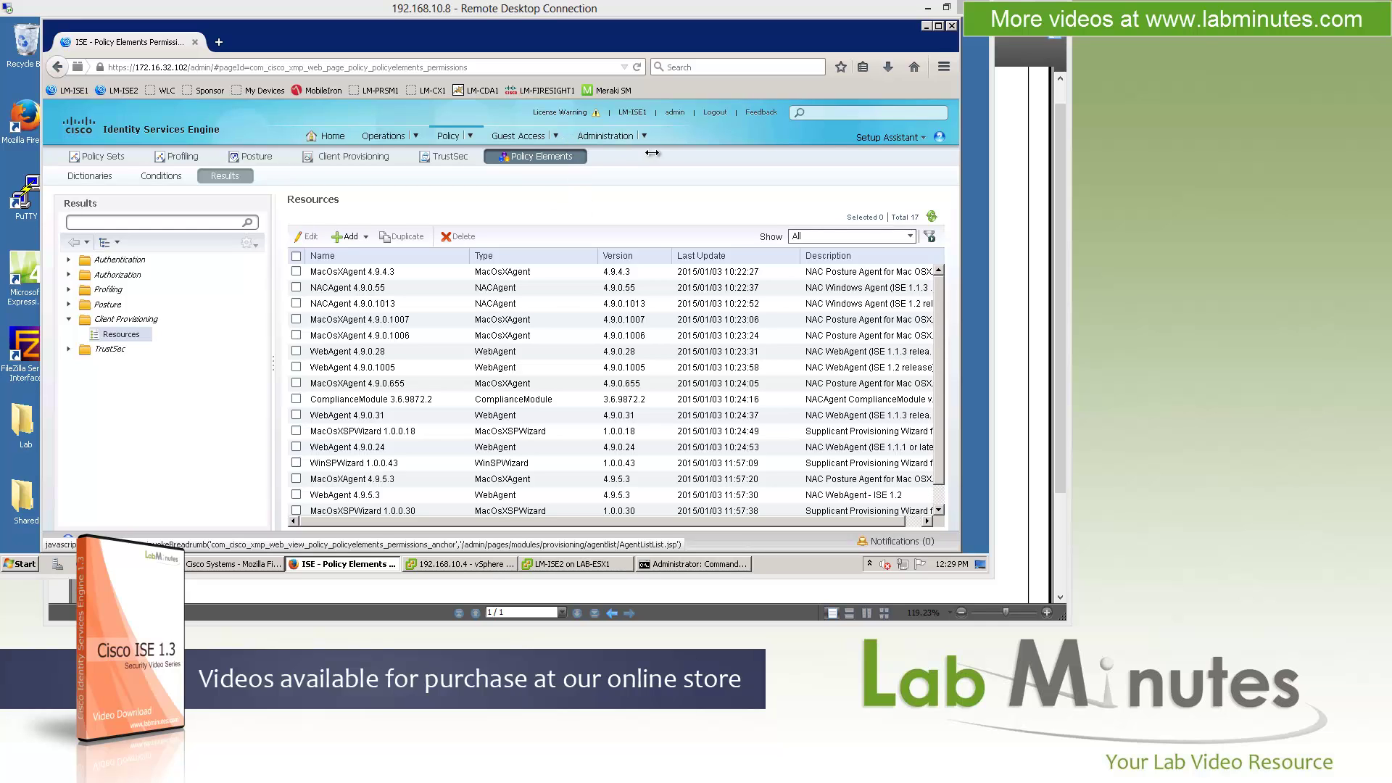
Choose Guest Access > Configure to show the overview of the Prepare, Define and Go Live & Monitor steps.
mouse_move(651, 144)
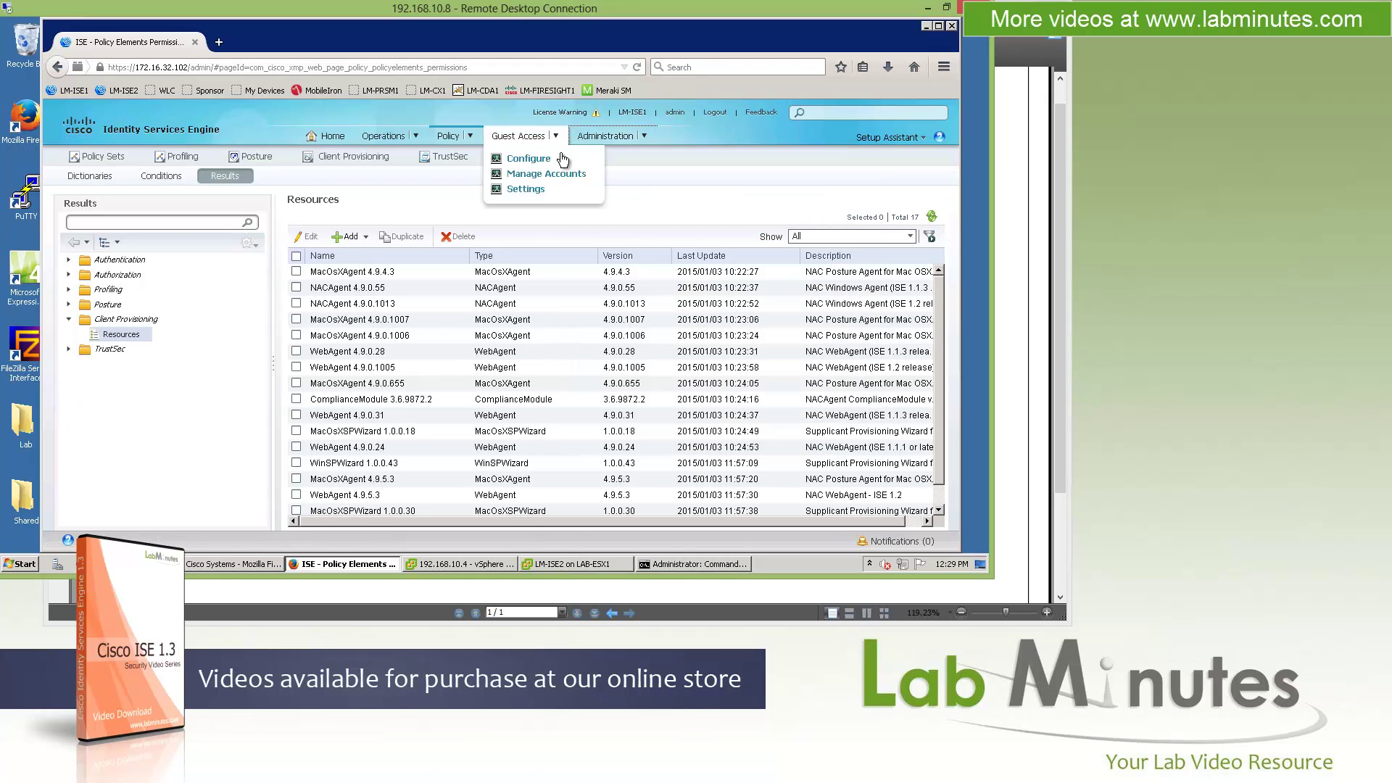
click(559, 140)
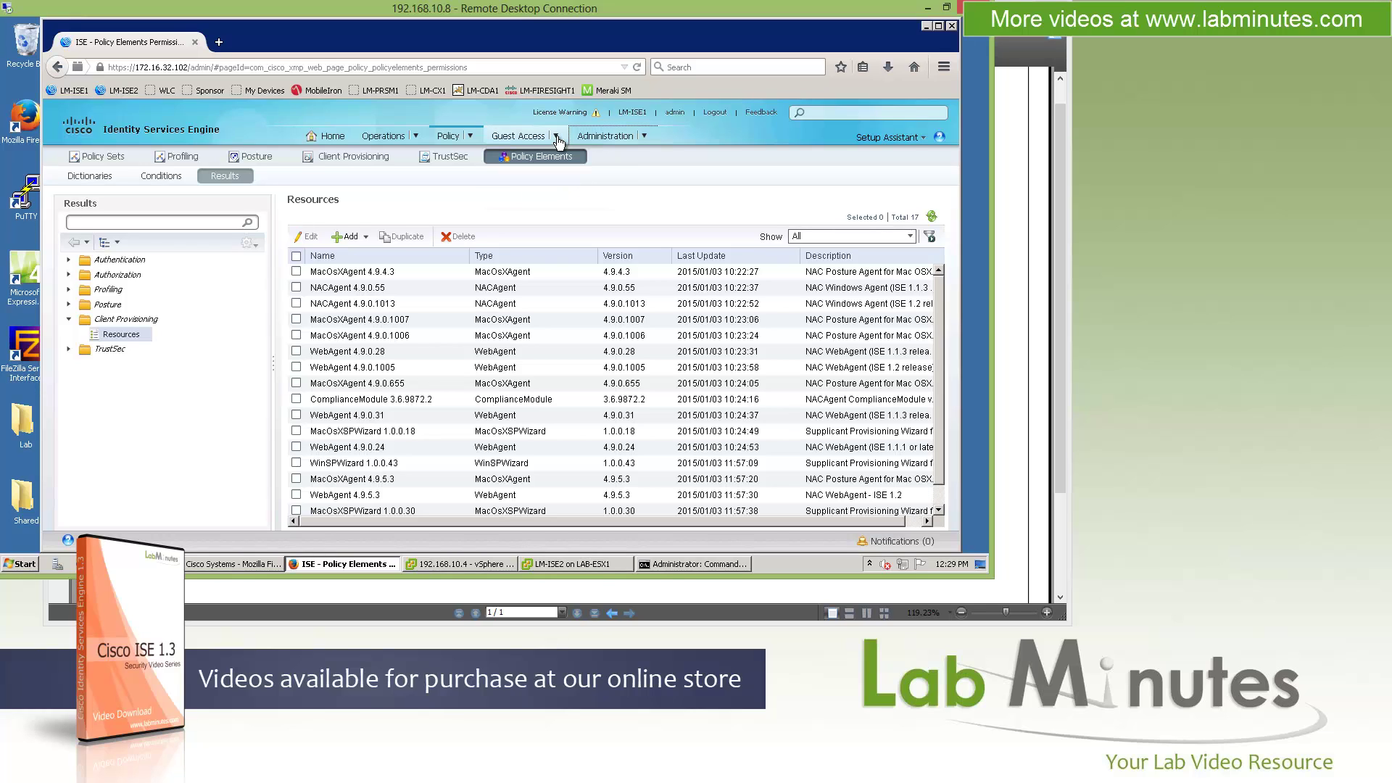
click(559, 140)
mouse_move(557, 140)
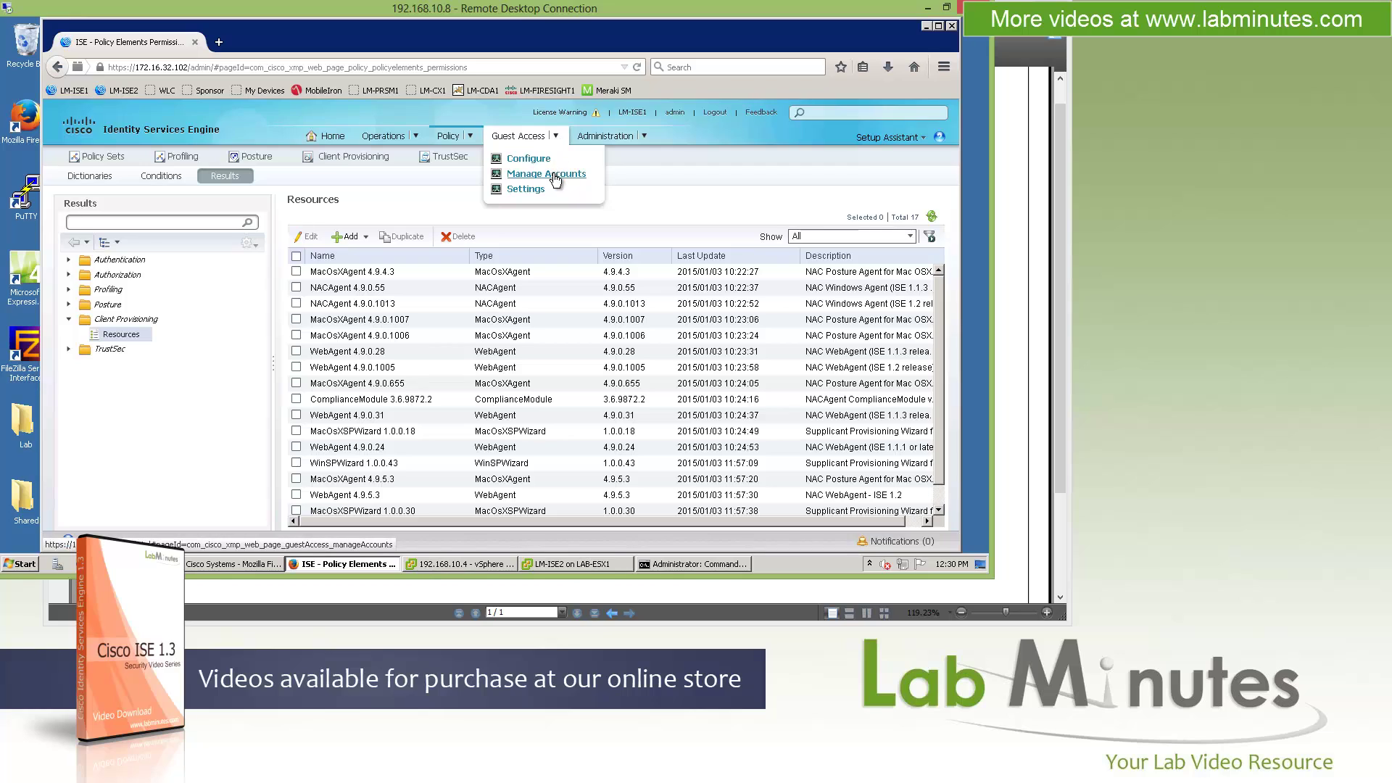
click(541, 156)
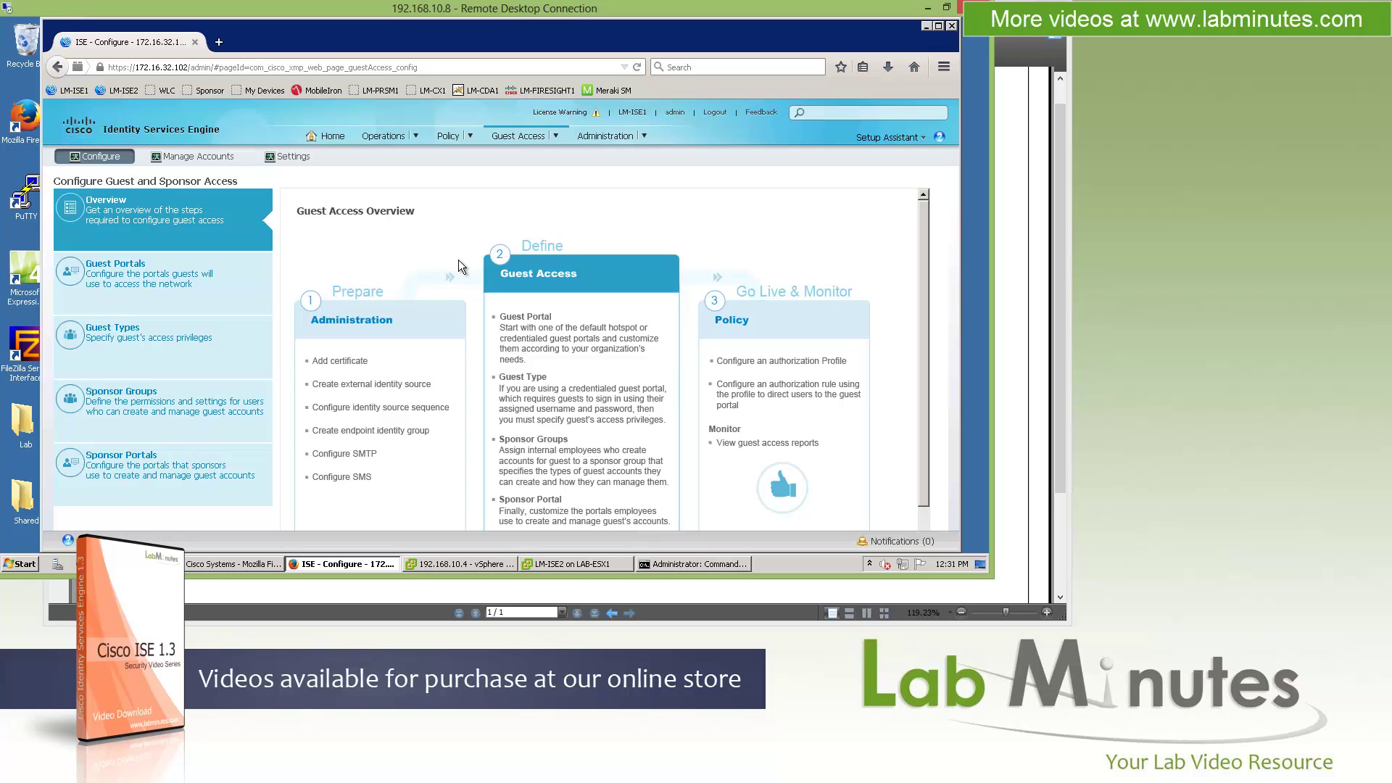
In Guest Portals, select Self-Registered Guest Portal (default) and edit it.
click(145, 274)
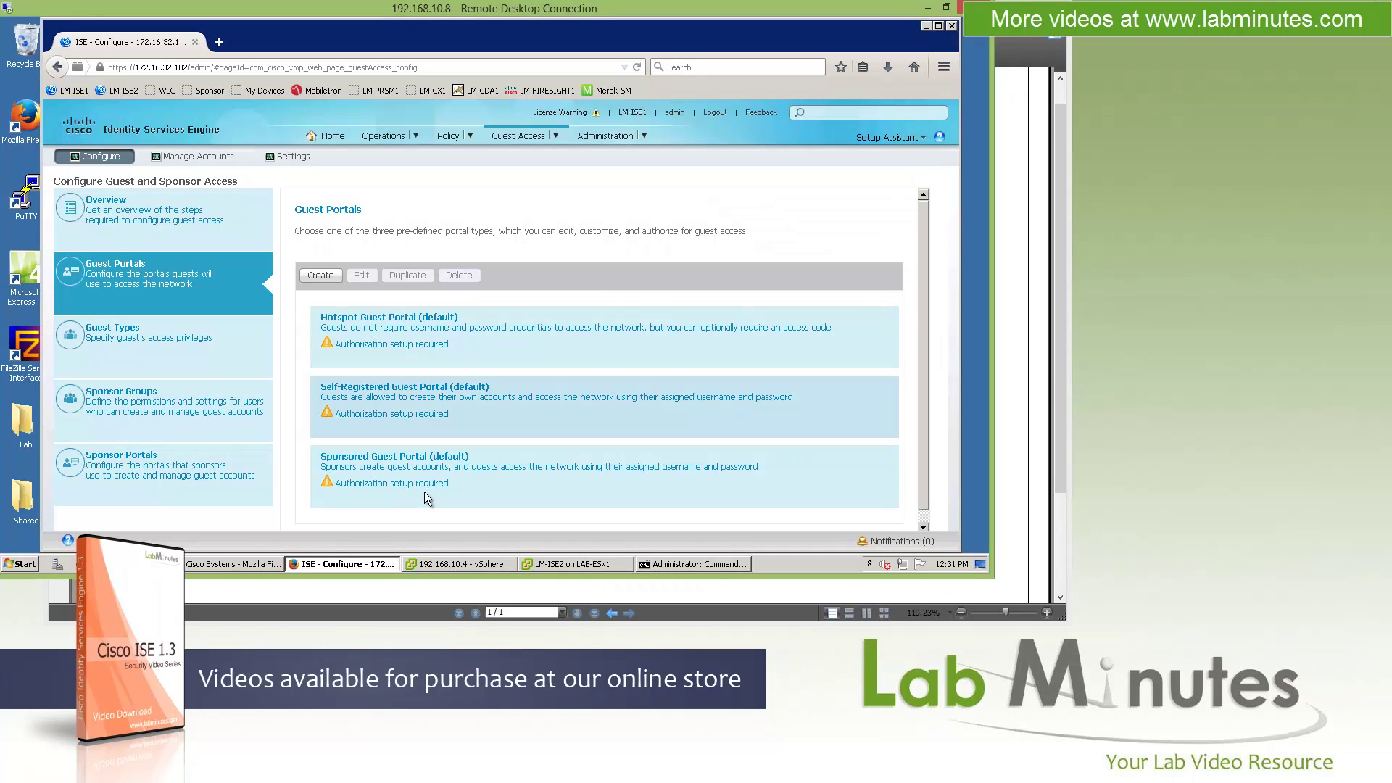
click(385, 472)
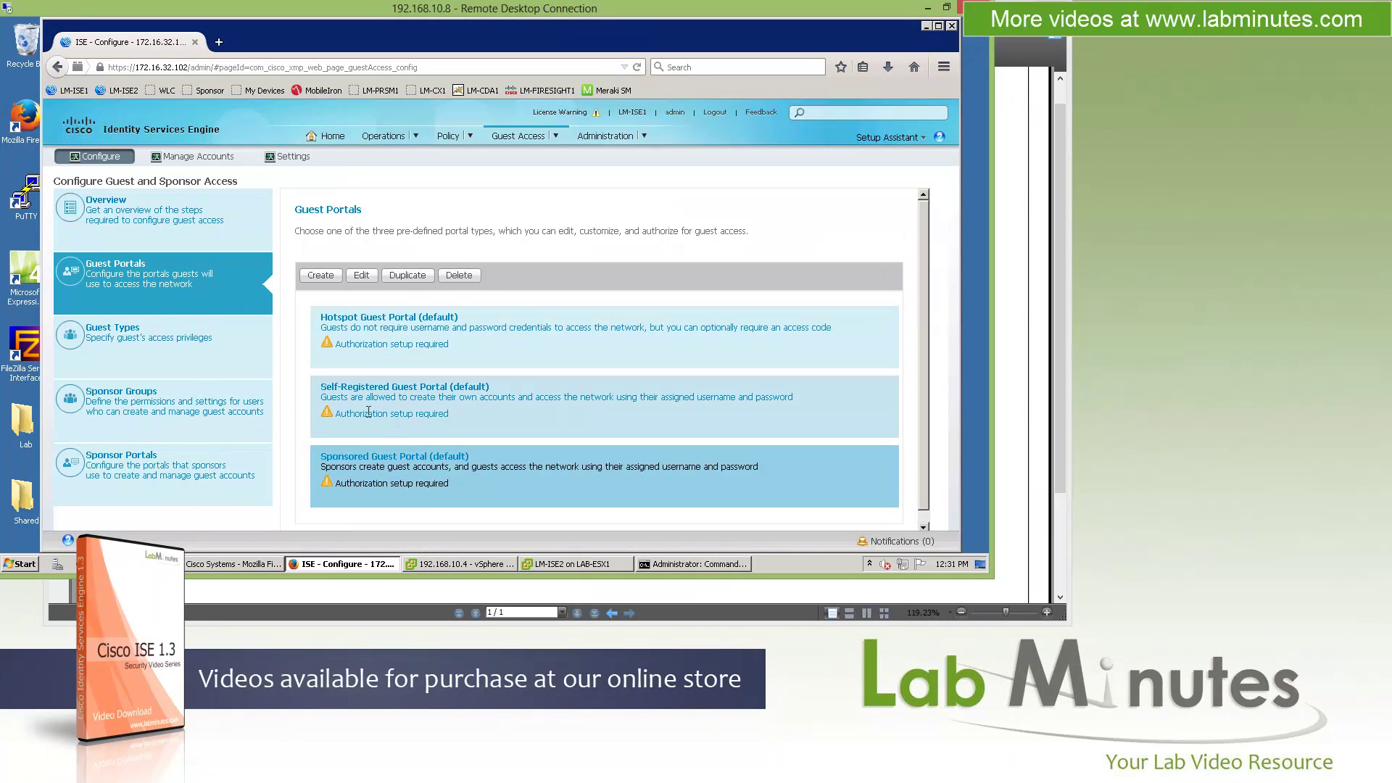
click(410, 393)
click(364, 274)
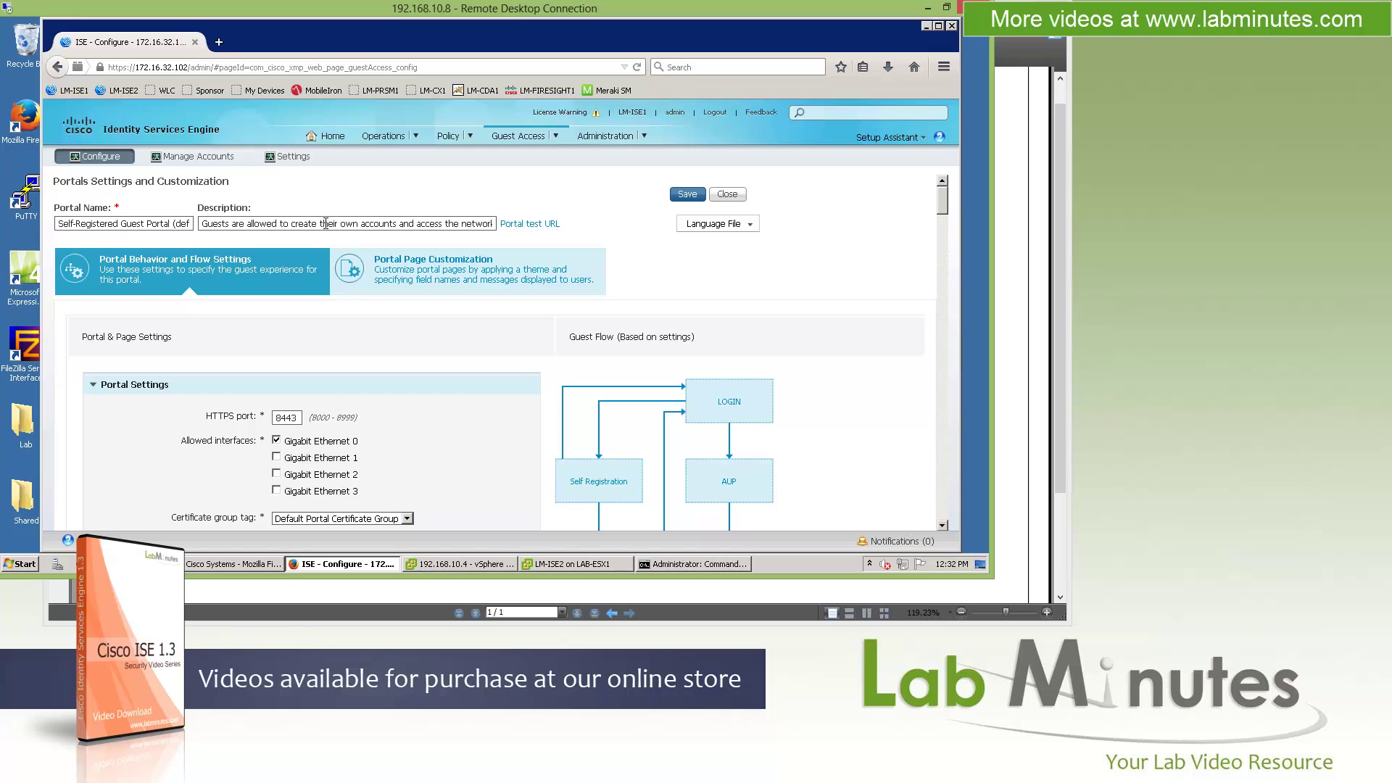
Read down the Portal, Login, Self-Registration and AUP settings, highlighting the login-interval and success-page login wording.
scroll(783, 303, down, 3)
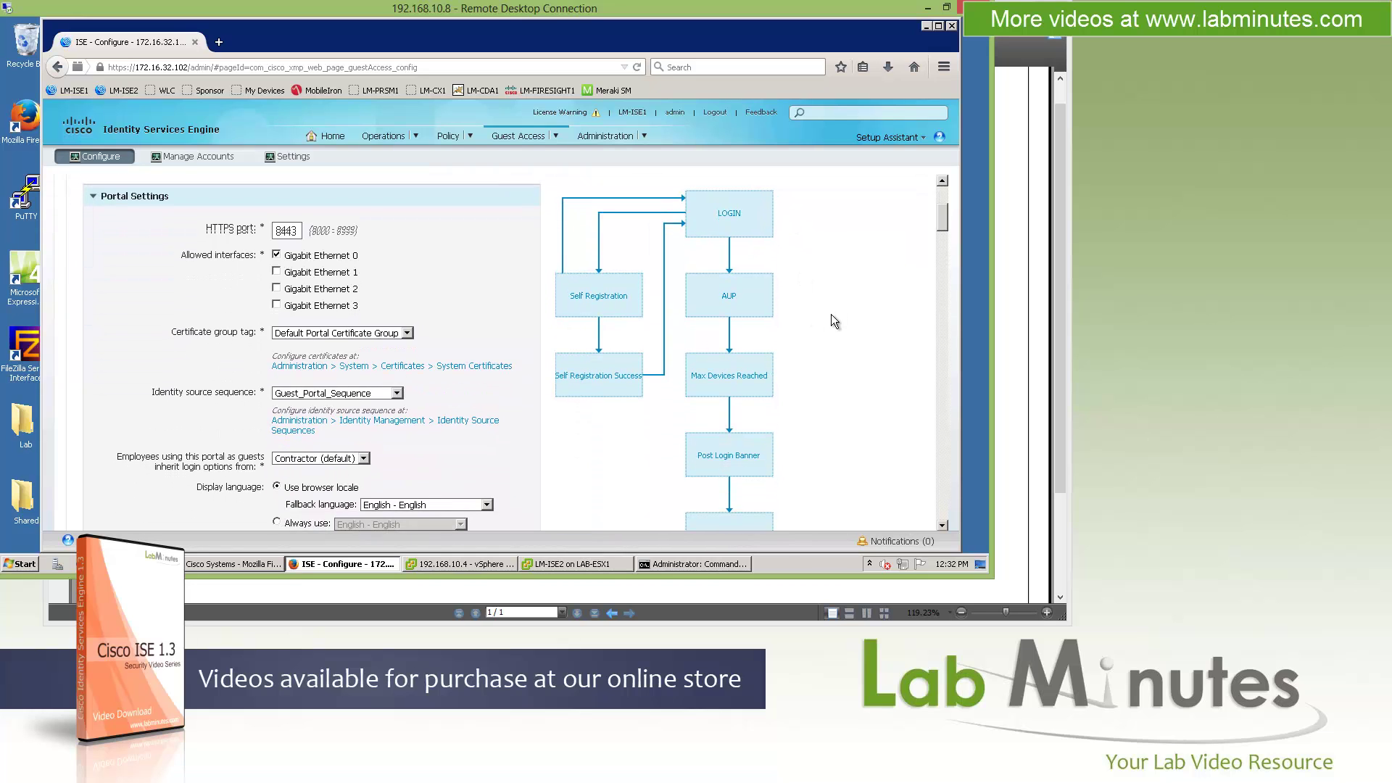
scroll(830, 311, down, 4)
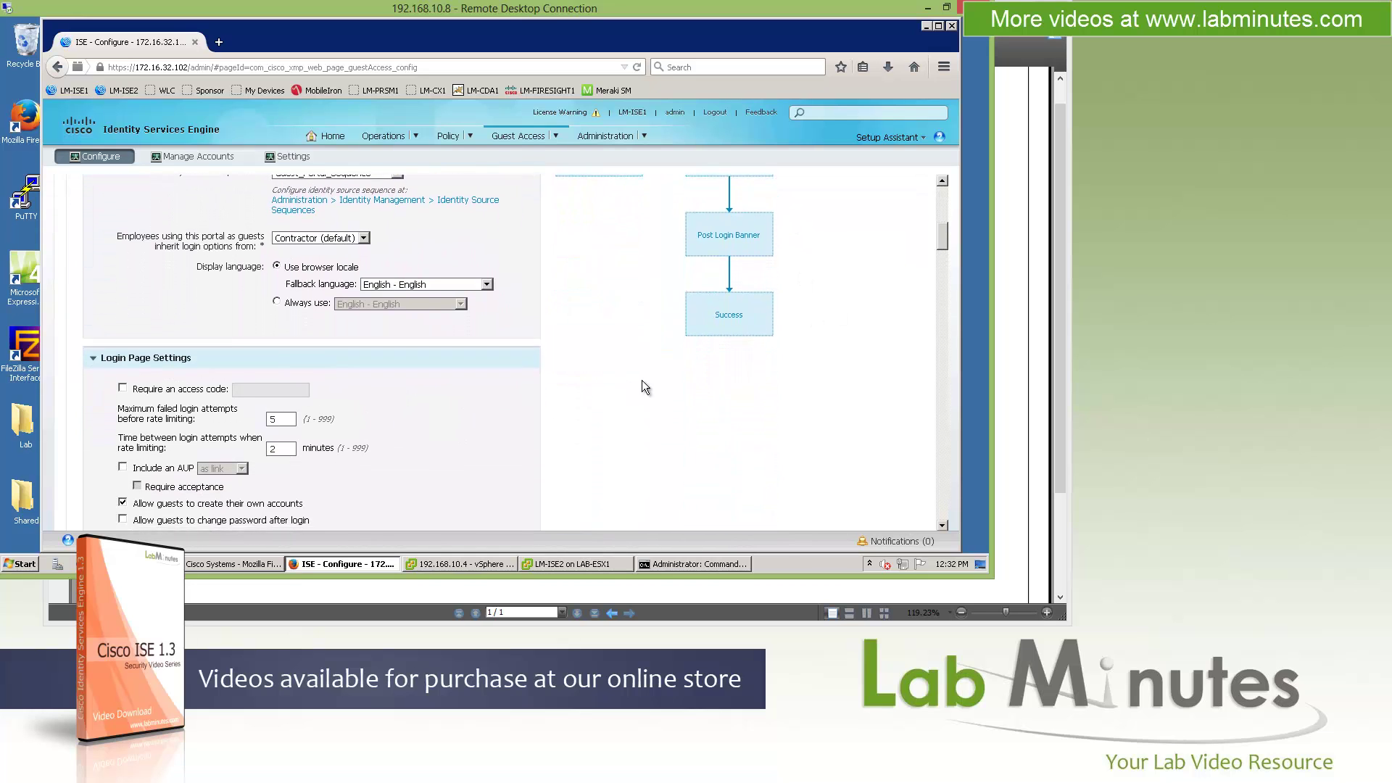
scroll(641, 380, down, 3)
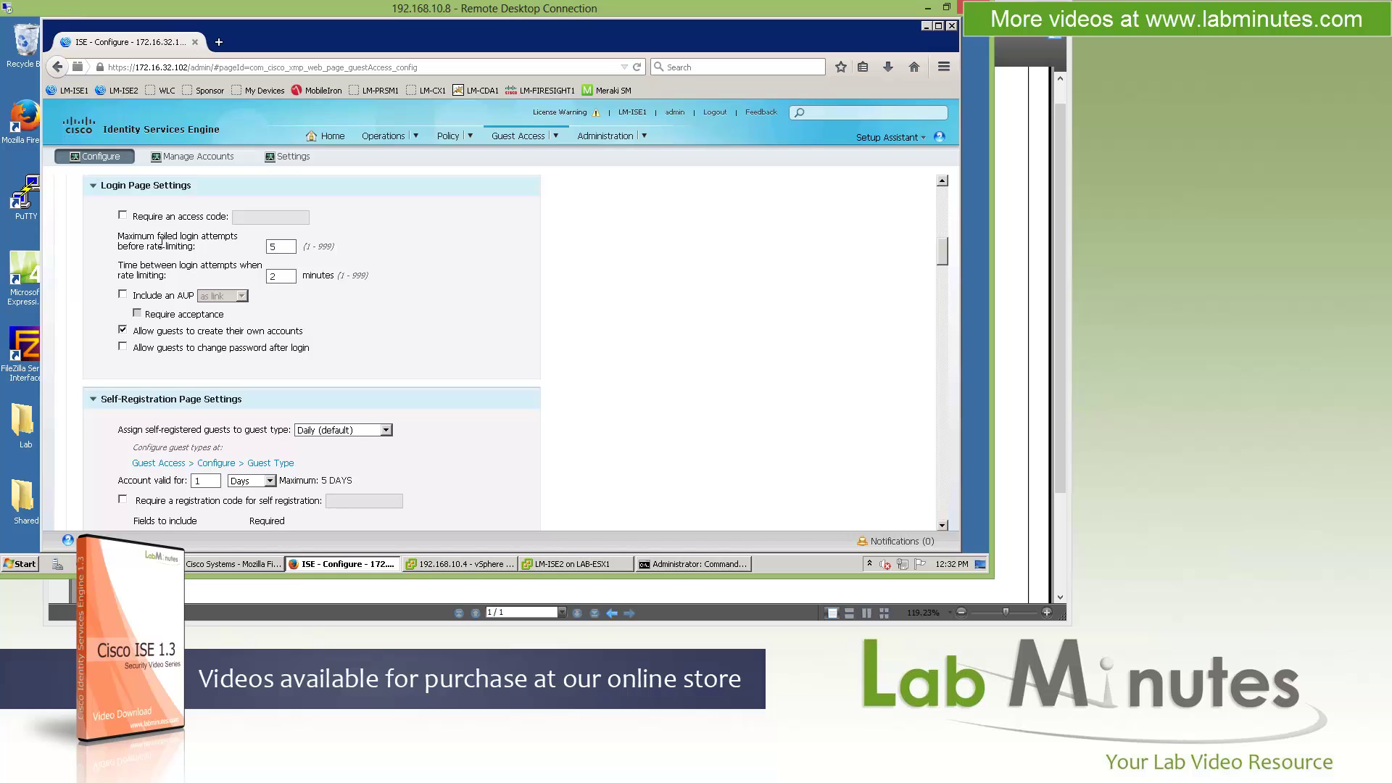
drag(147, 275, 139, 266)
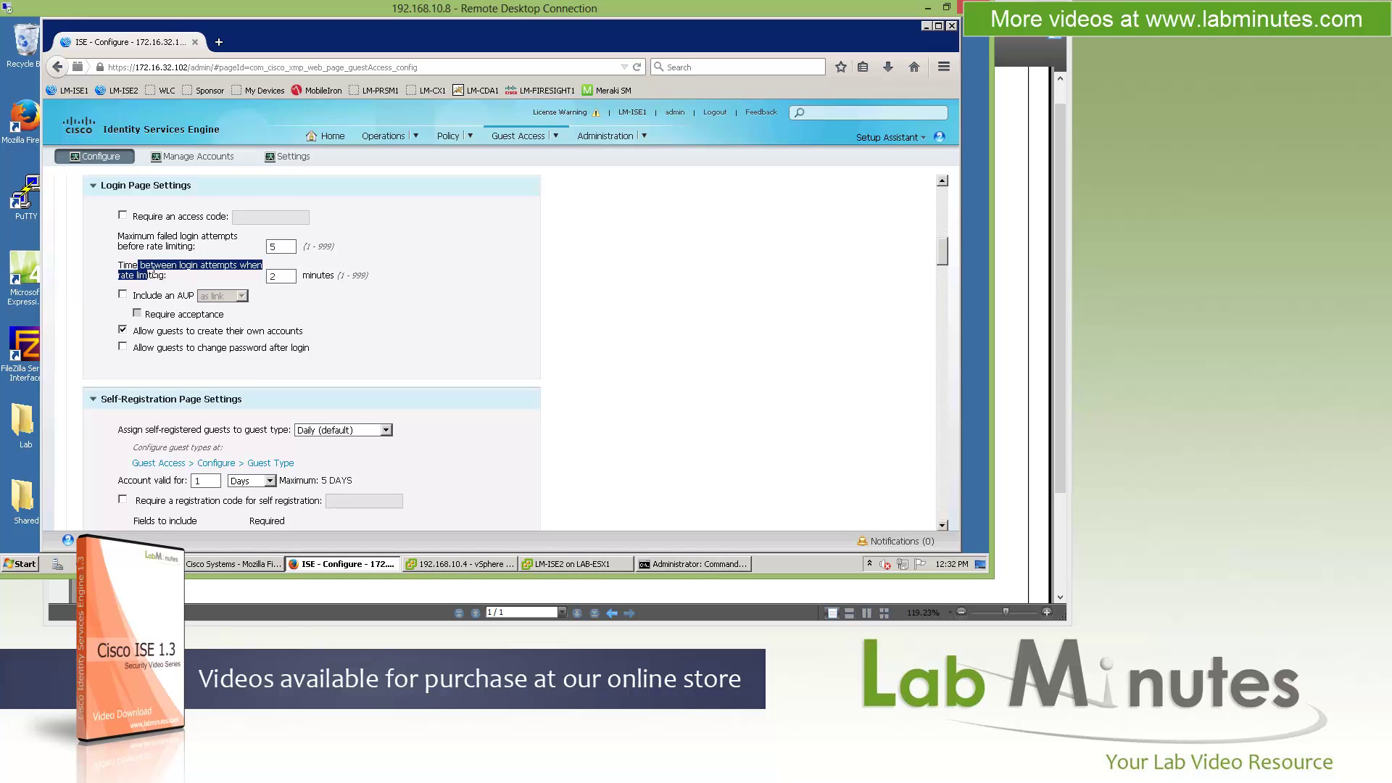
scroll(441, 286, down, 8)
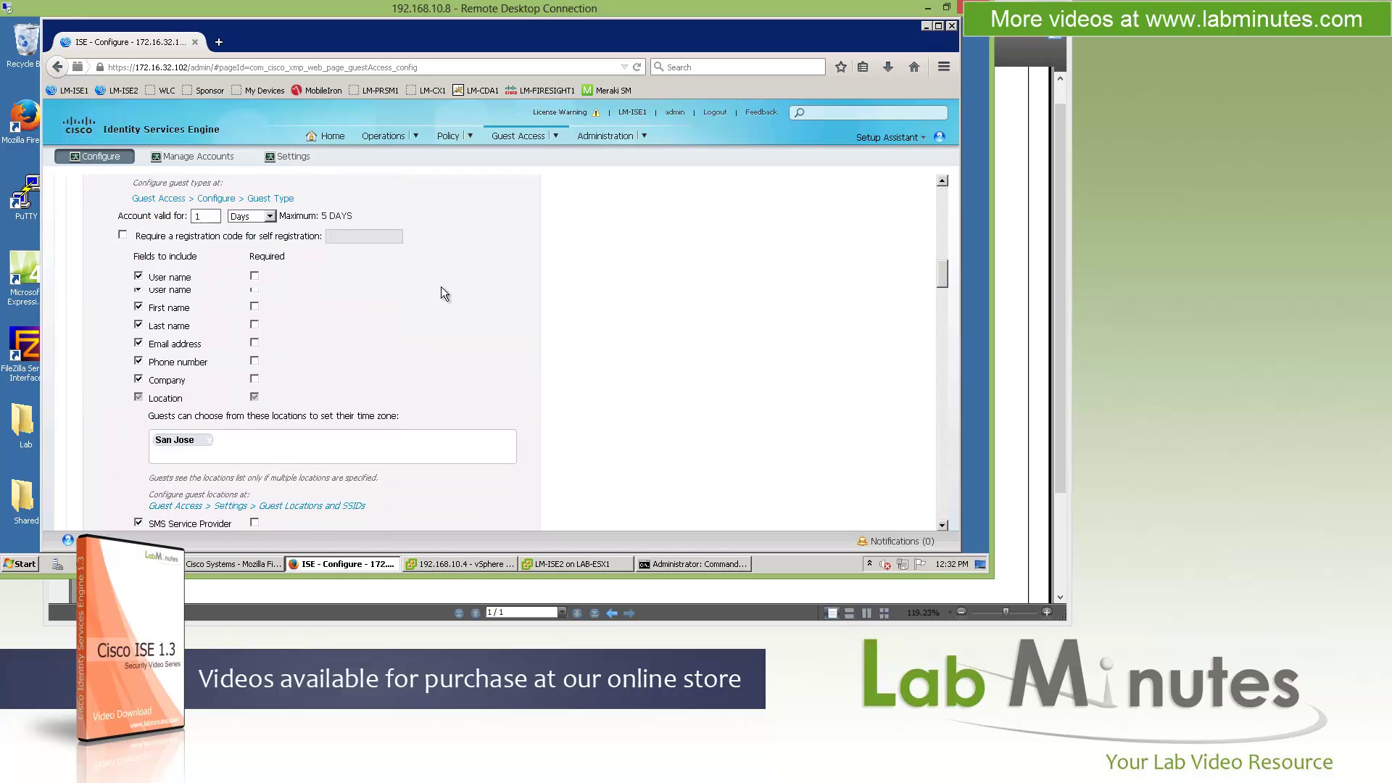
scroll(441, 286, down, 1)
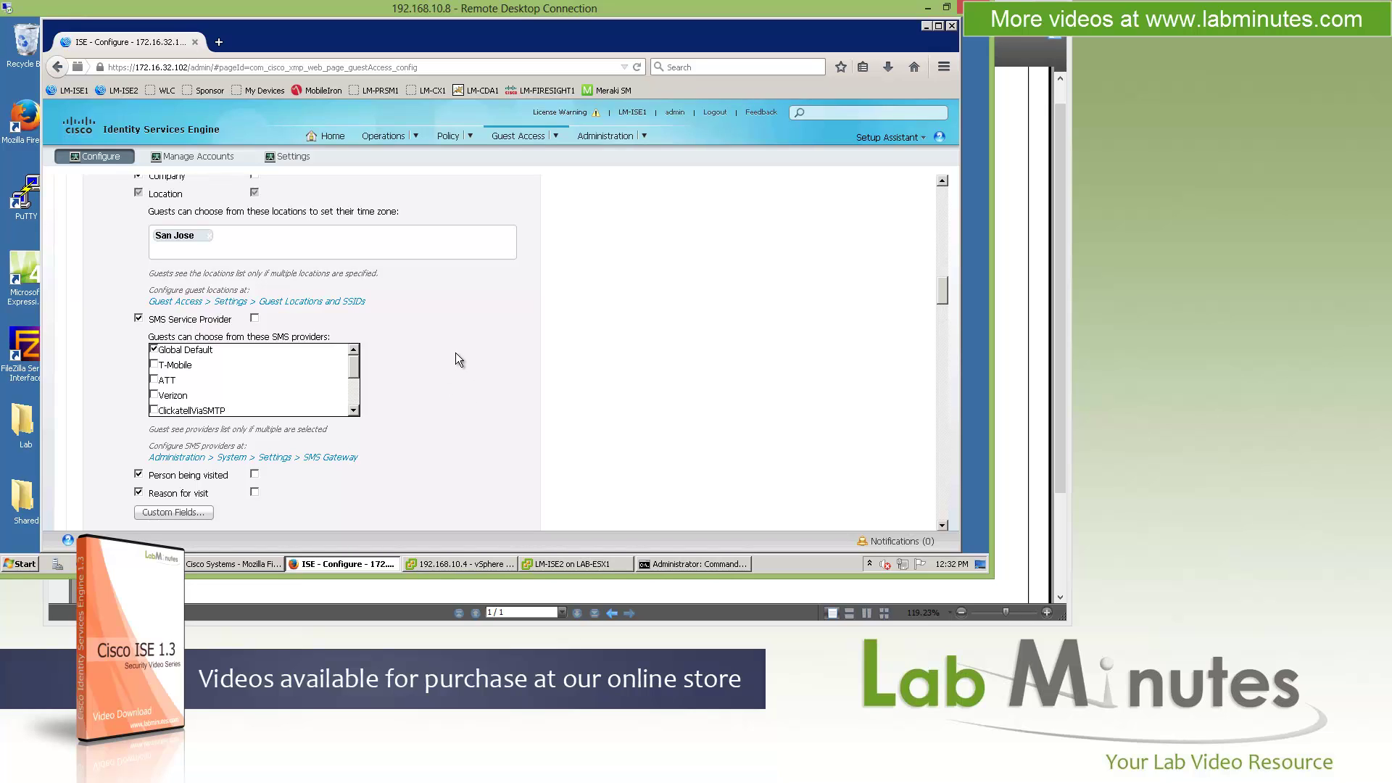
scroll(464, 353, down, 10)
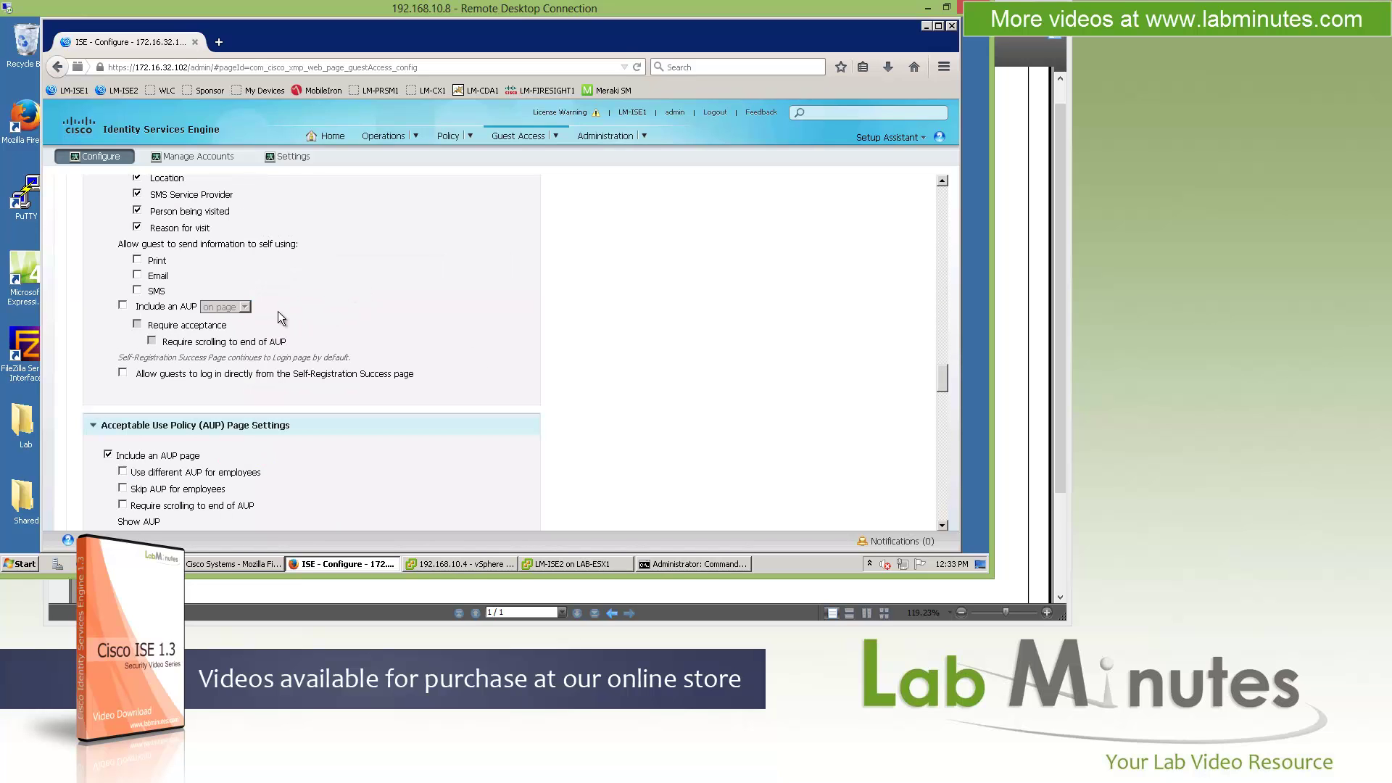
scroll(478, 379, down, 3)
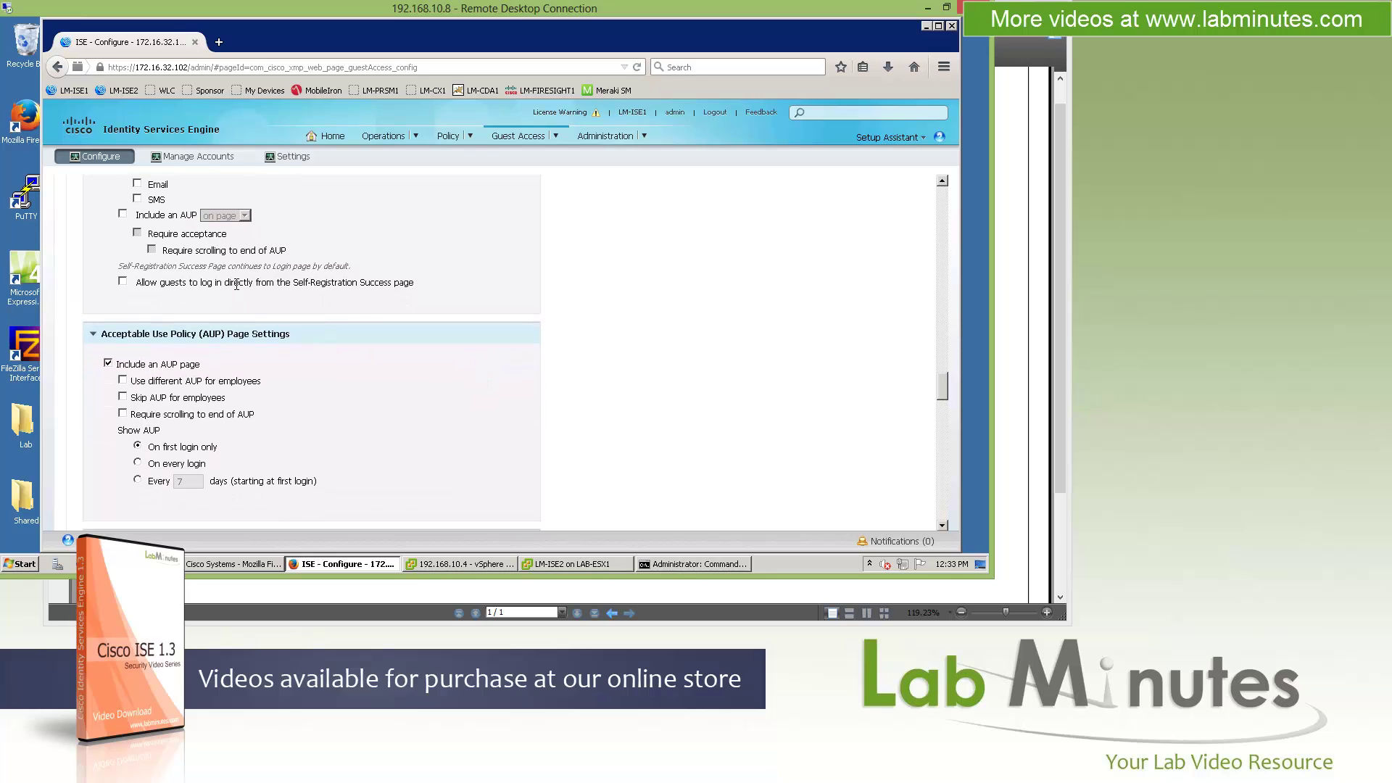
drag(207, 283, 383, 293)
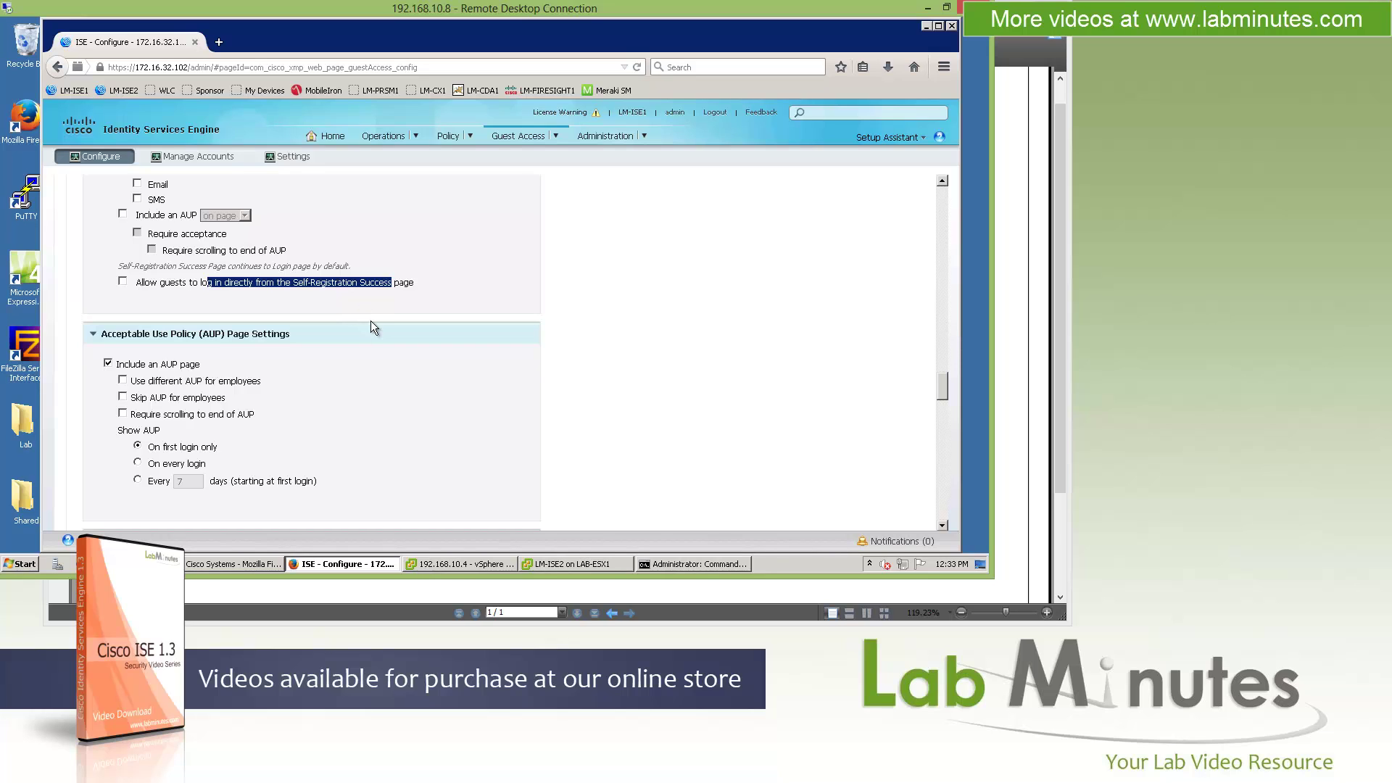
scroll(403, 319, down, 10)
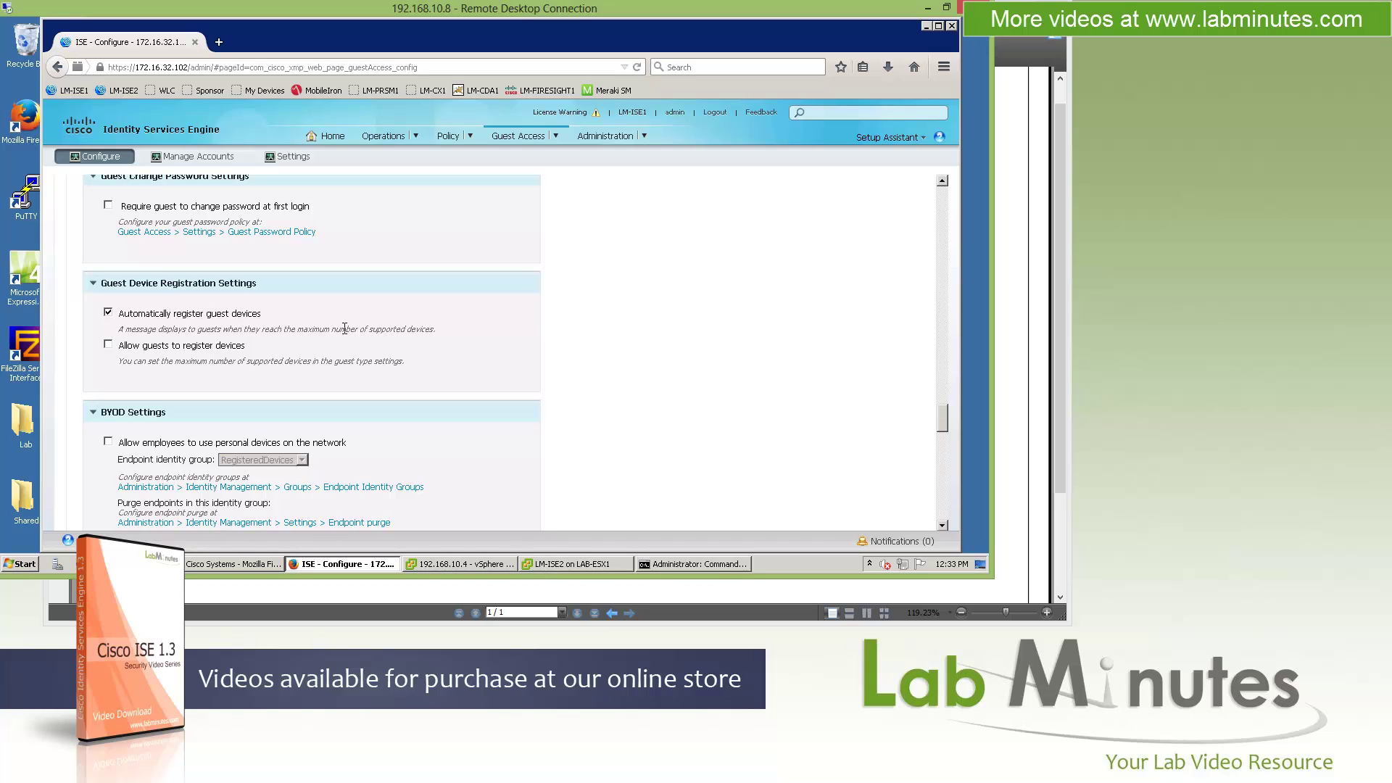
Return to the top of the Portal Behavior and Flow Settings, past the HTTPS port 8443 settings.
scroll(524, 337, up, 2)
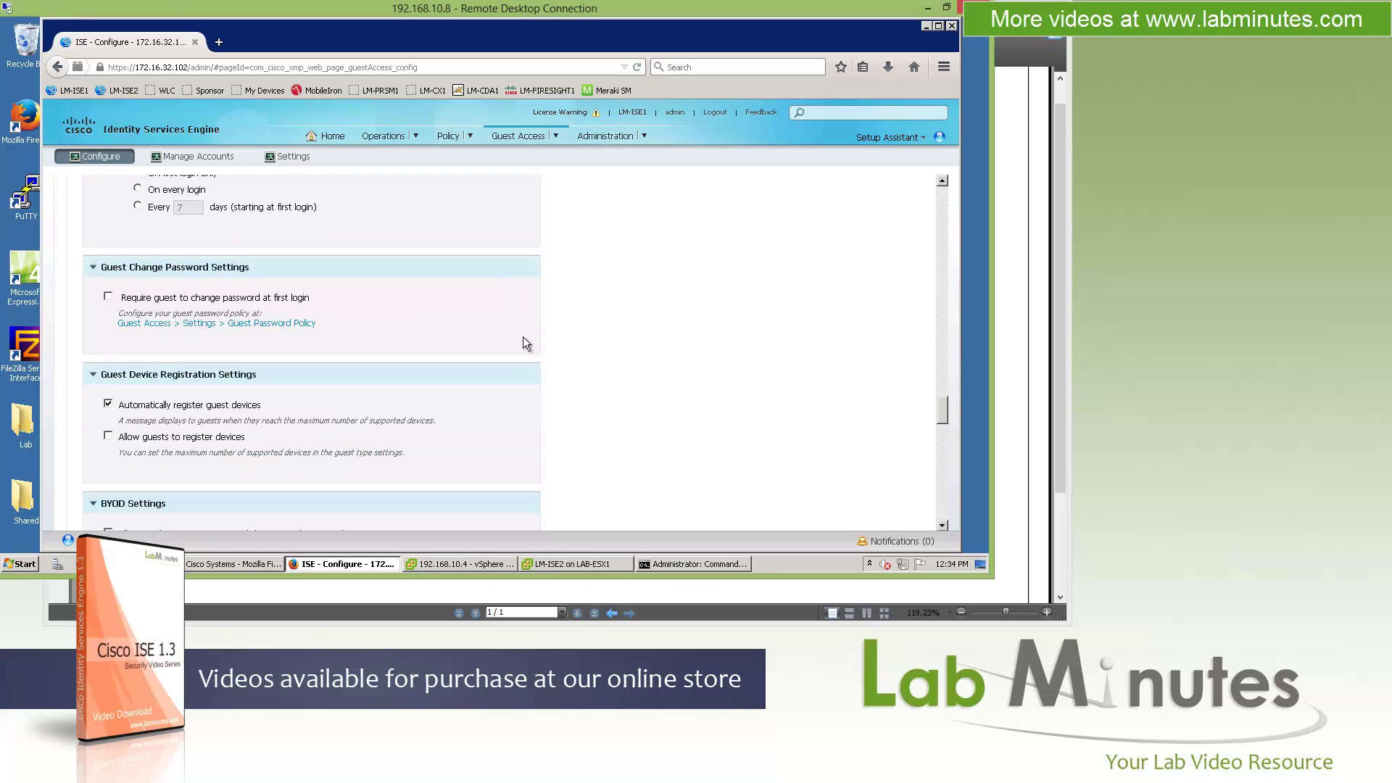
scroll(523, 337, up, 15)
scroll(521, 347, up, 3)
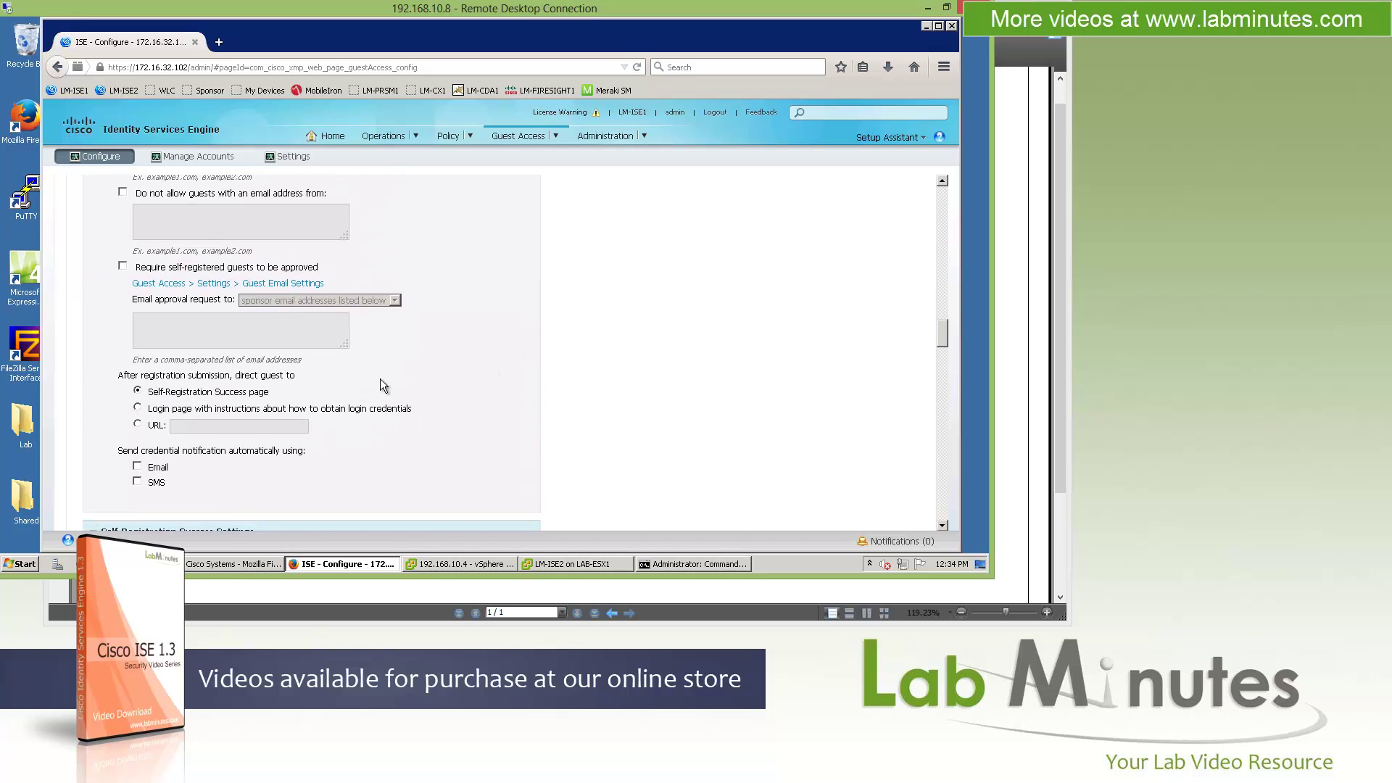
scroll(377, 389, up, 2)
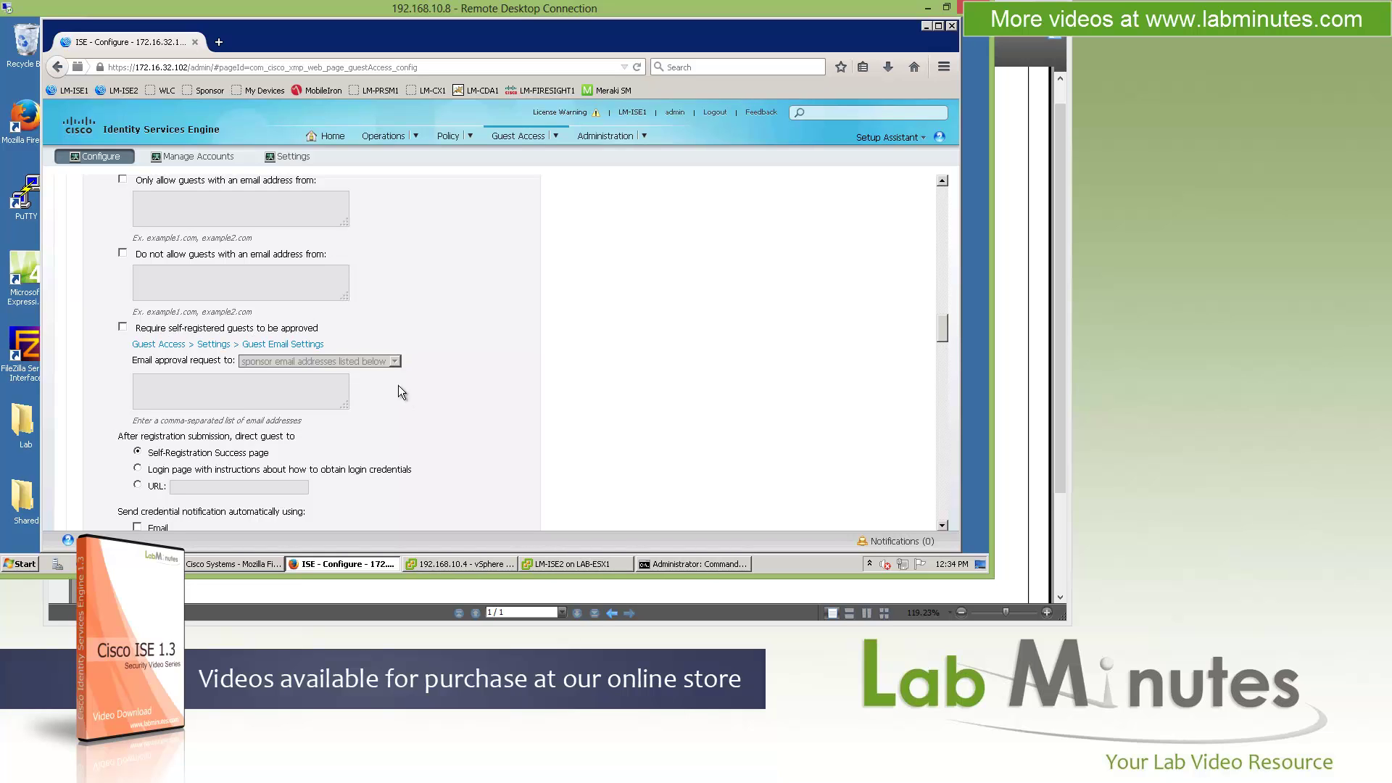
scroll(432, 404, up, 10)
scroll(545, 290, down, 5)
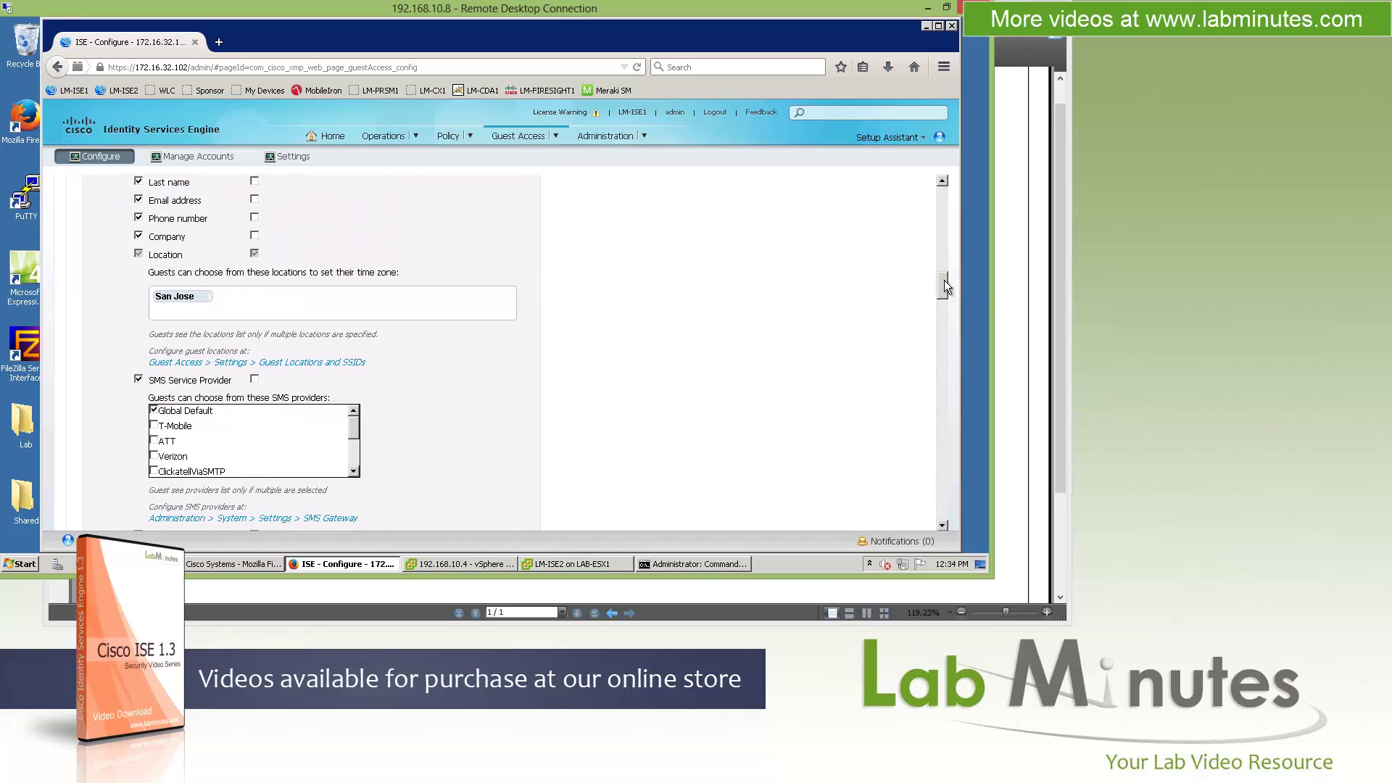
drag(945, 285, 900, 189)
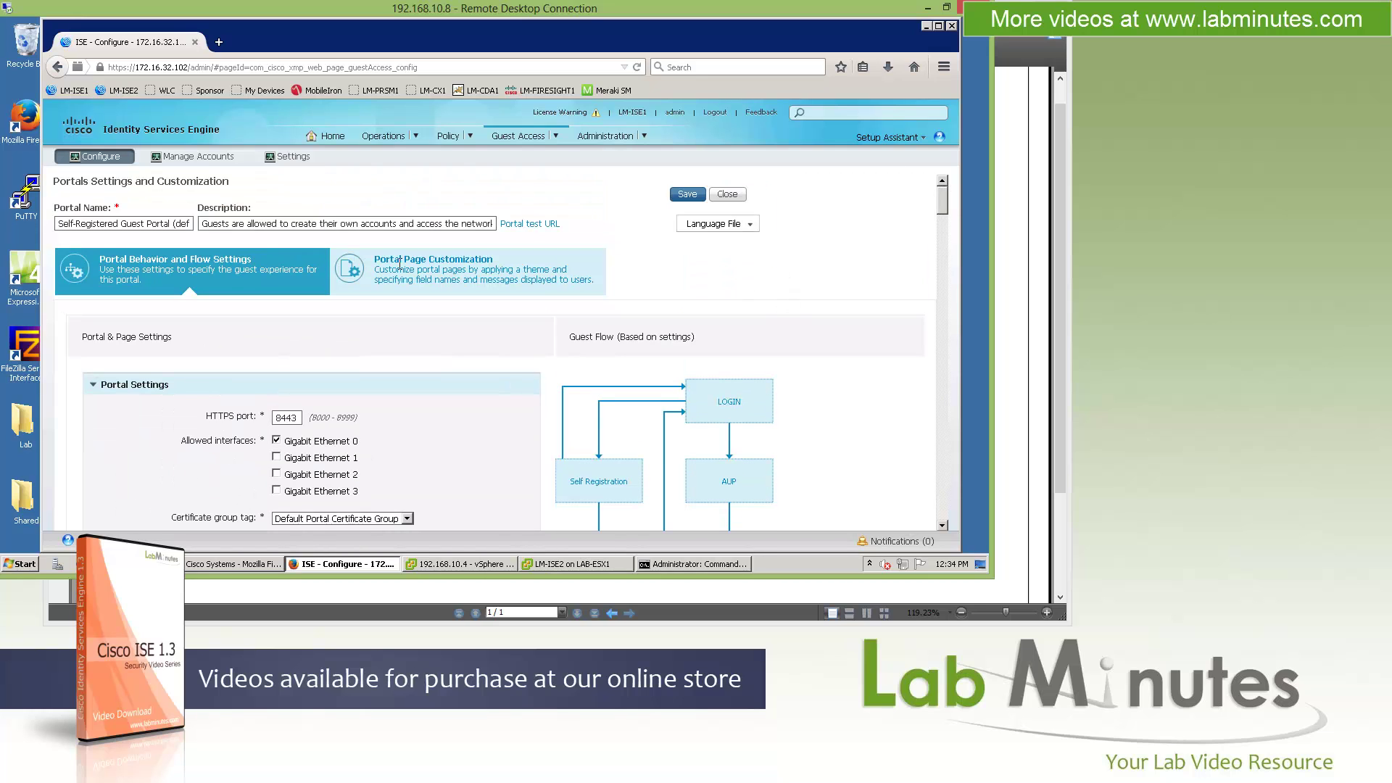
Switch to Portal Page Customization and look over the Default Blue theme and Login page preview.
click(562, 276)
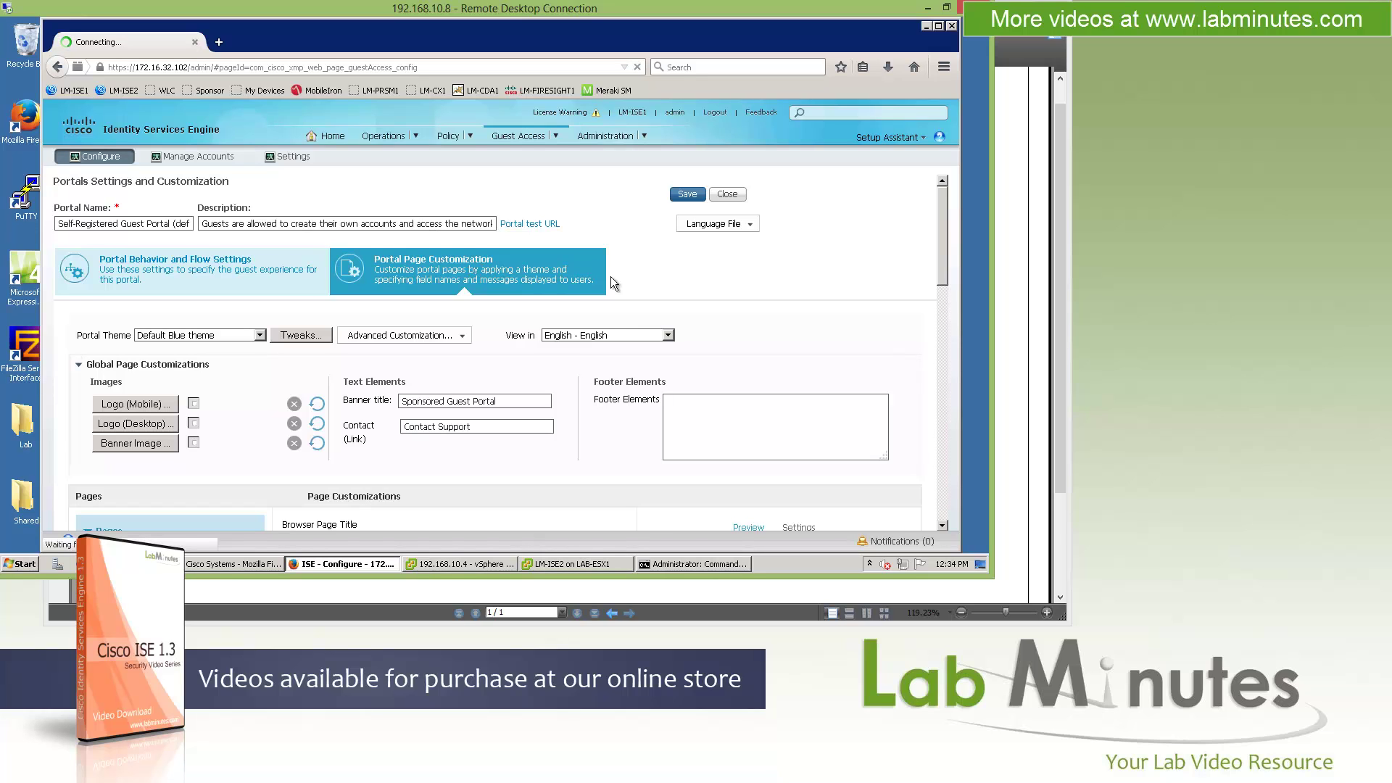
scroll(793, 338, down, 4)
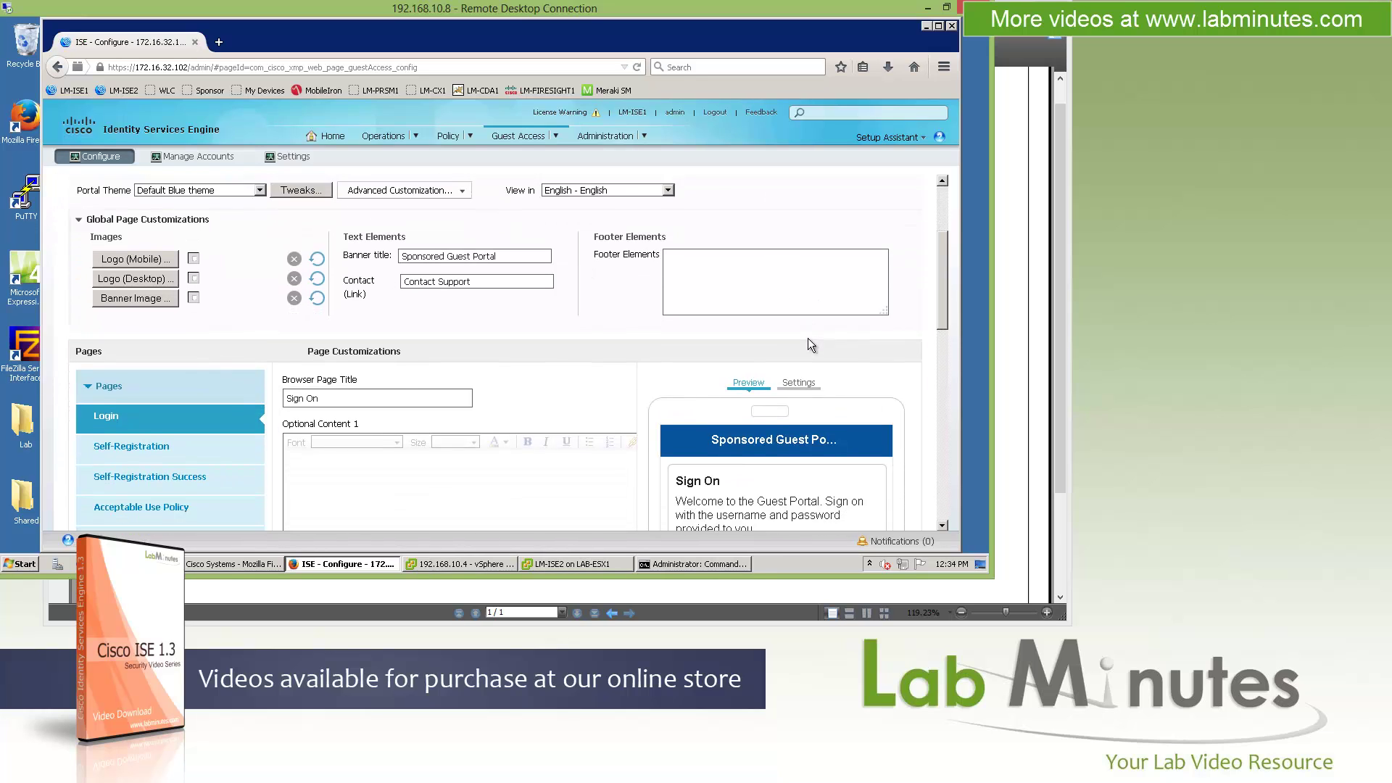
scroll(809, 339, down, 1)
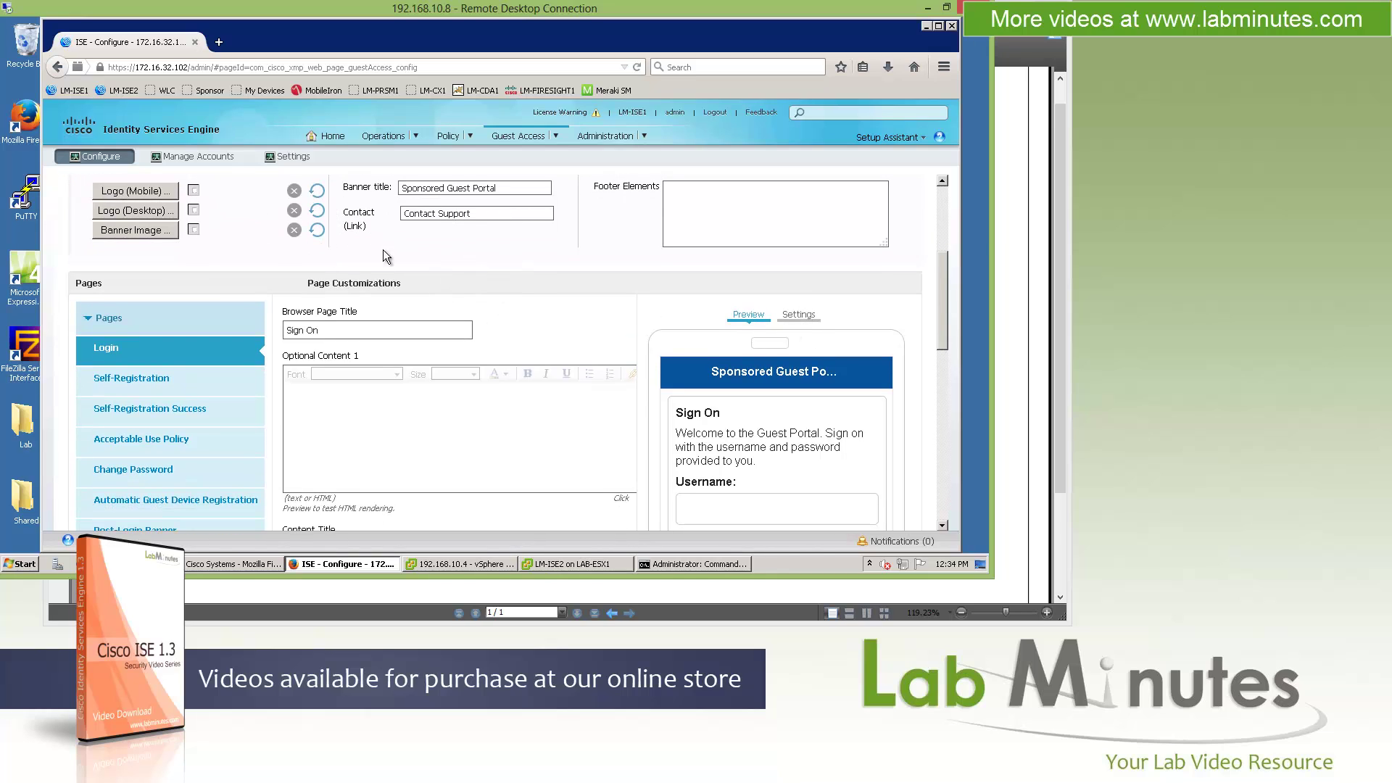
click(942, 190)
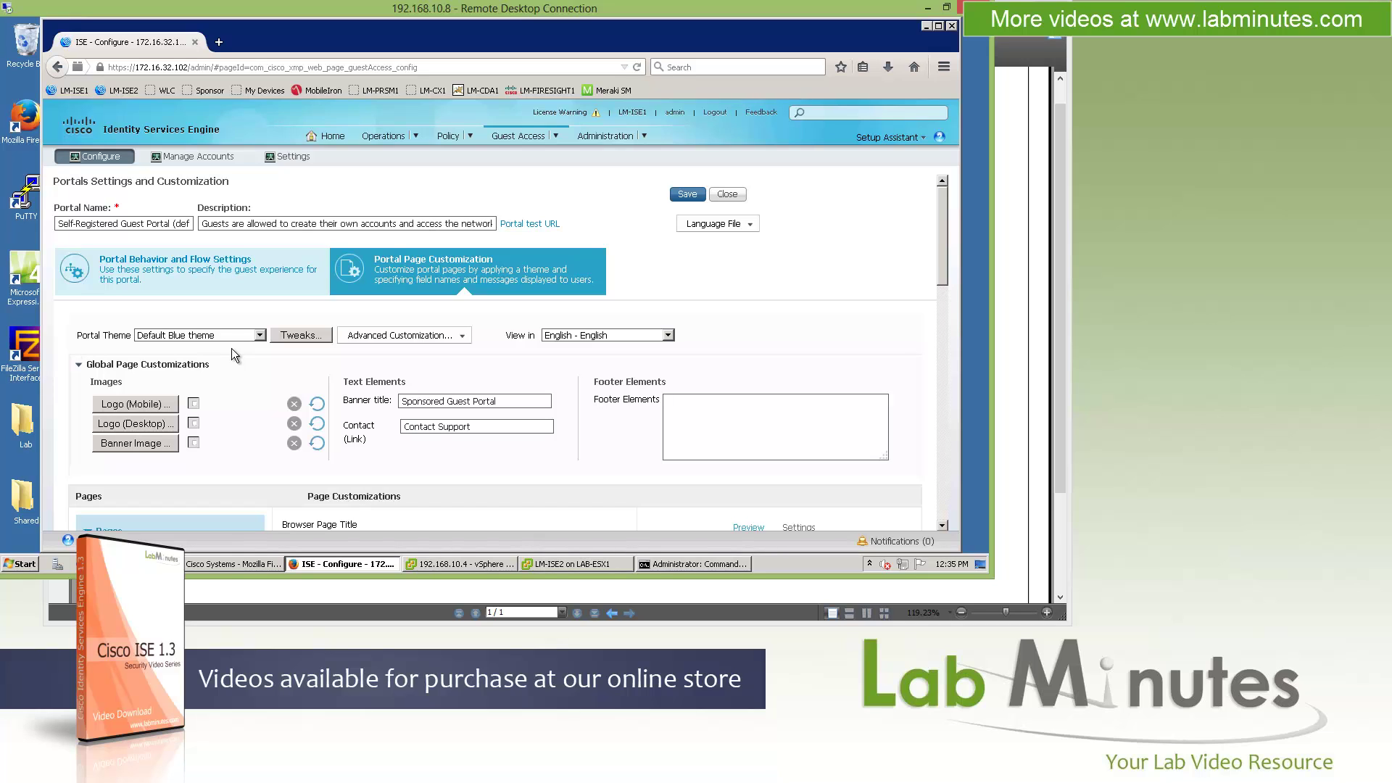
scroll(597, 246, down, 5)
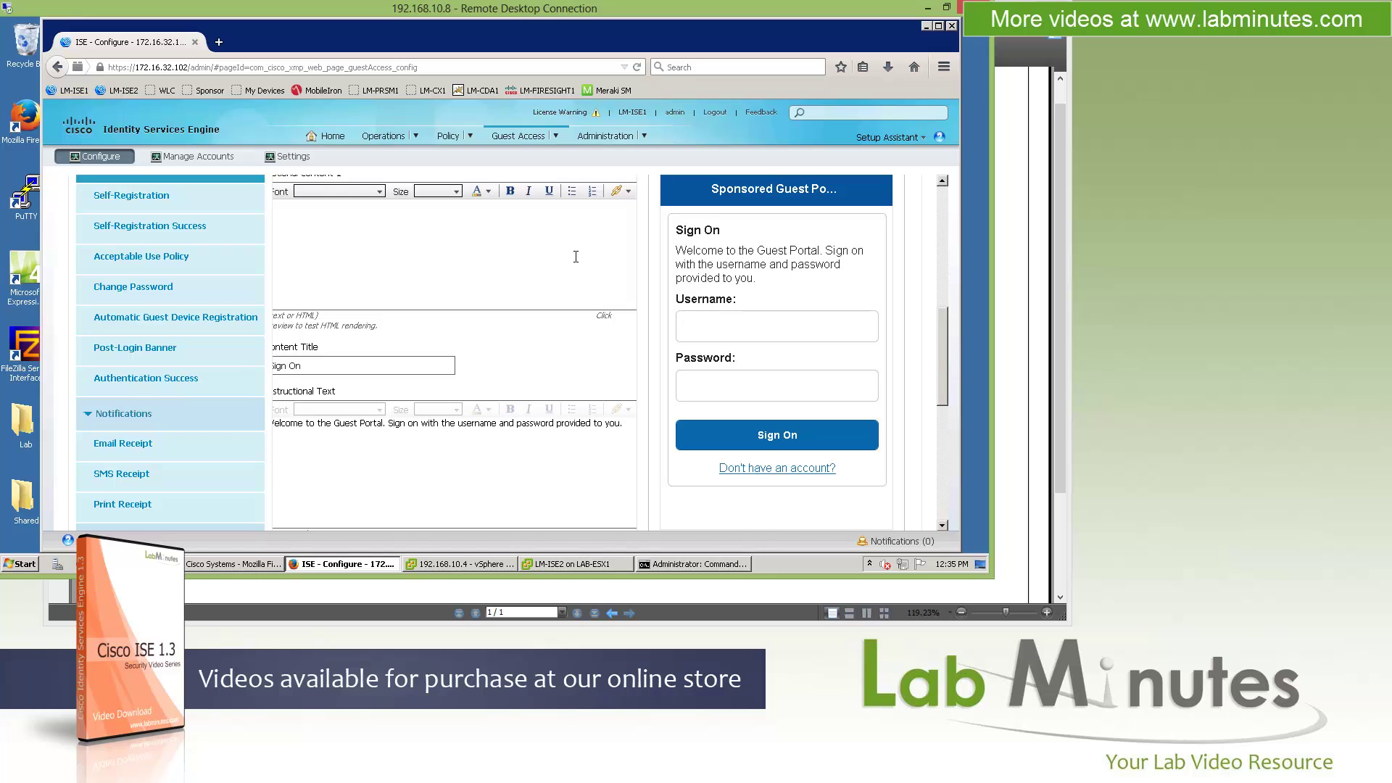
scroll(576, 258, up, 2)
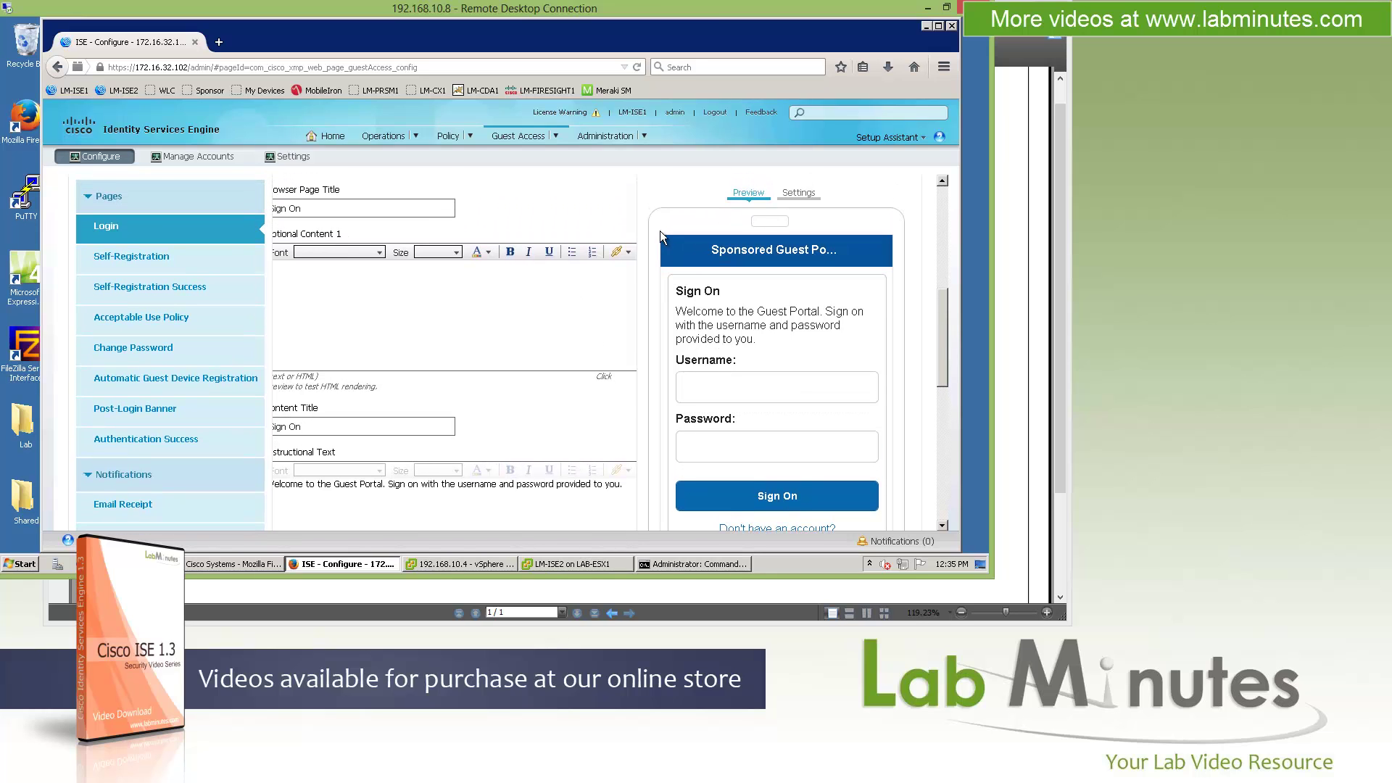
scroll(520, 348, up, 5)
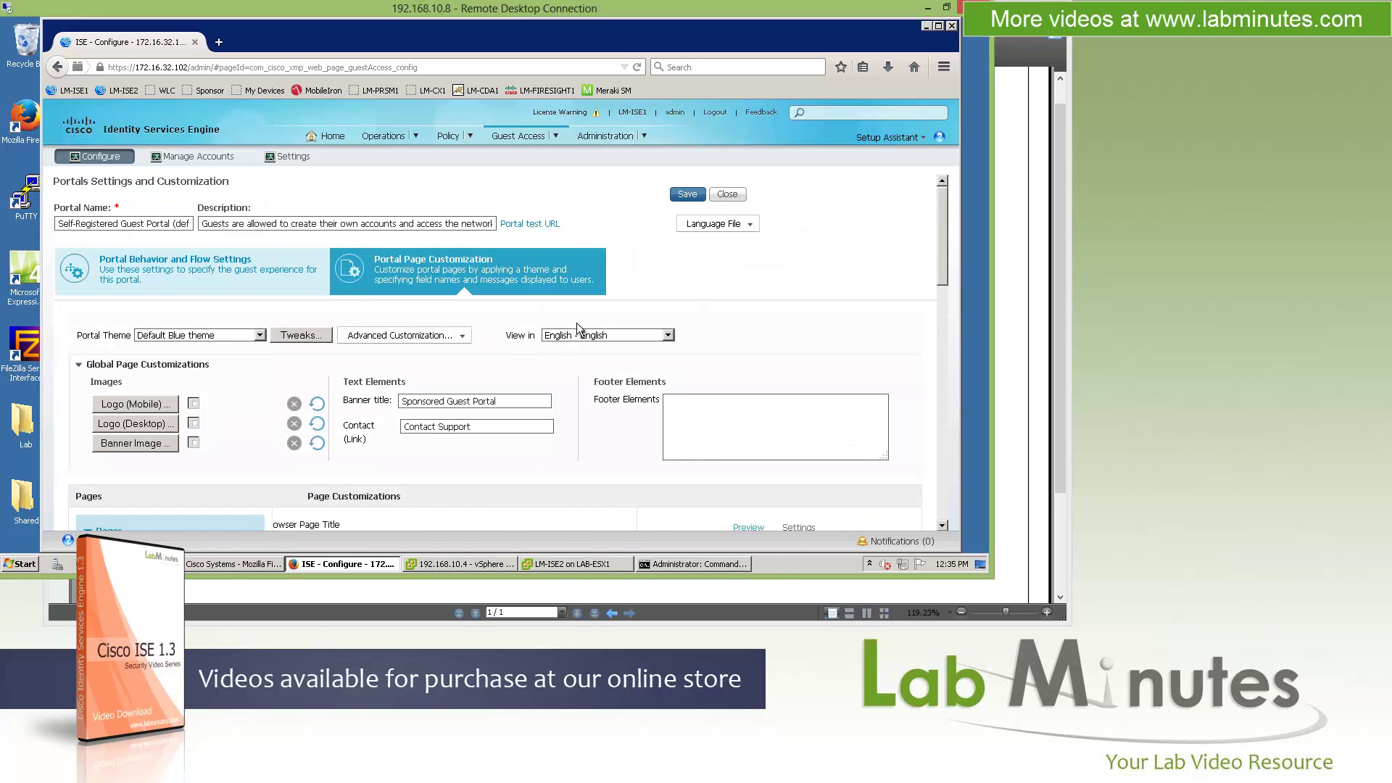
scroll(855, 338, down, 4)
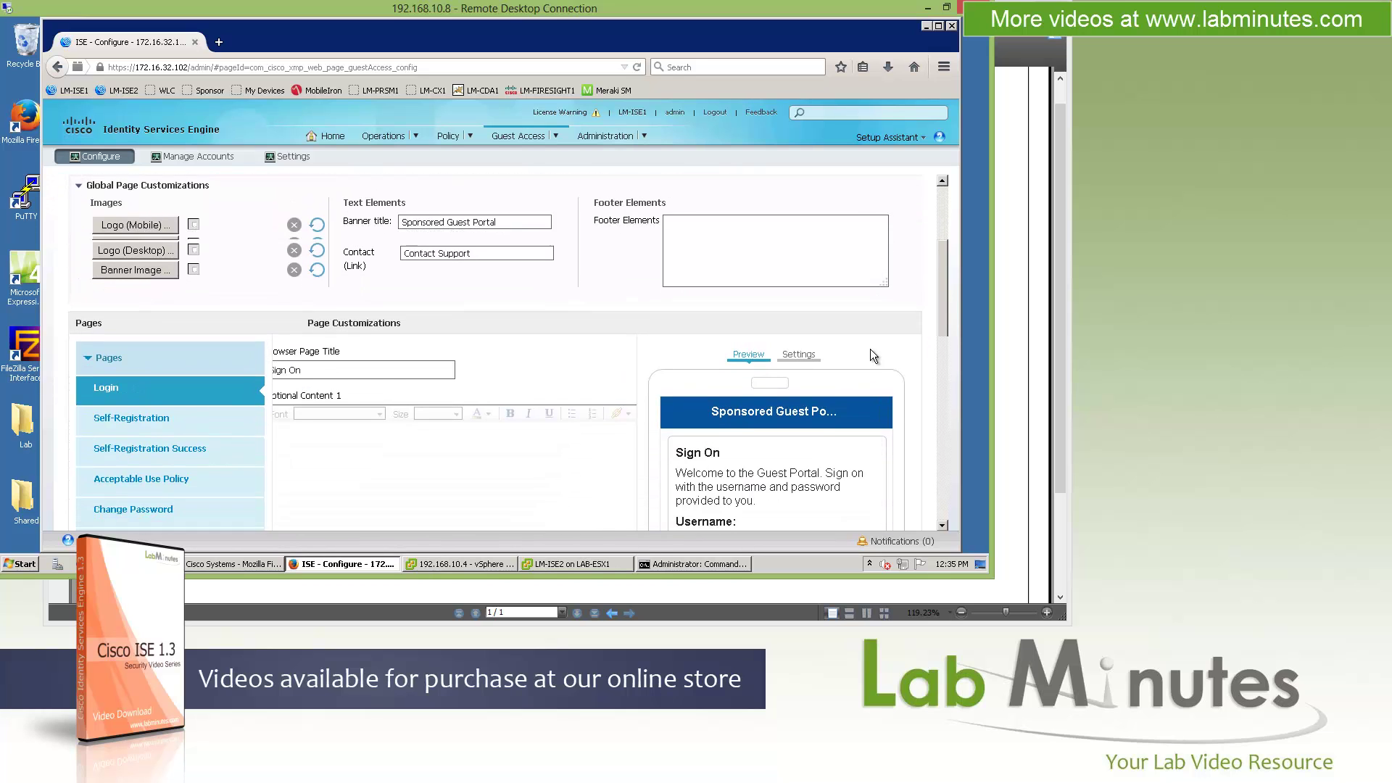
scroll(870, 349, down, 2)
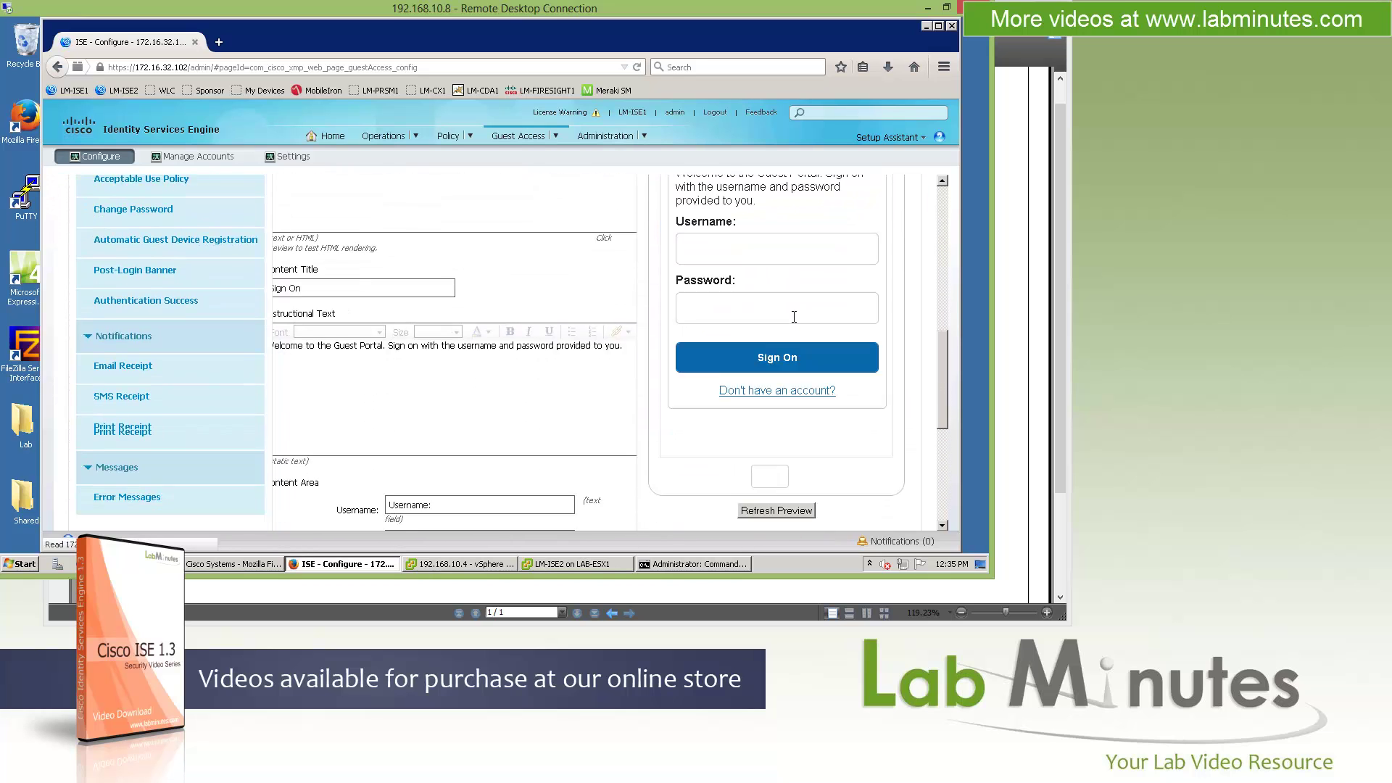
scroll(848, 428, down, 2)
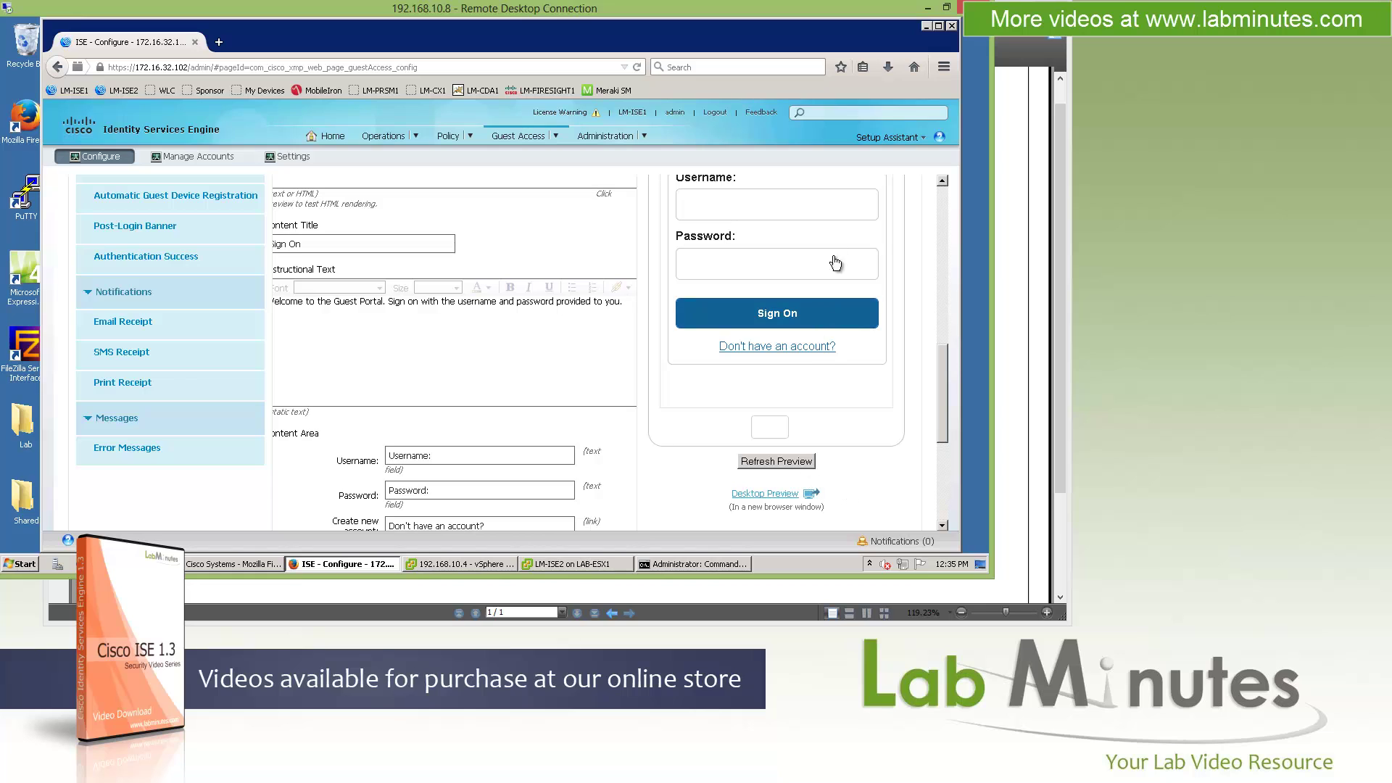
Open the desktop preview of the guest sign-on page, then close its Sign On tab.
click(769, 495)
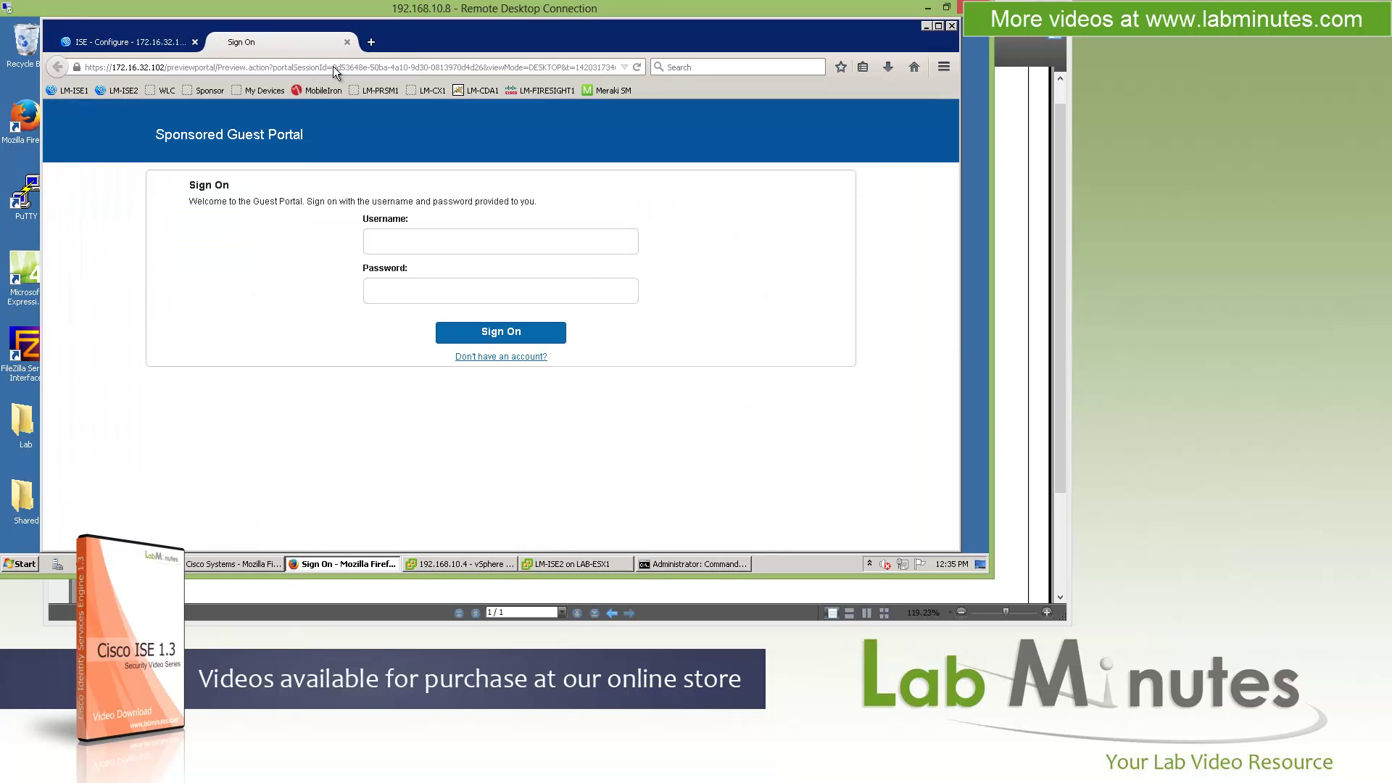
click(347, 42)
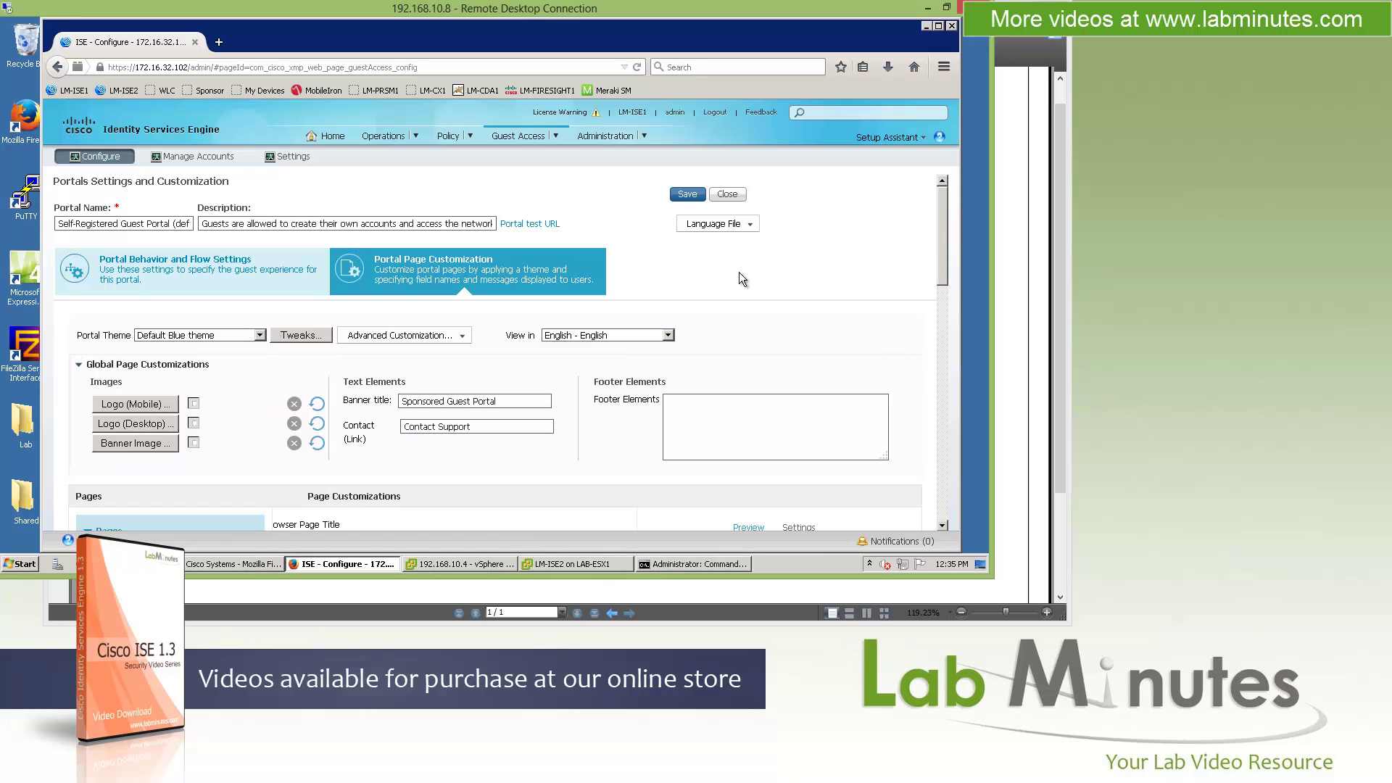
Review node LM-ISE1's profiling probes under Administration > System > Deployment, then view Licensing.
click(645, 137)
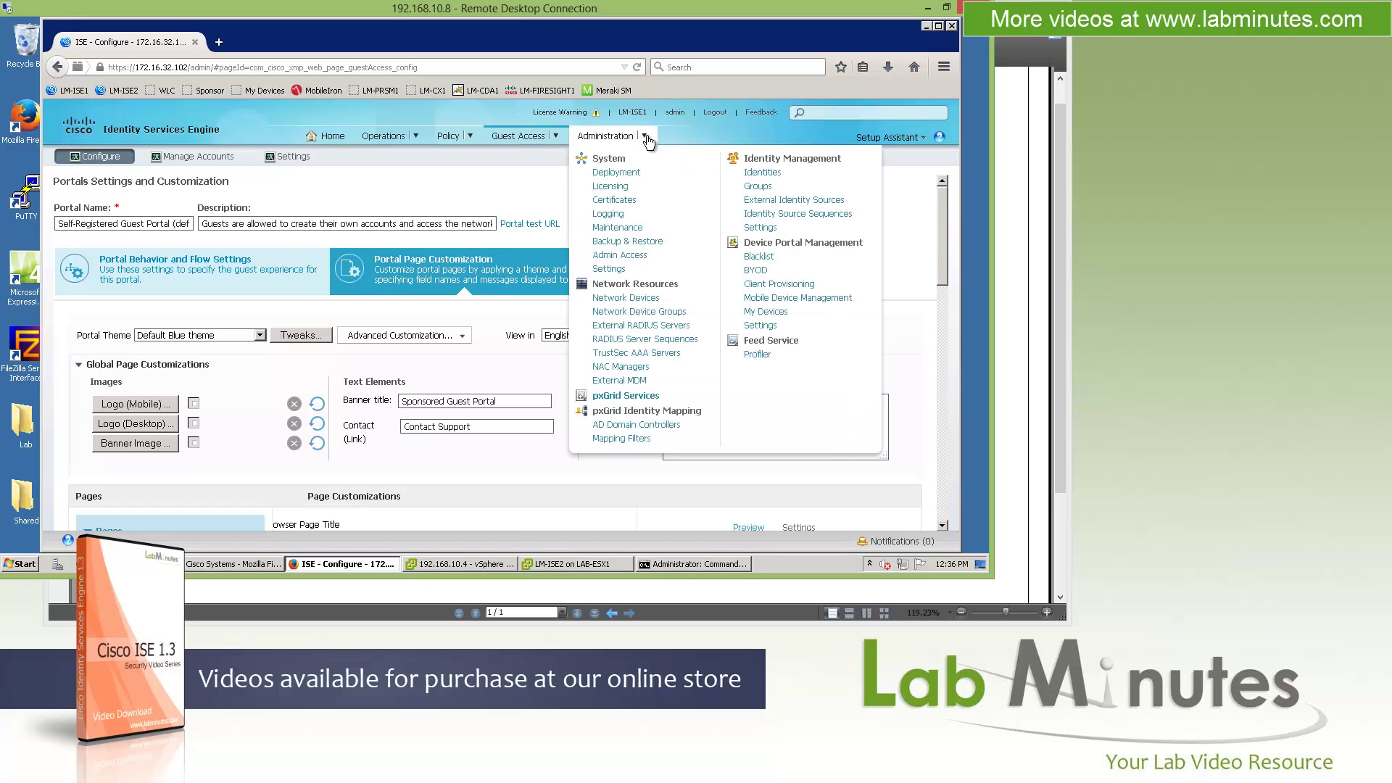
click(617, 179)
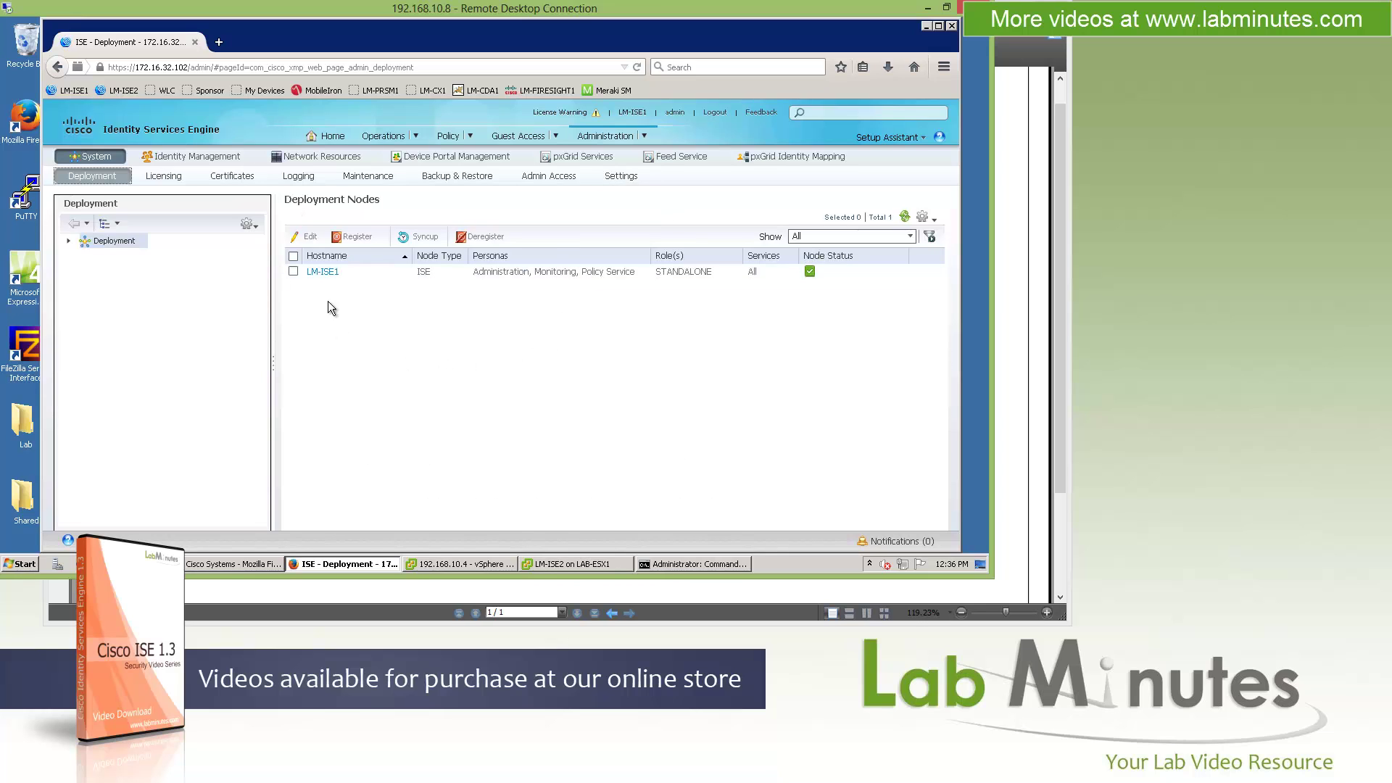
click(319, 264)
click(453, 230)
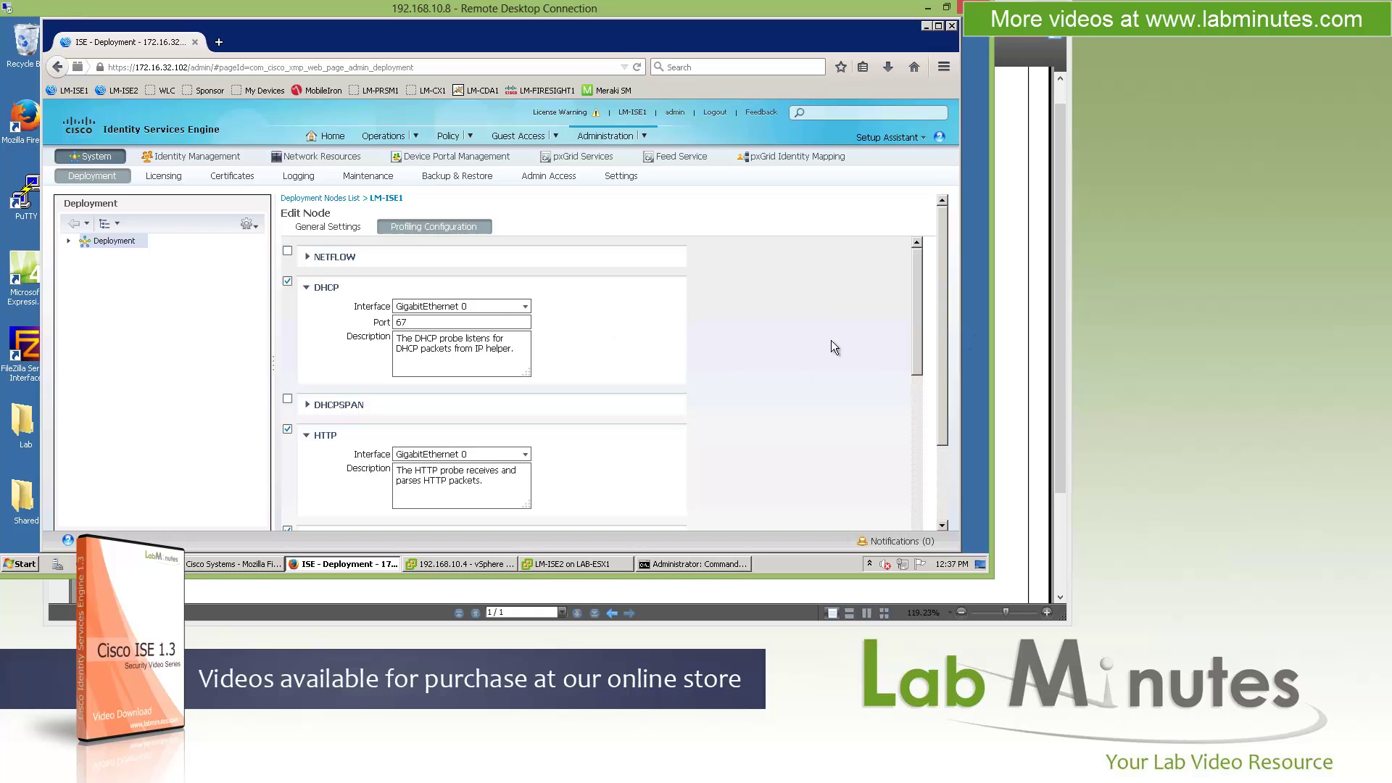
drag(916, 321, 917, 360)
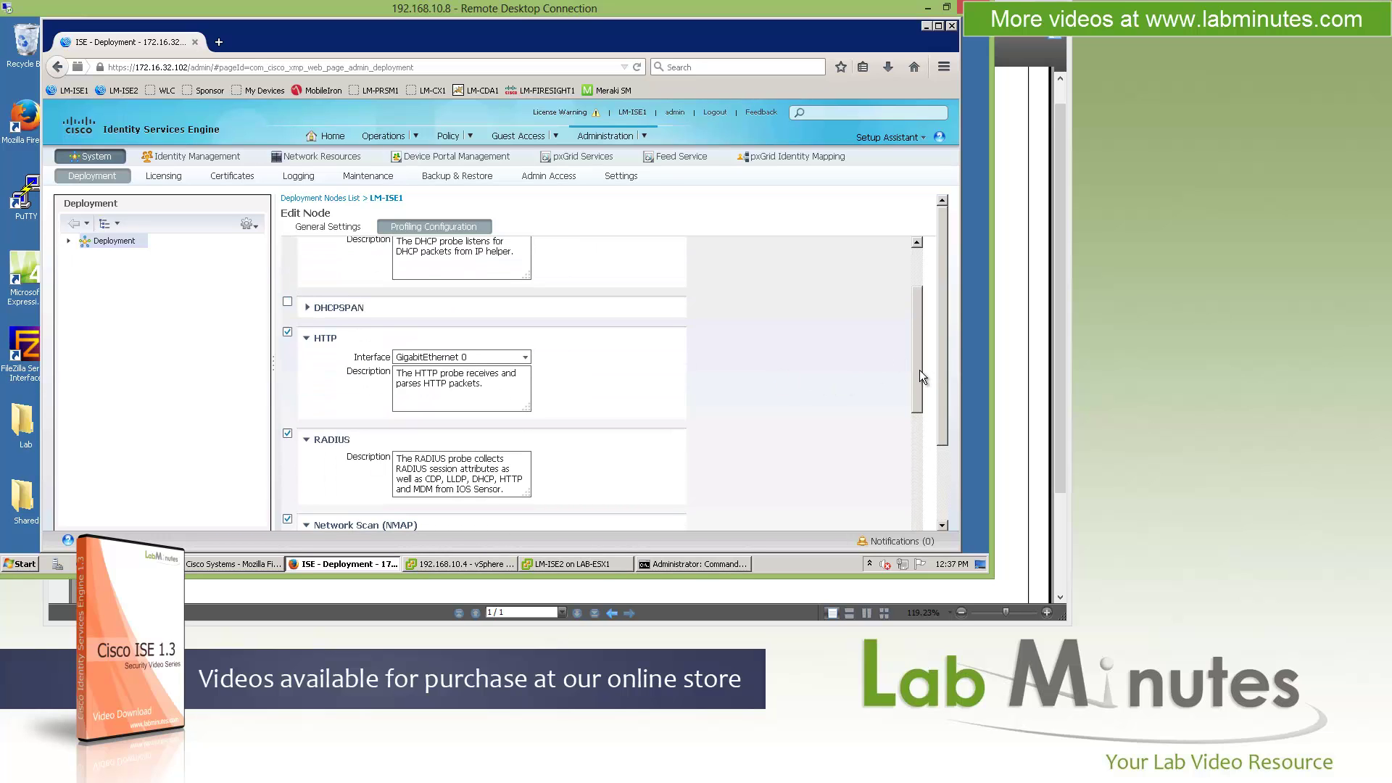
click(163, 175)
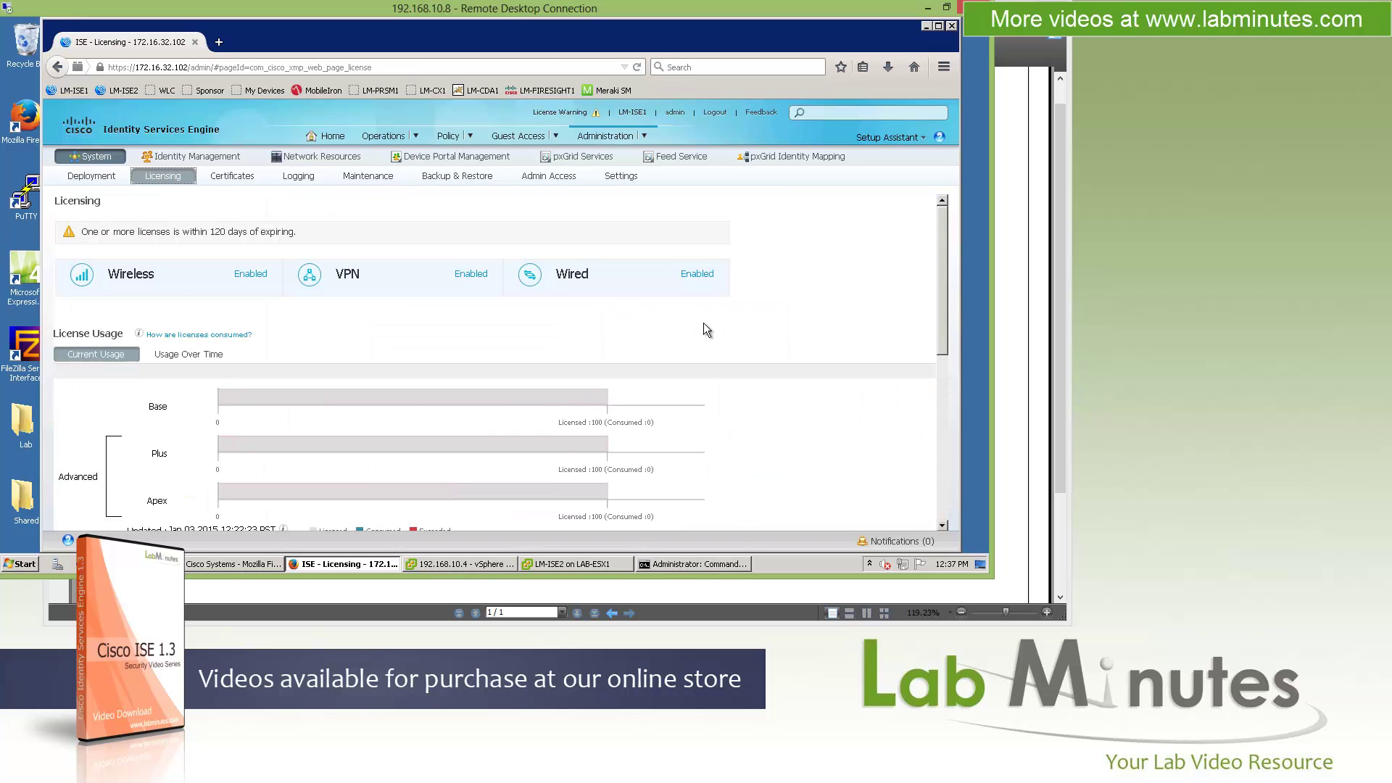
scroll(707, 331, down, 3)
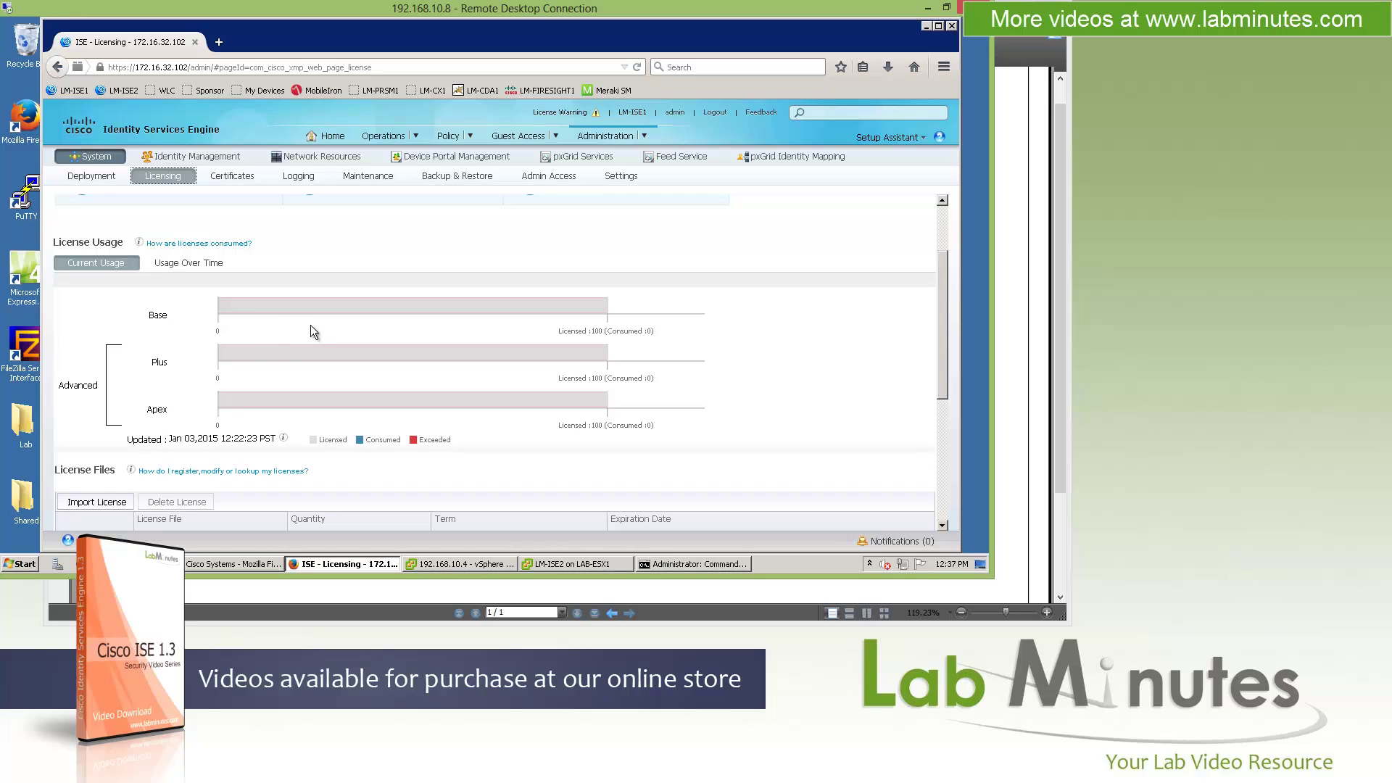
mouse_move(253, 352)
scroll(761, 354, down, 2)
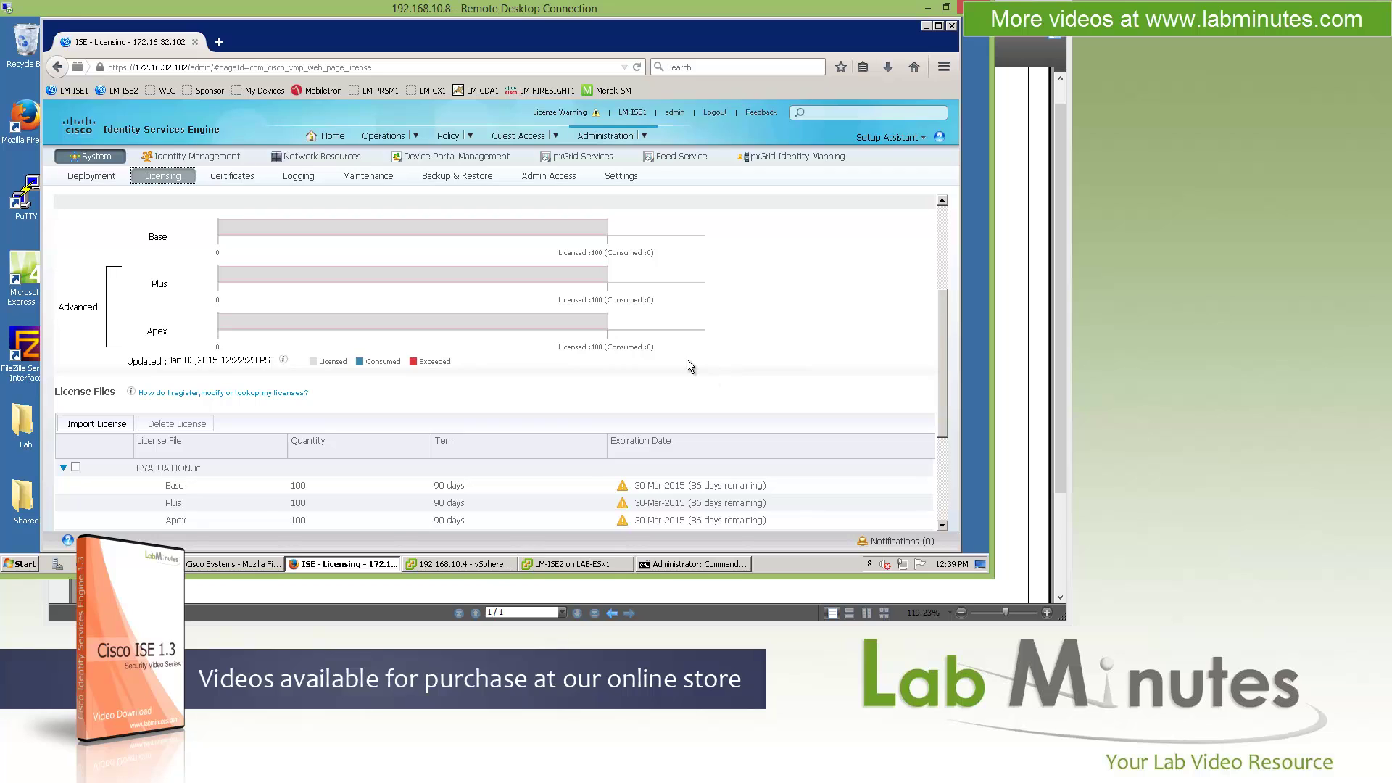
scroll(686, 360, up, 3)
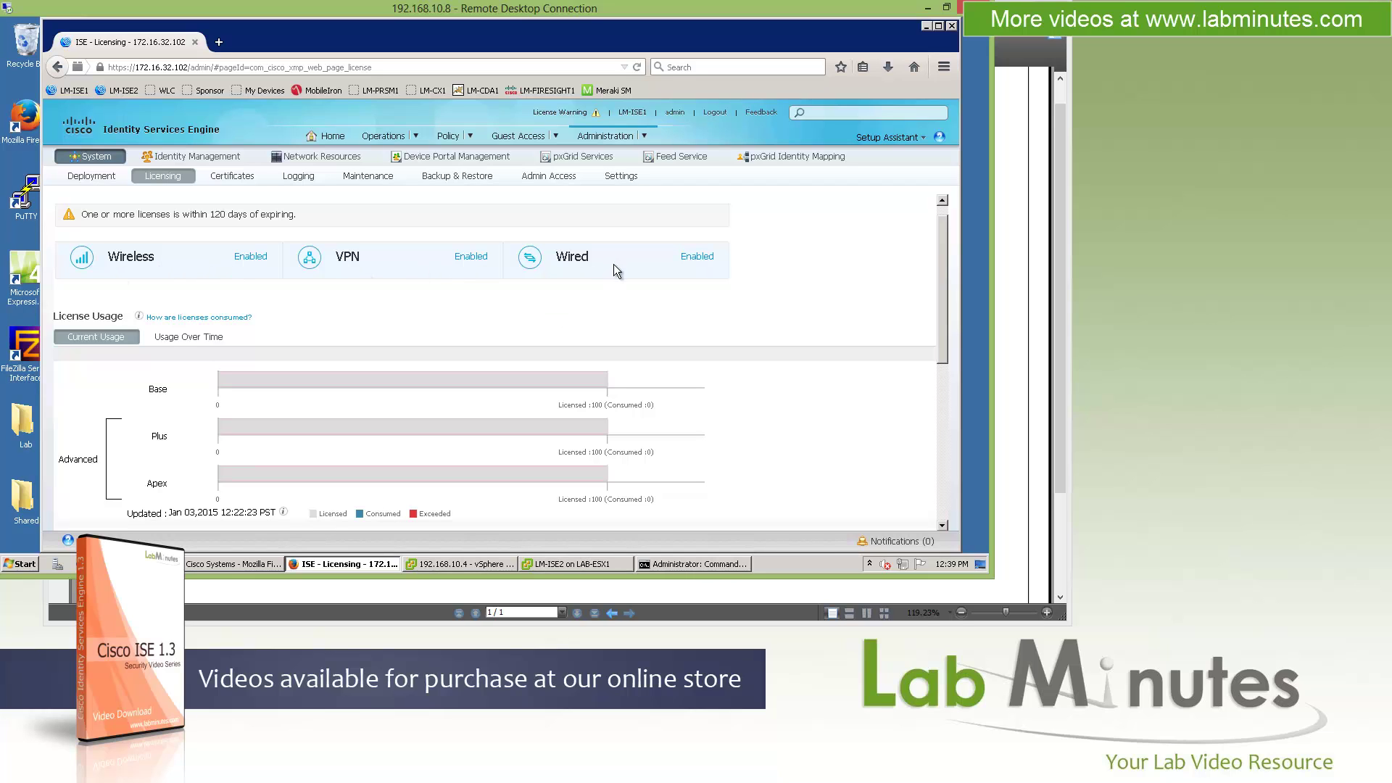
scroll(587, 307, down, 2)
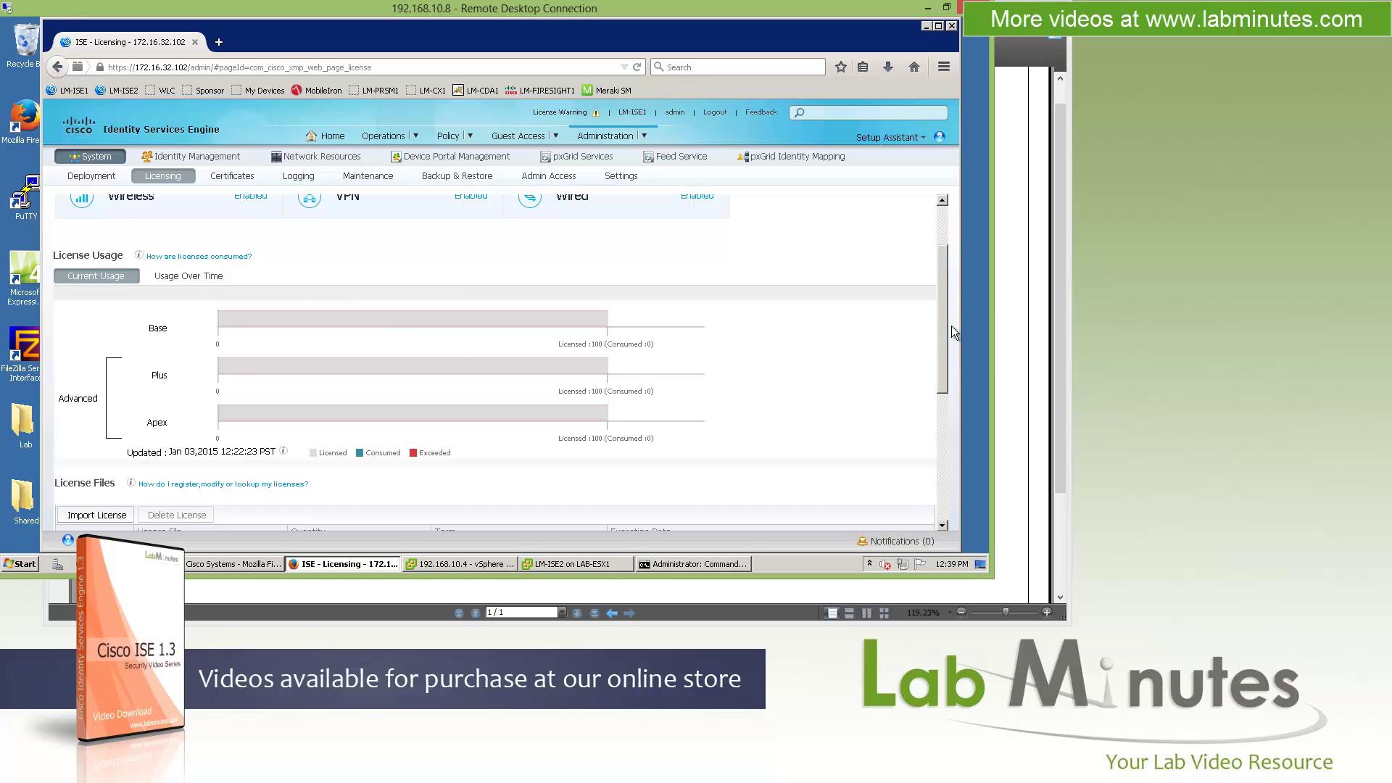
scroll(943, 279, down, 1)
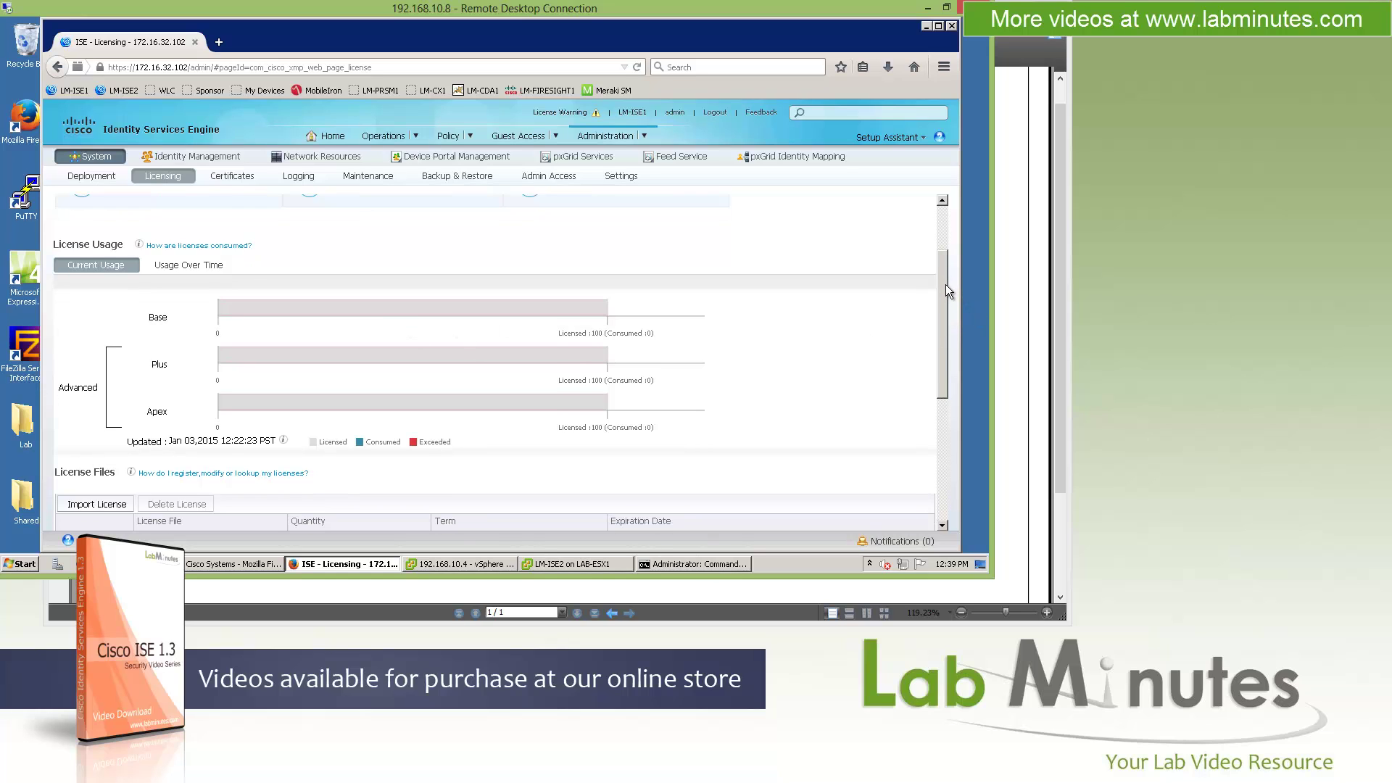
drag(945, 330, 946, 415)
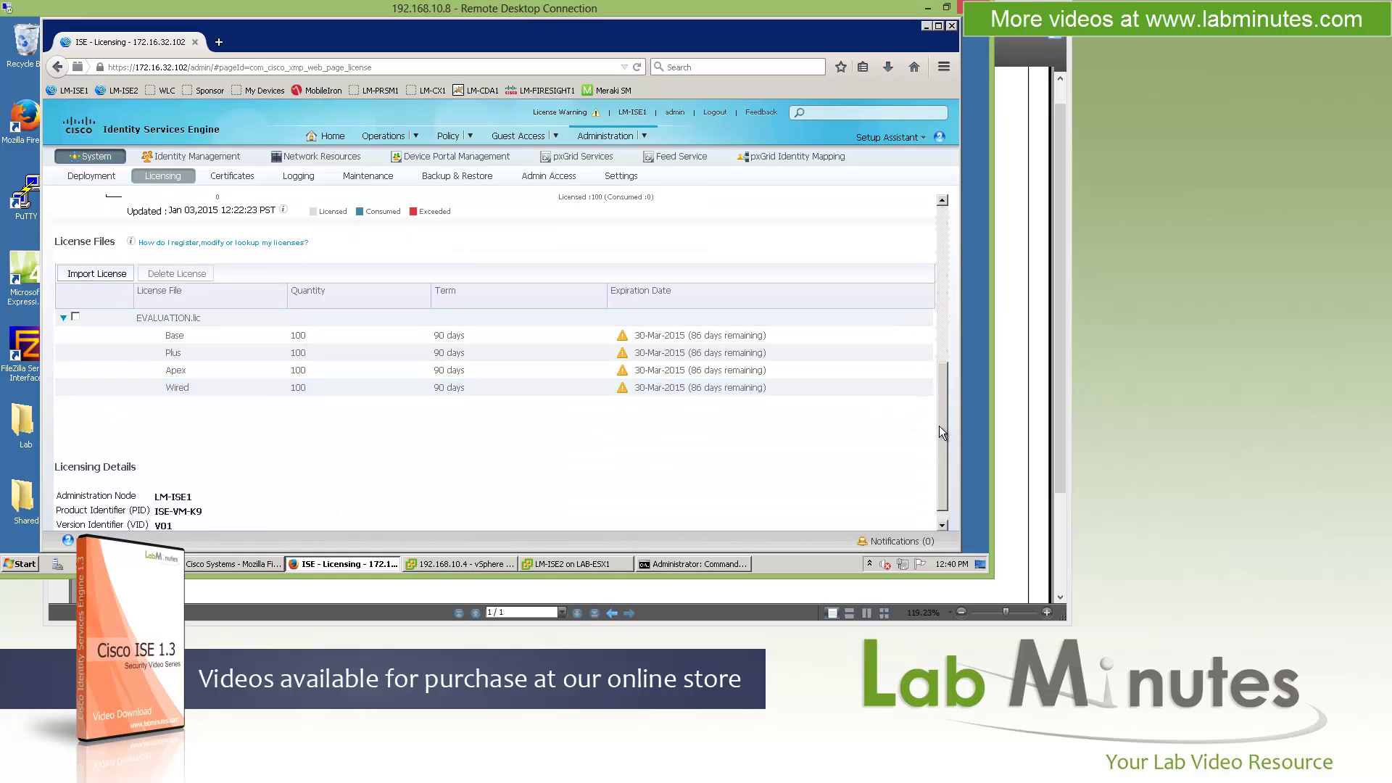
scroll(955, 449, down, 1)
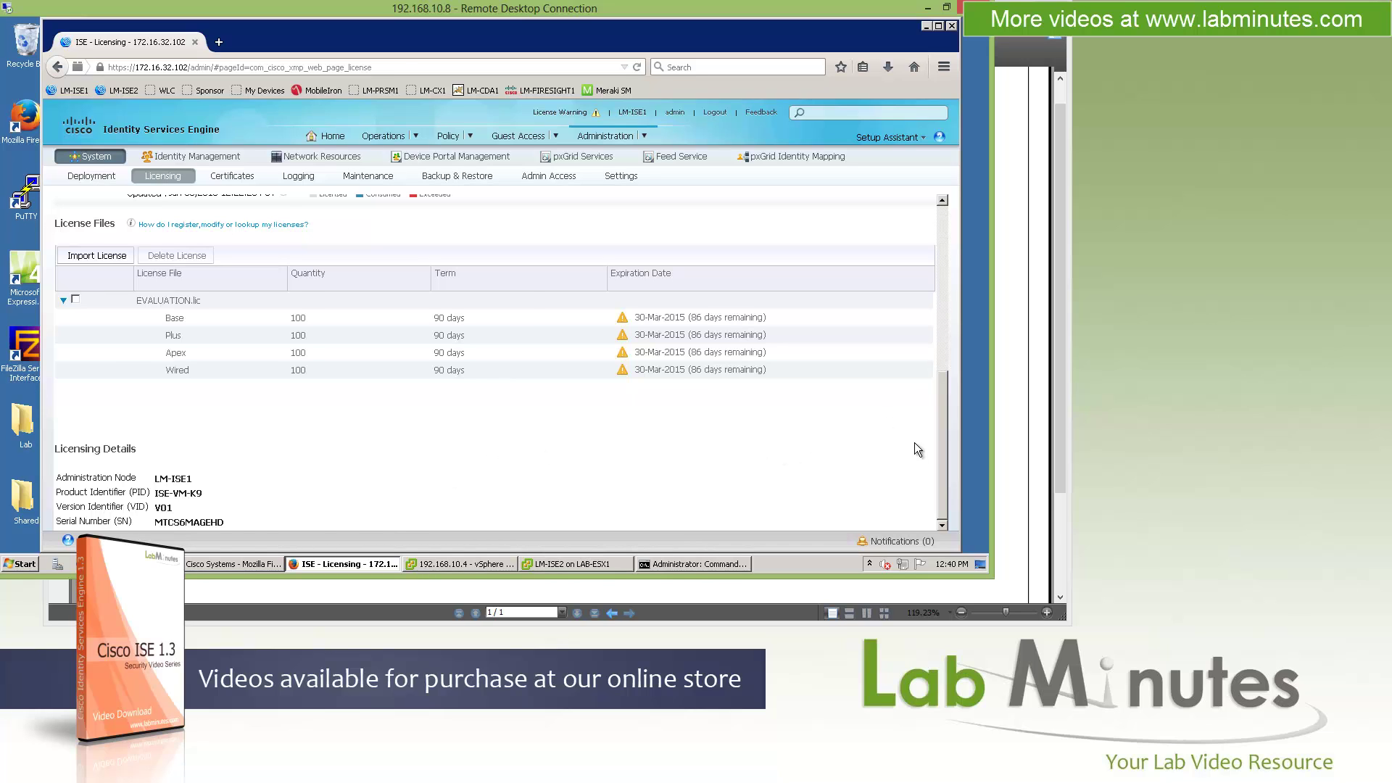
Open the Certificates overview and scroll through its management information.
click(231, 175)
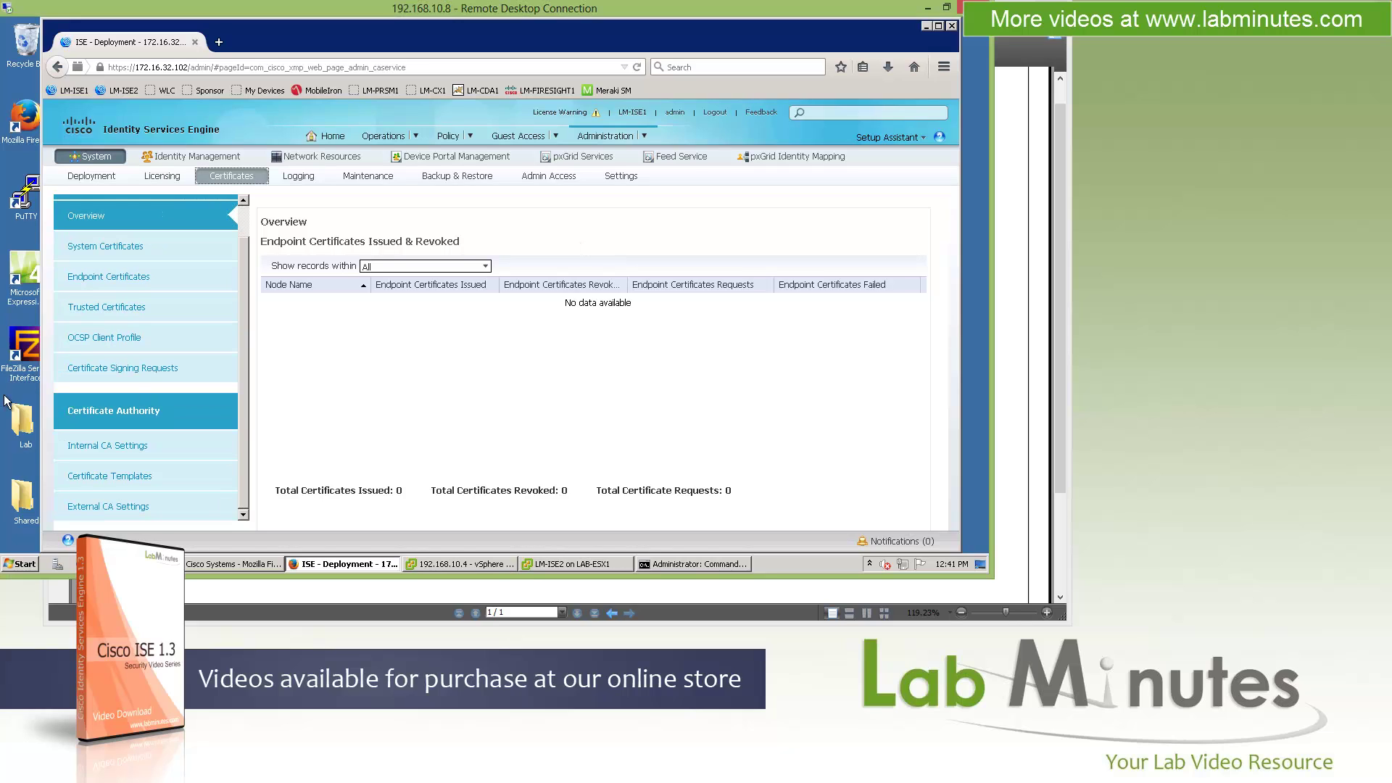
scroll(112, 418, down, 1)
On Backup & Restore's Policy Export tab, select Export with no encryption.
click(453, 178)
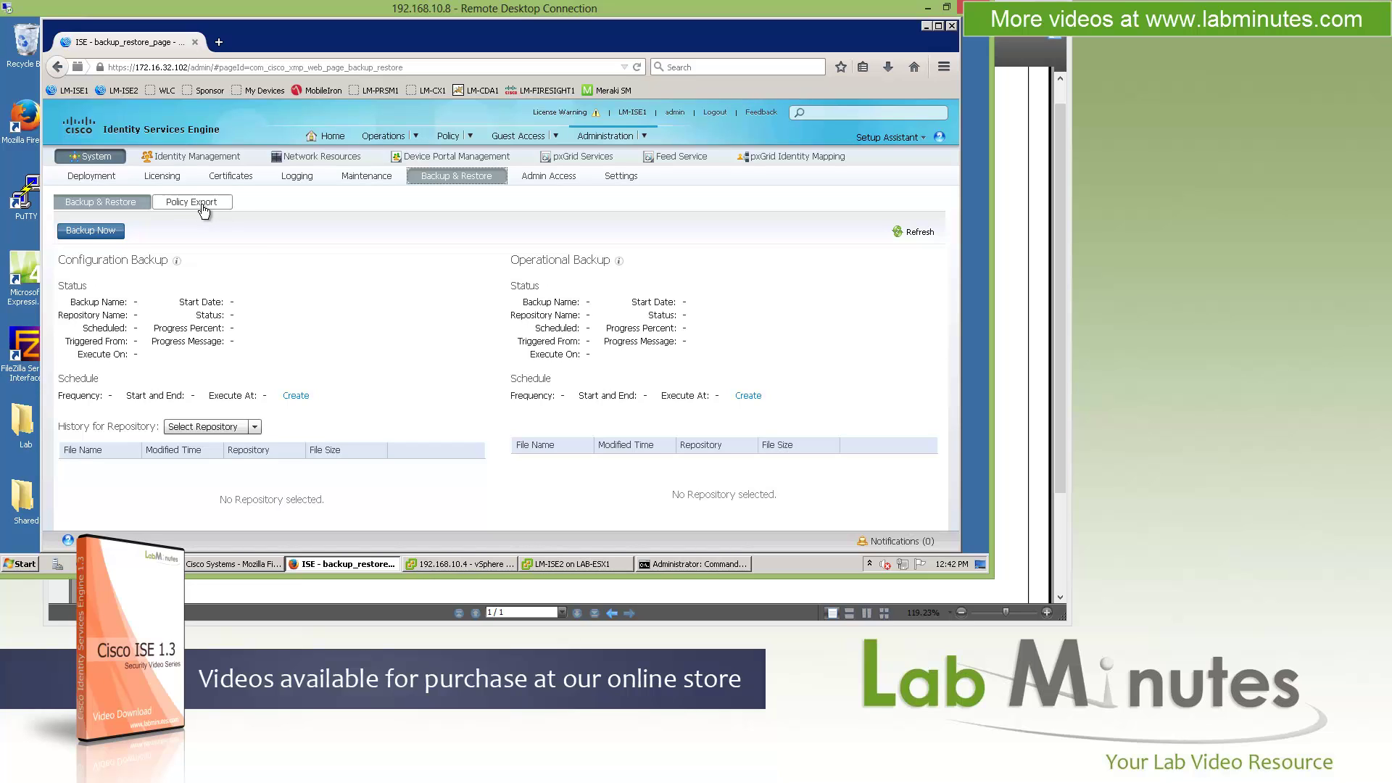
click(192, 202)
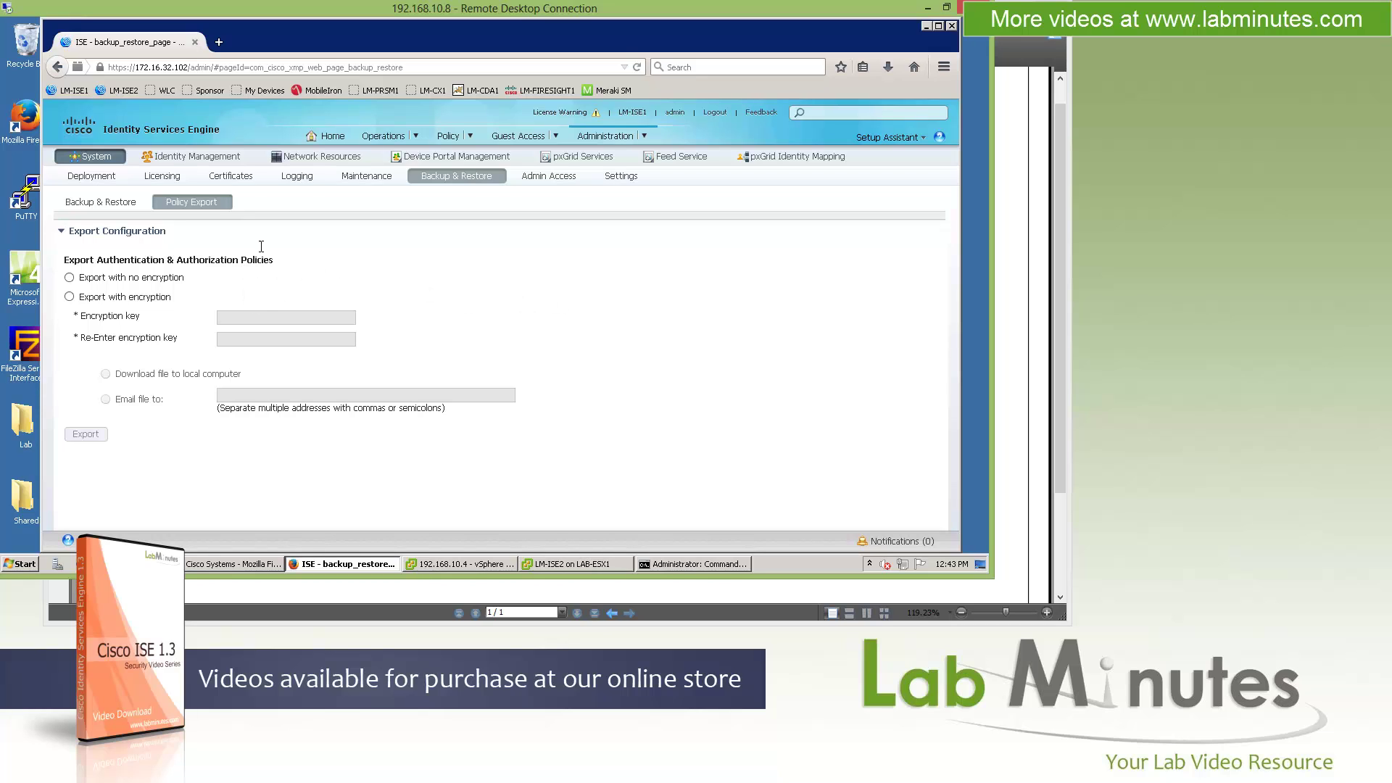
click(68, 297)
click(68, 277)
Scroll through the Alarm Settings table, then show the nine SMS Gateway providers.
click(622, 176)
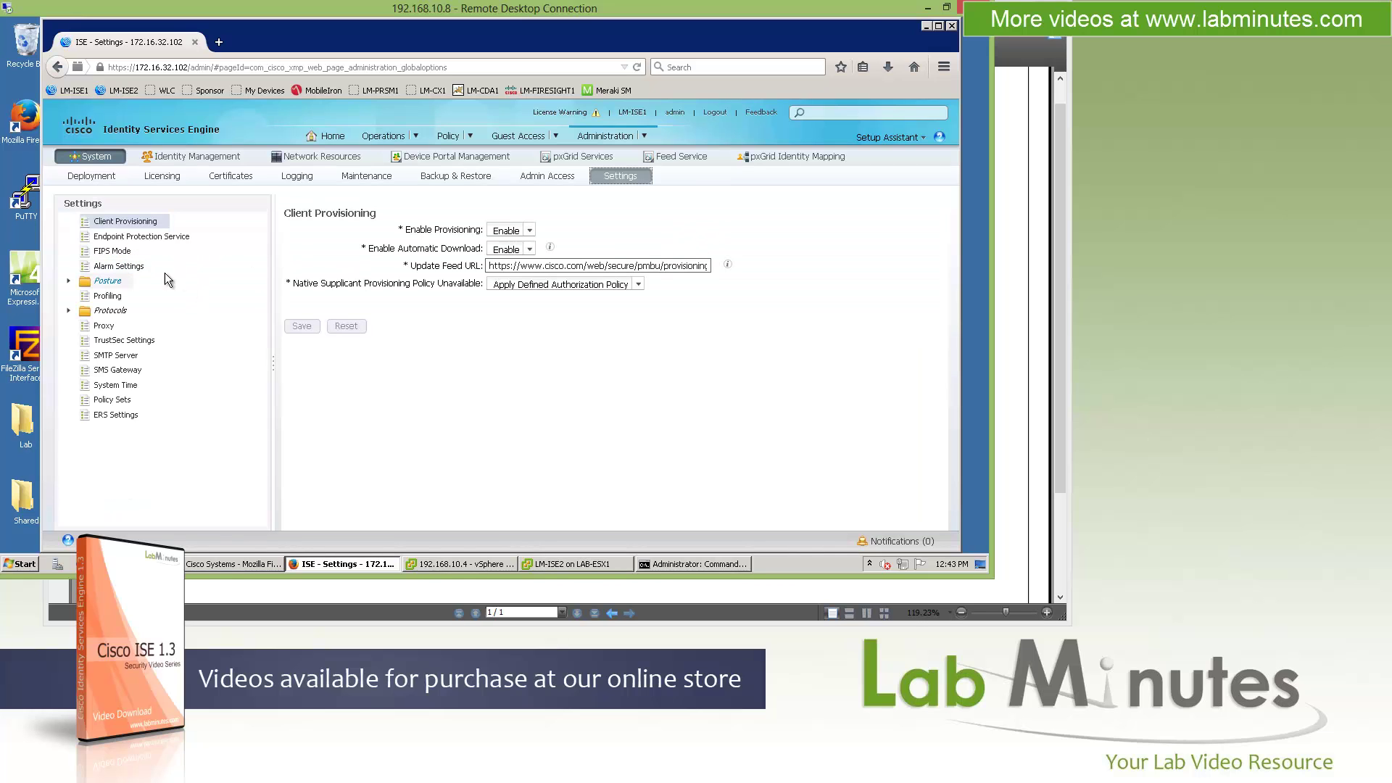
click(128, 267)
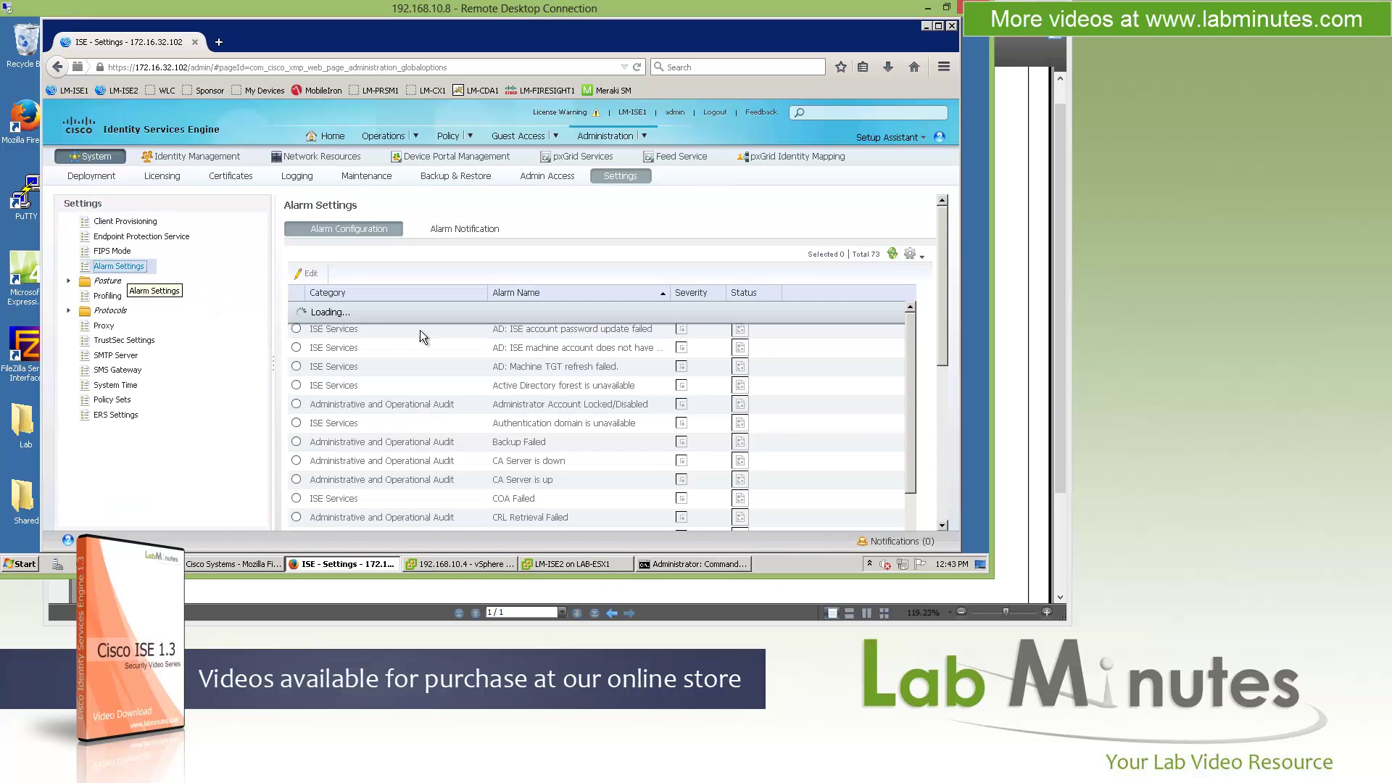
click(910, 413)
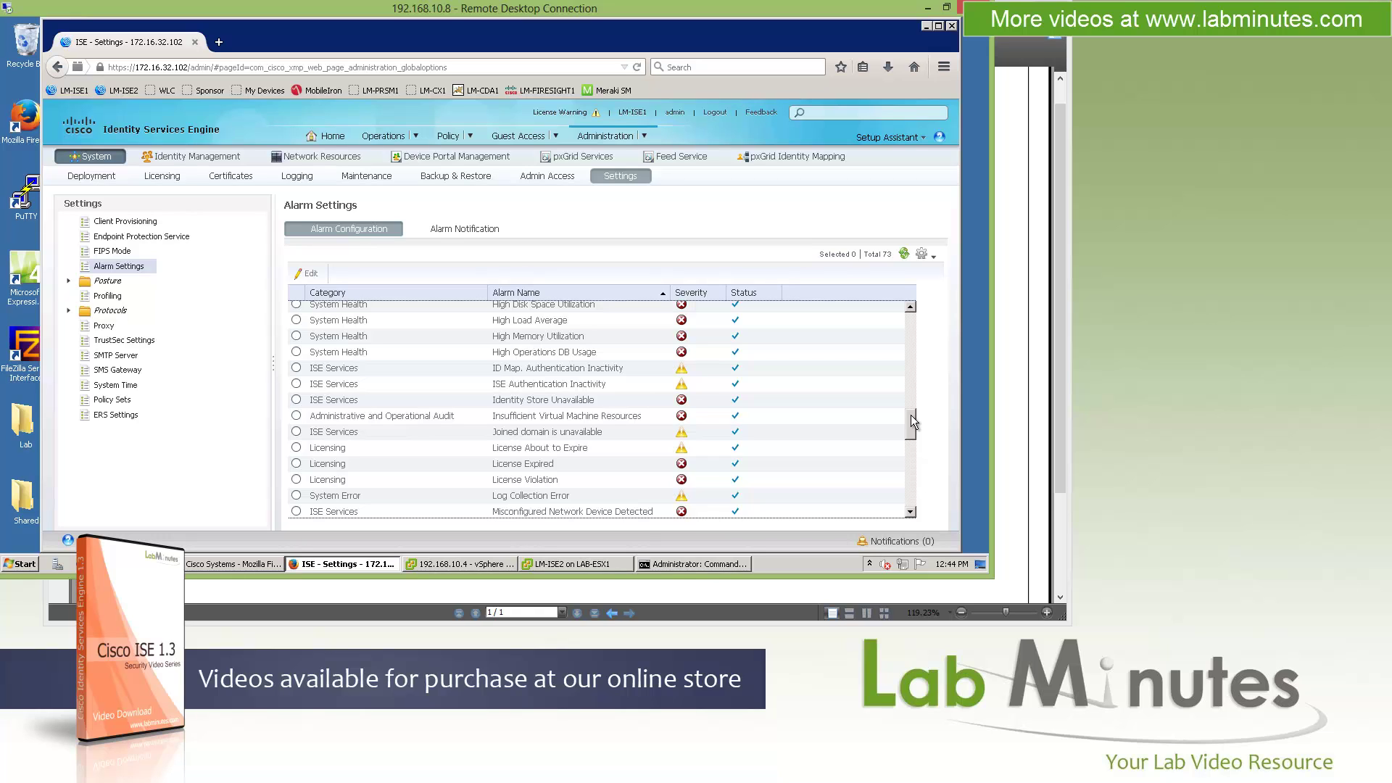
drag(911, 415, 911, 366)
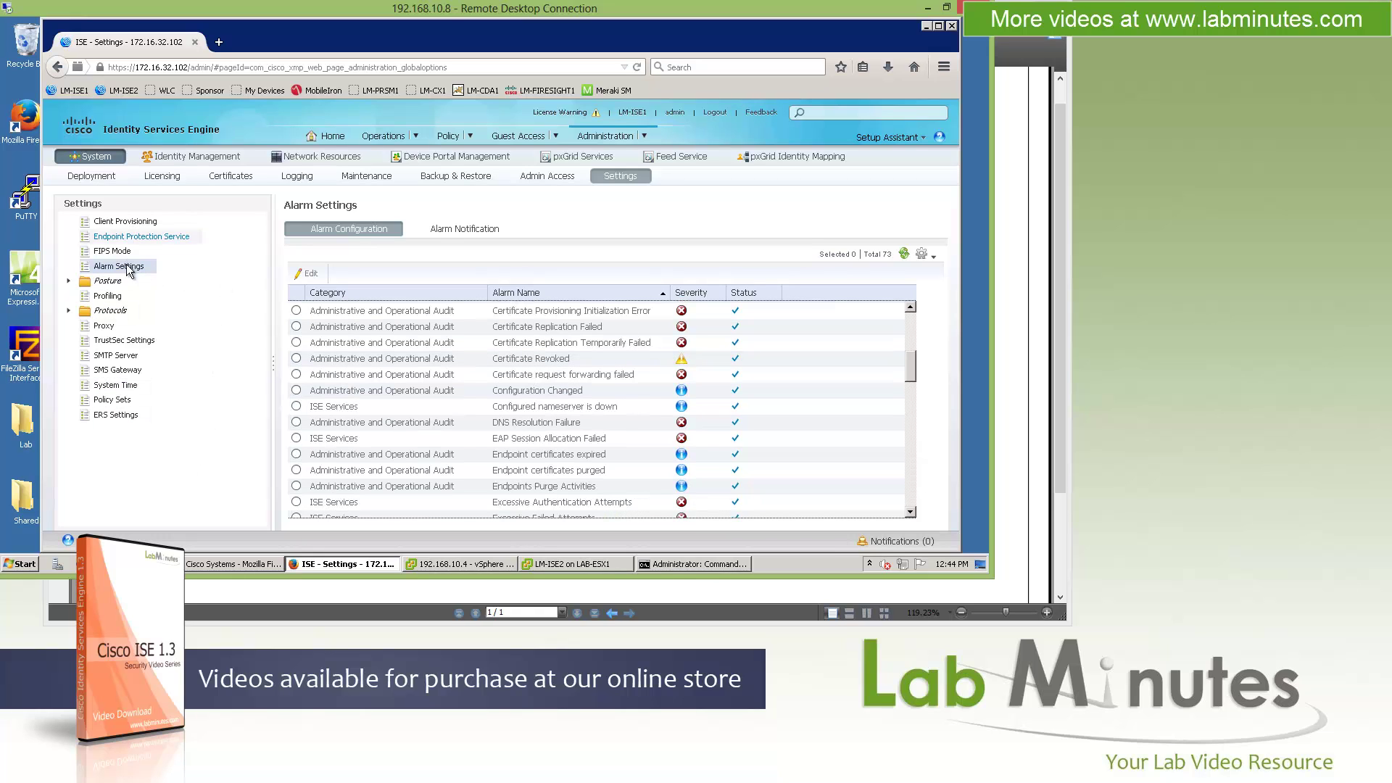
click(117, 370)
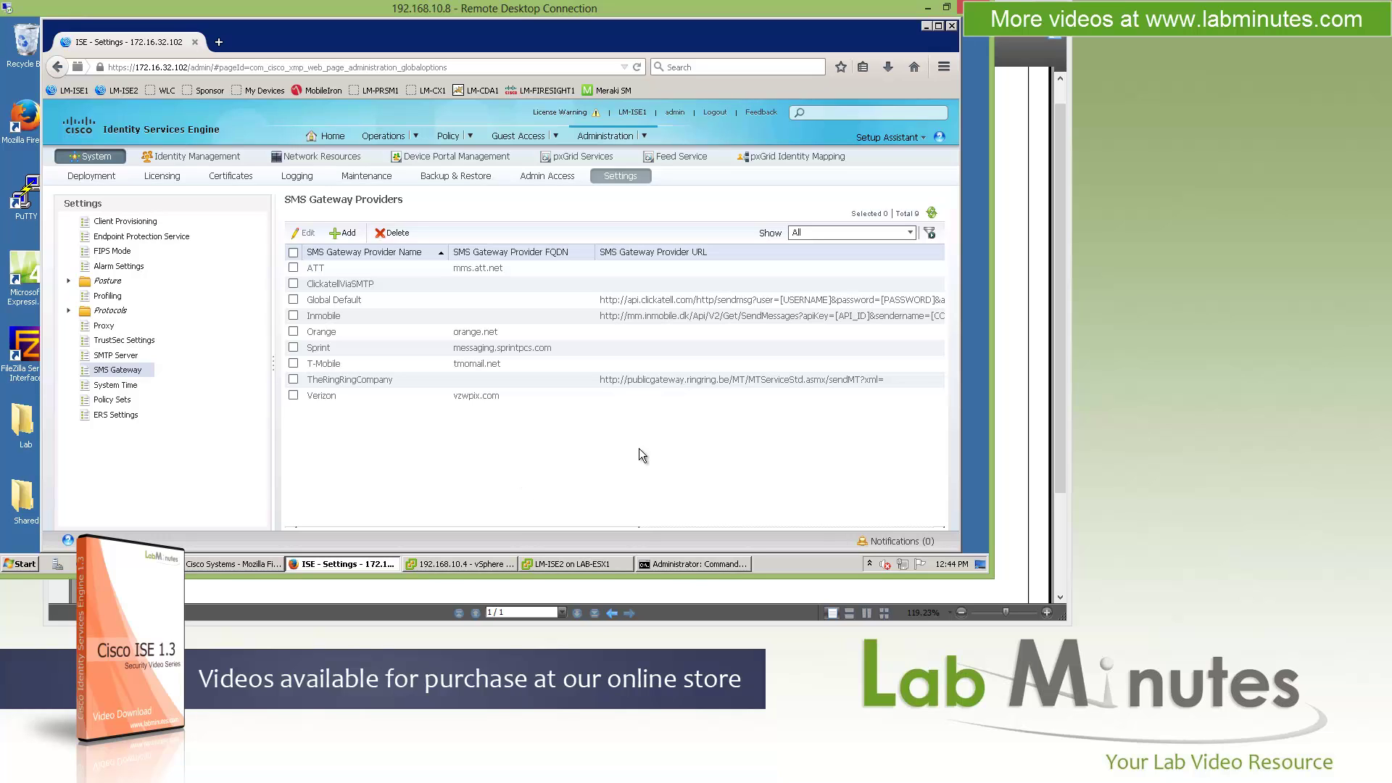
Under Identity Management > External Identity Sources, select Active Directory to see its empty join-point list.
click(190, 156)
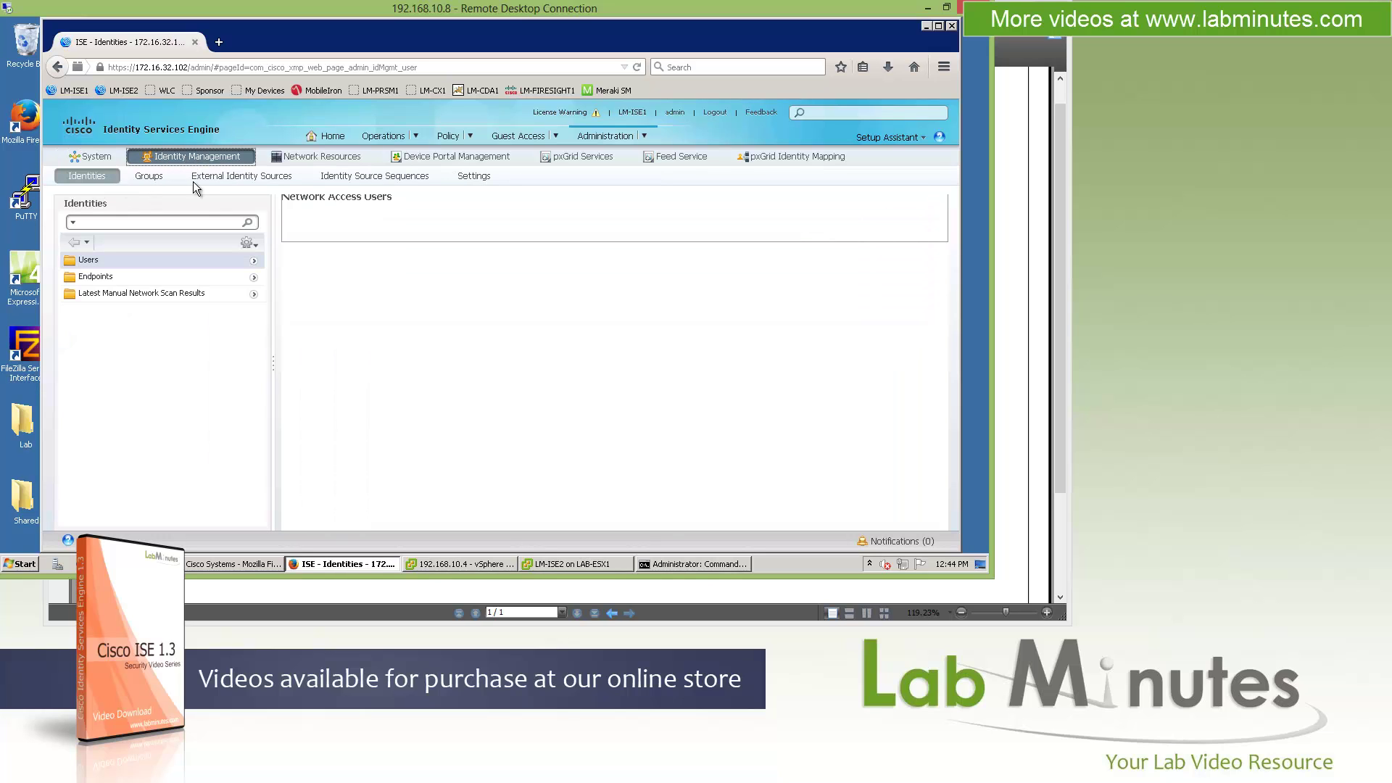
click(193, 178)
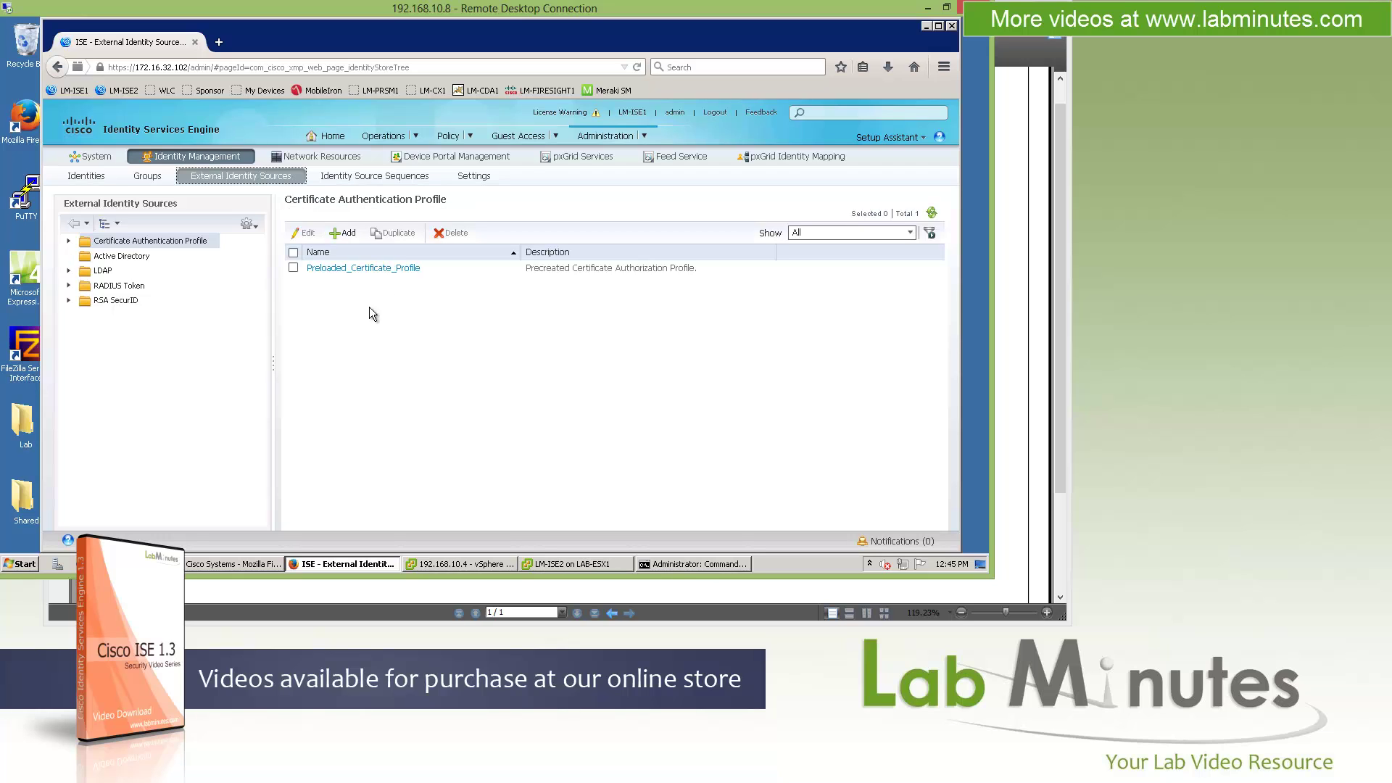
click(133, 259)
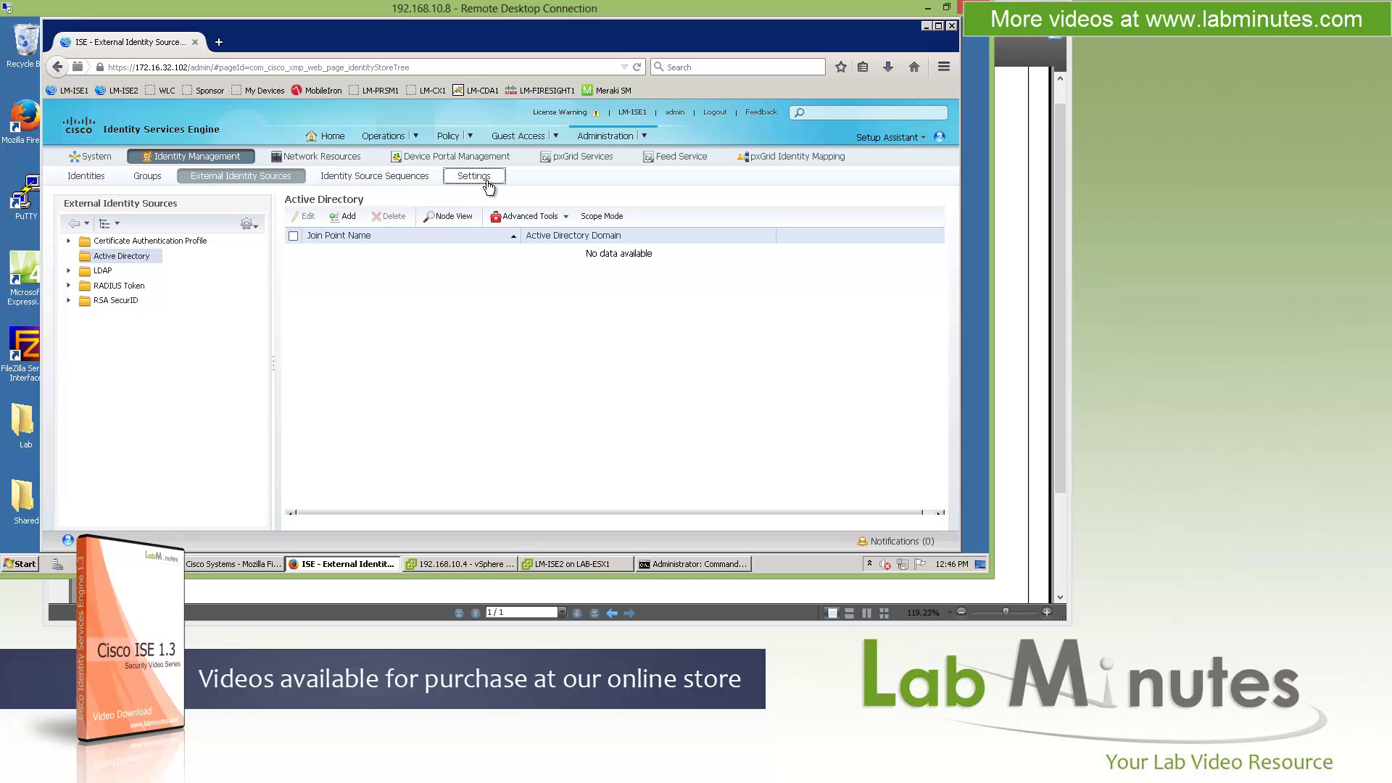
Show the Endpoint Purge rules: guest and registered endpoints purged after 30 days, daily at 03:00.
click(483, 181)
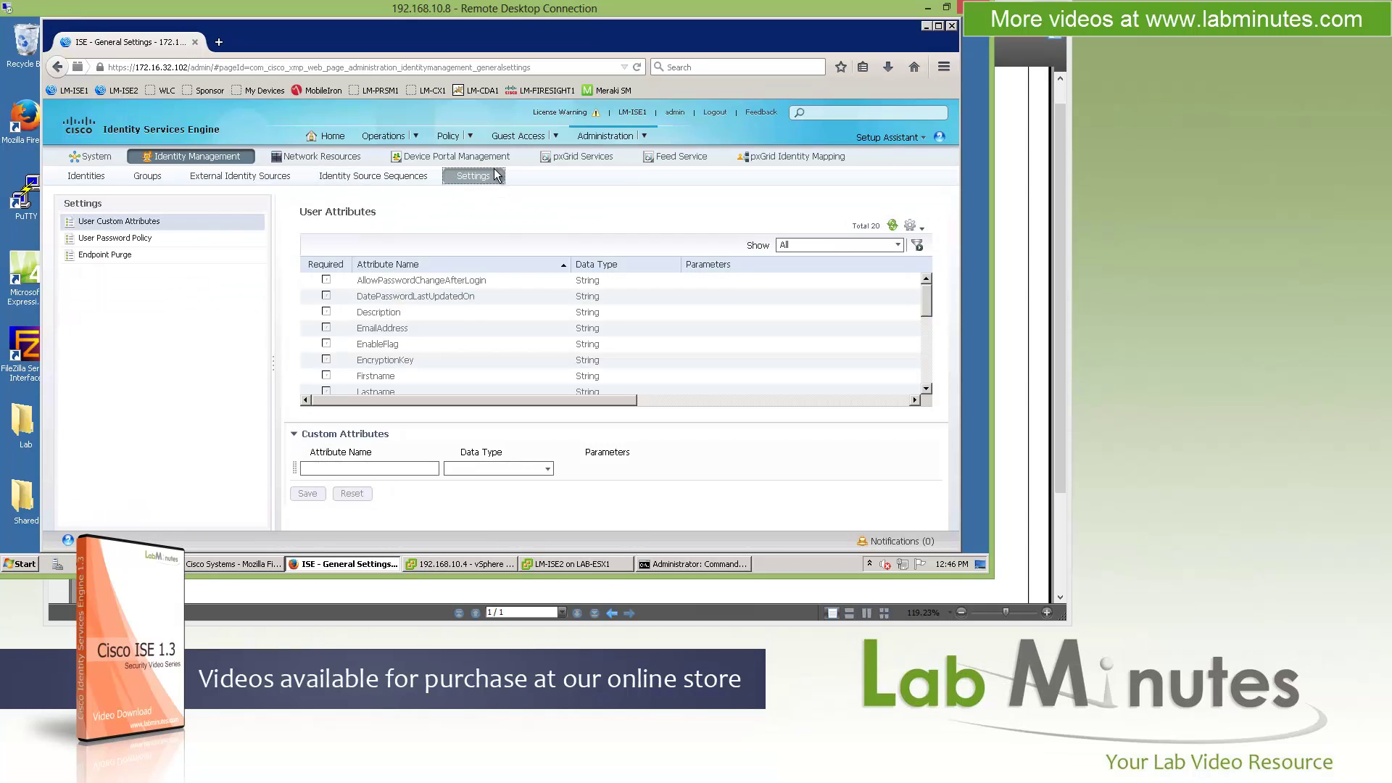
click(106, 258)
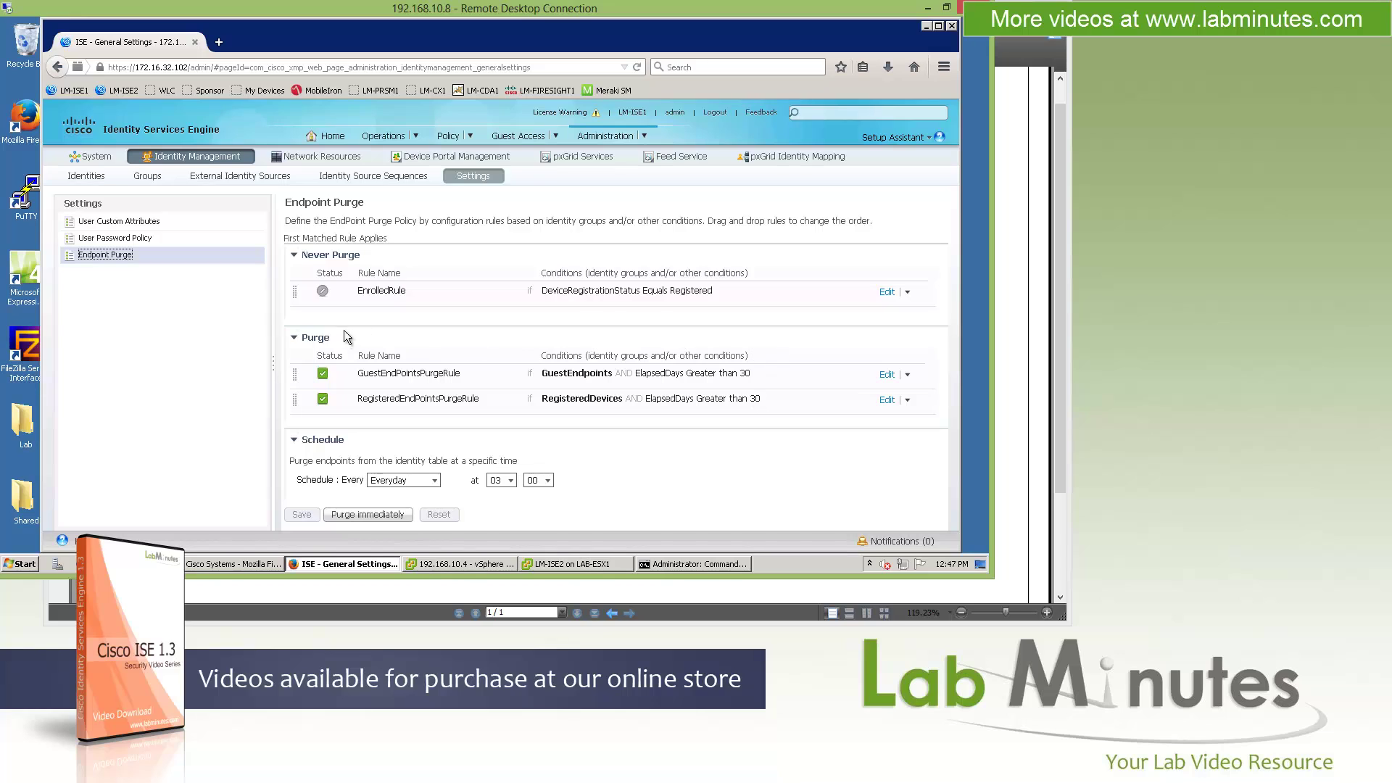
Look over the Network Resources devices, then list the External MDM servers, which is empty.
click(795, 348)
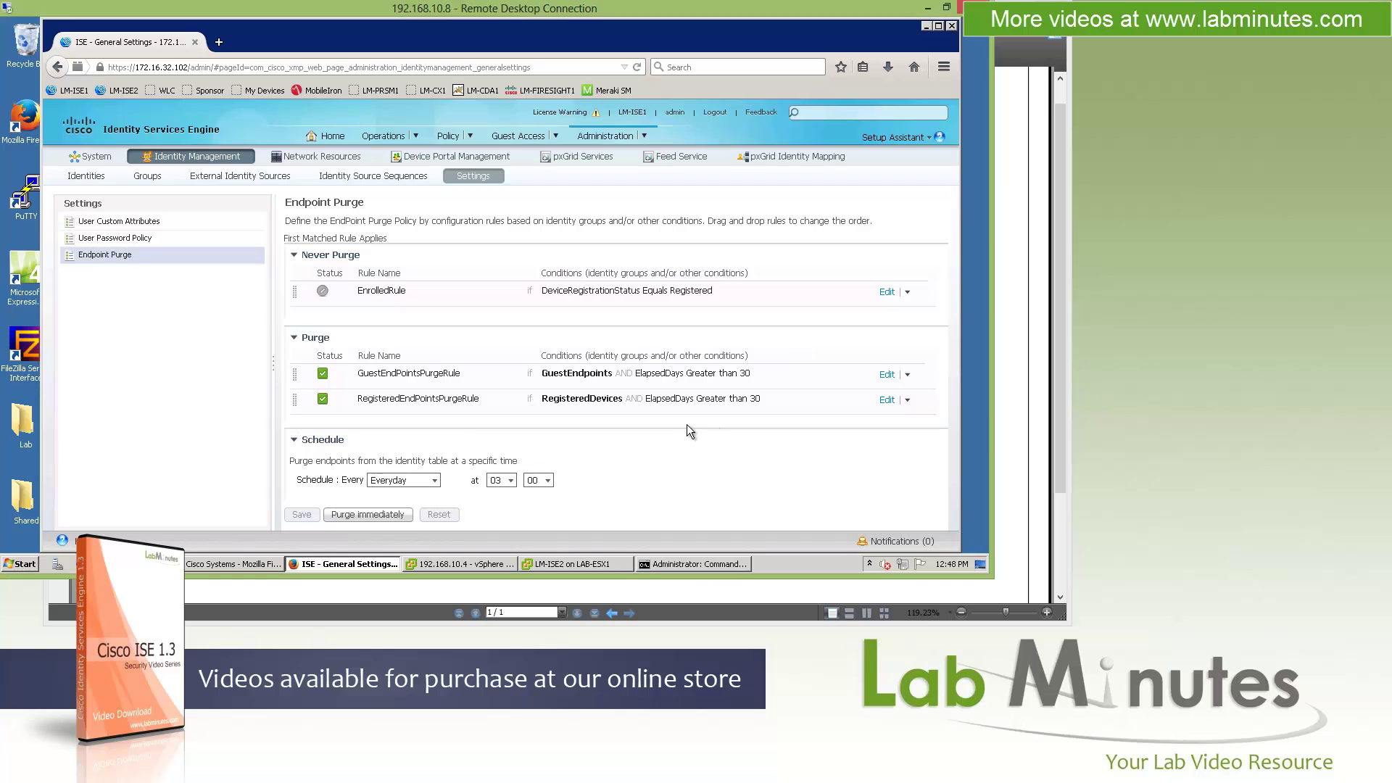
click(320, 157)
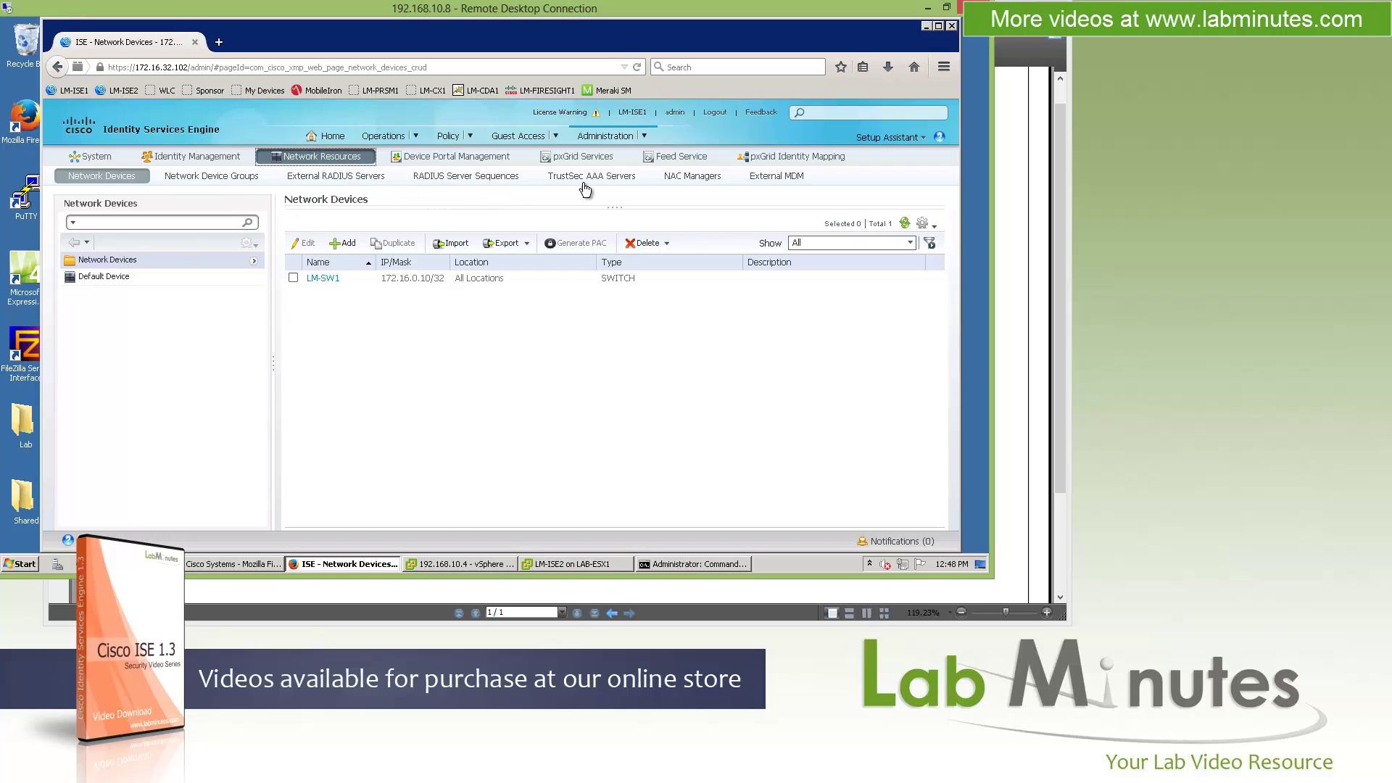
click(794, 179)
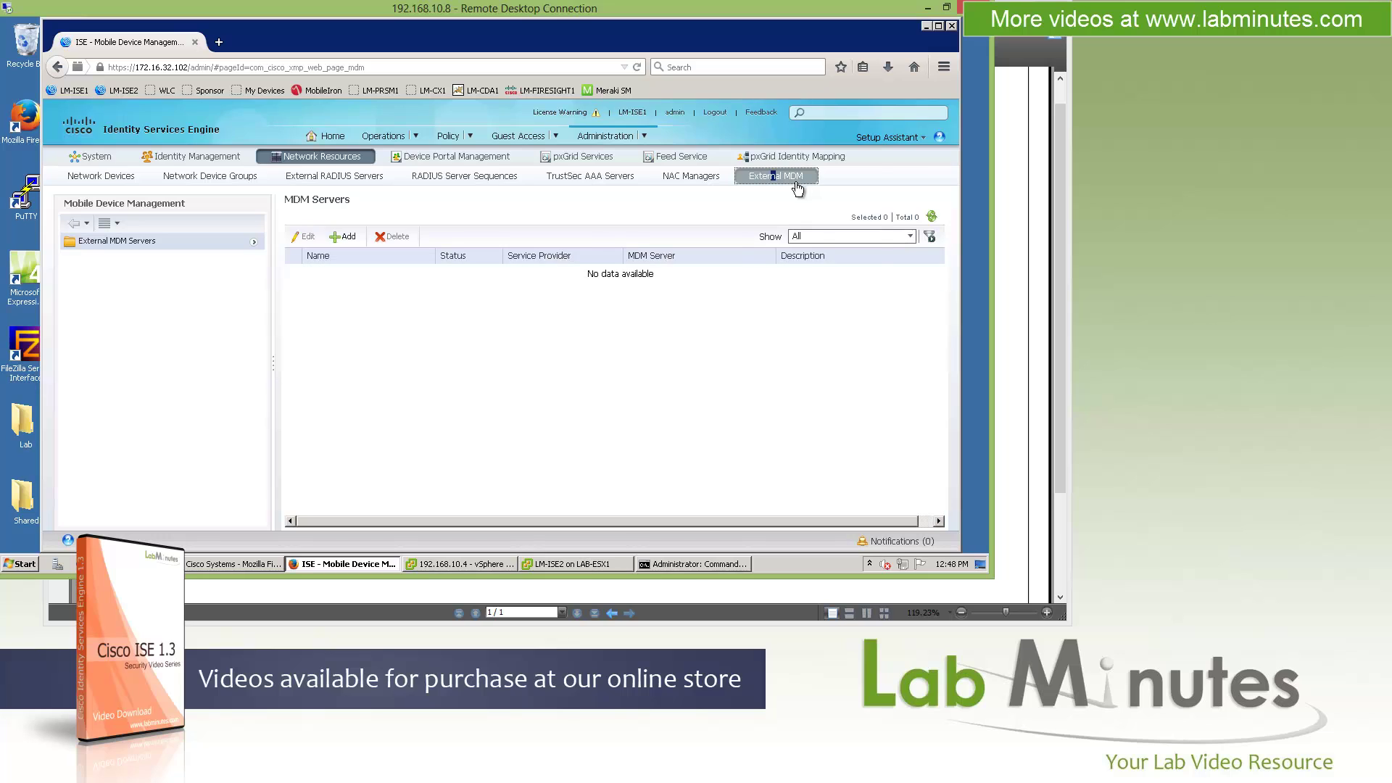
mouse_move(644, 149)
Browse Device Portal Management's MDM Portals, then show the default My Devices Portal.
click(479, 162)
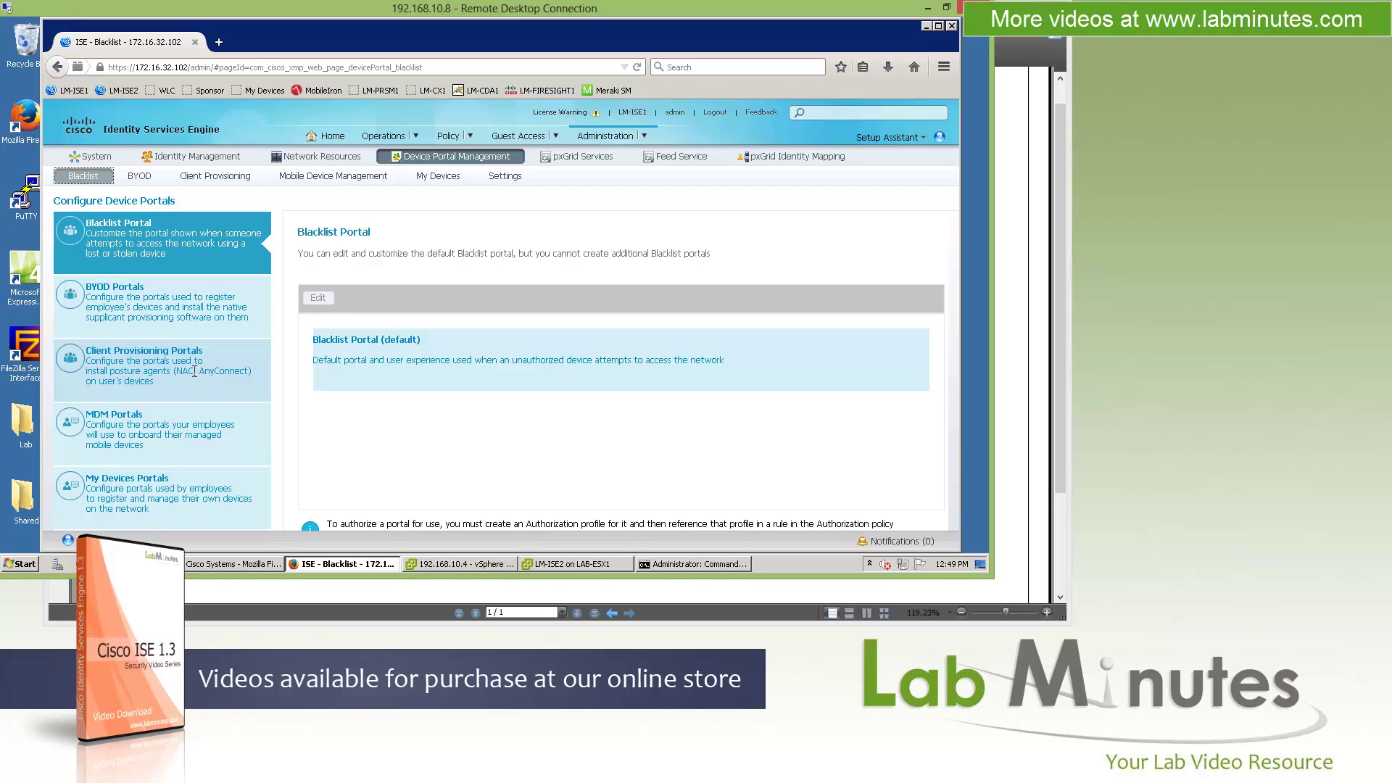
click(167, 434)
click(167, 493)
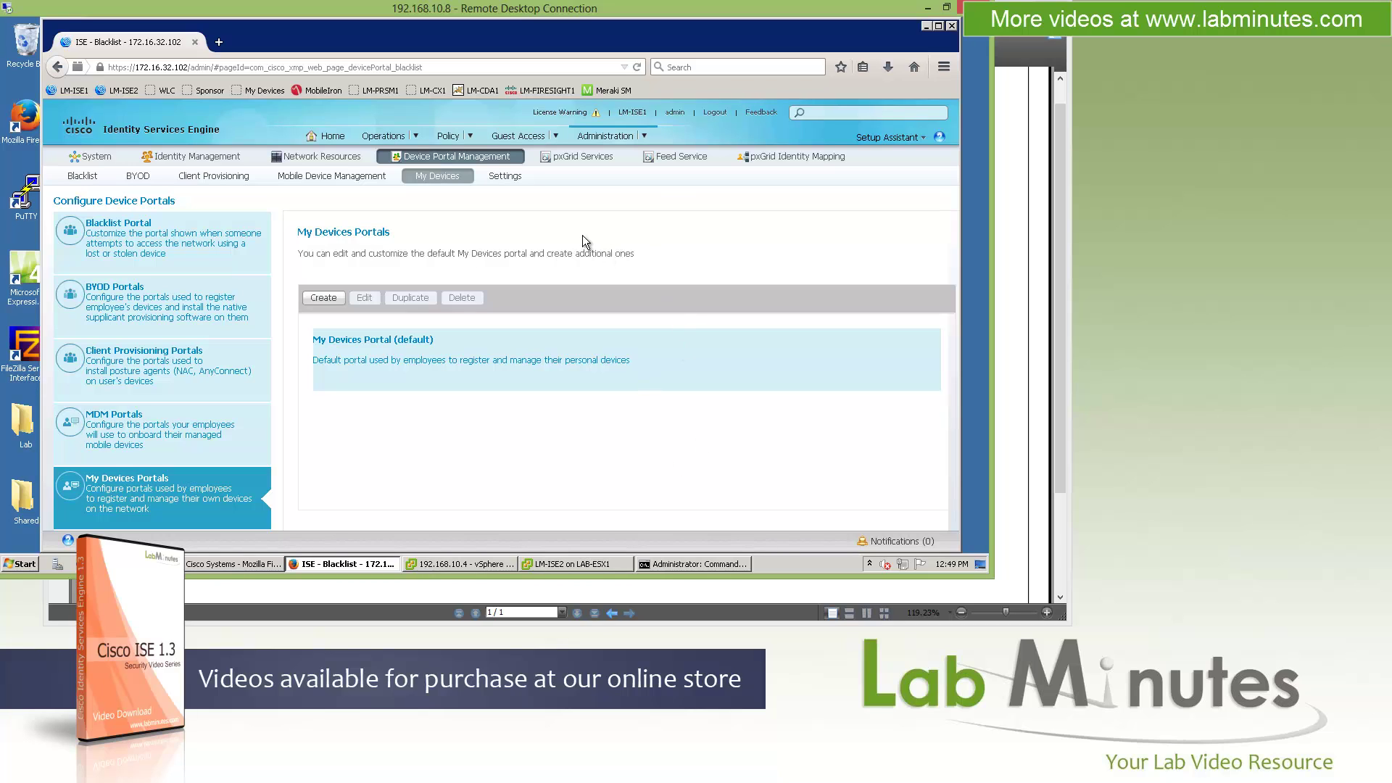
Show the pxGrid Services page, which requires the pxGrid persona on a deployment node.
click(592, 162)
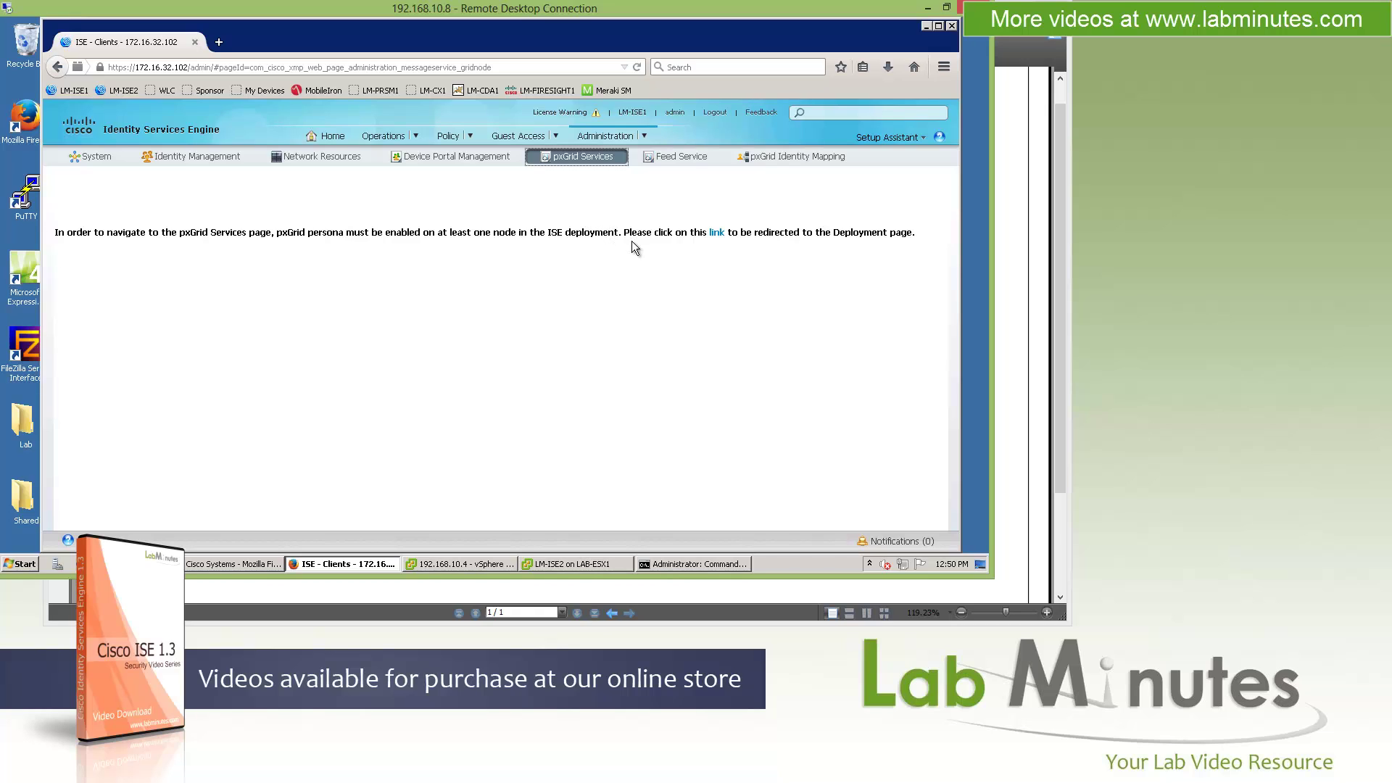
Check the profiler Feed Service settings, then the pxGrid Identity Mapping page.
click(691, 156)
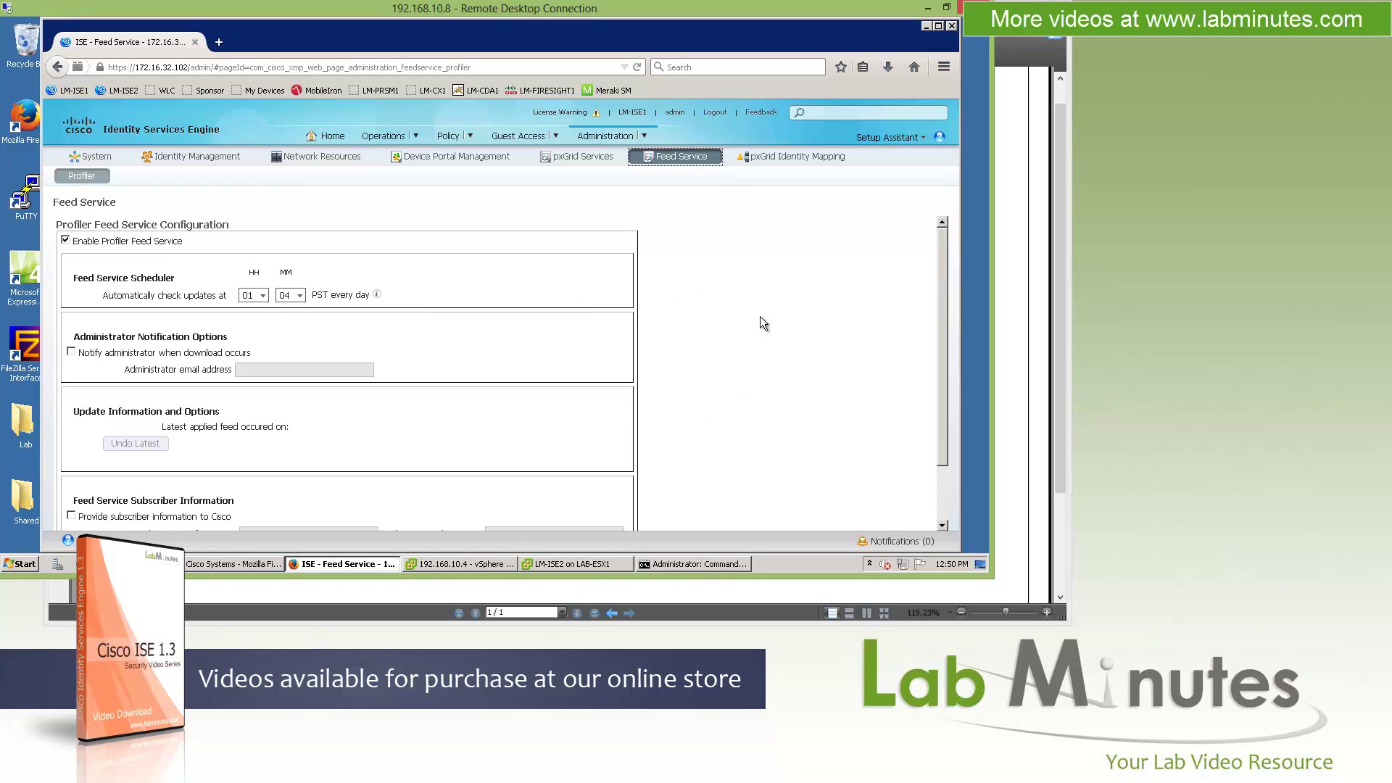
click(790, 155)
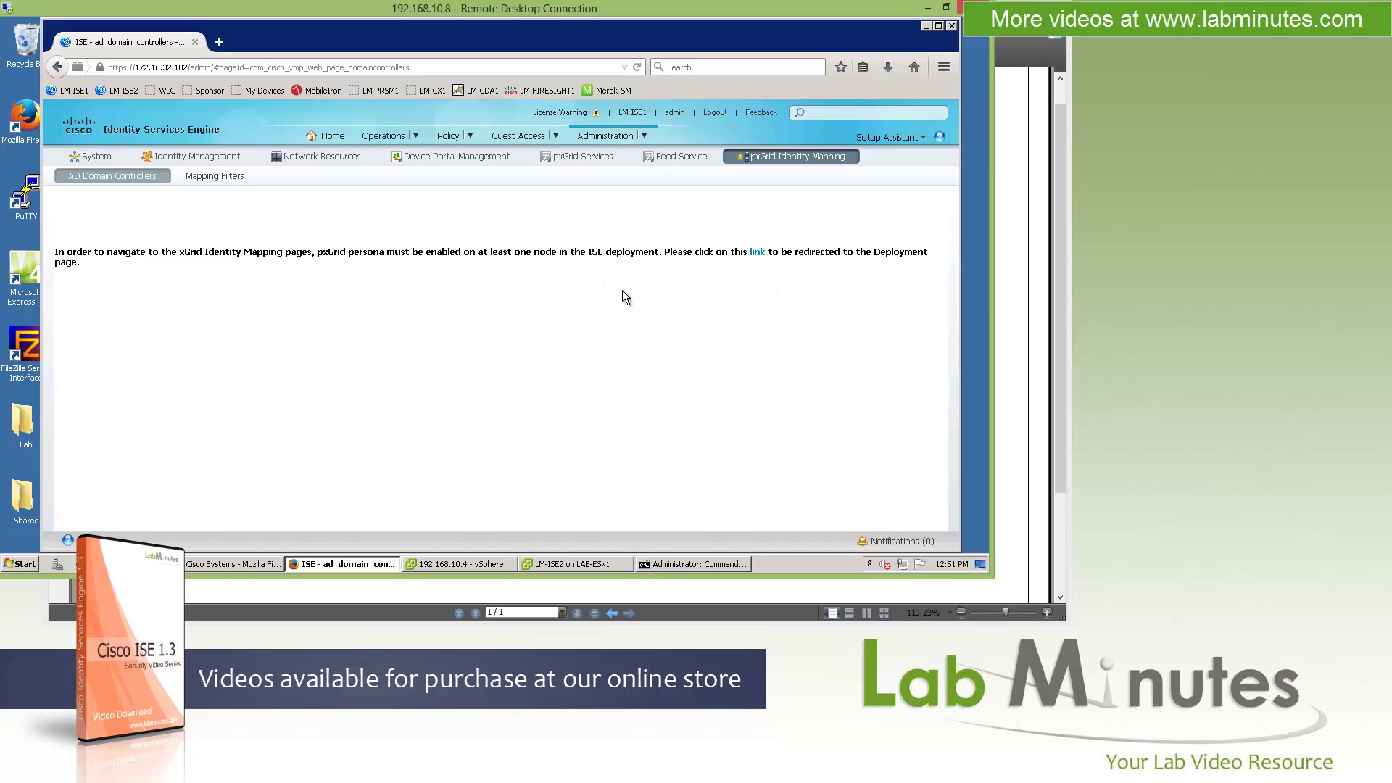
mouse_move(605, 135)
In the ISE 1.3 release notes, highlight Guest Enhancements: notifications, Guest Portals, Guest REST API.
key(alt+Tab)
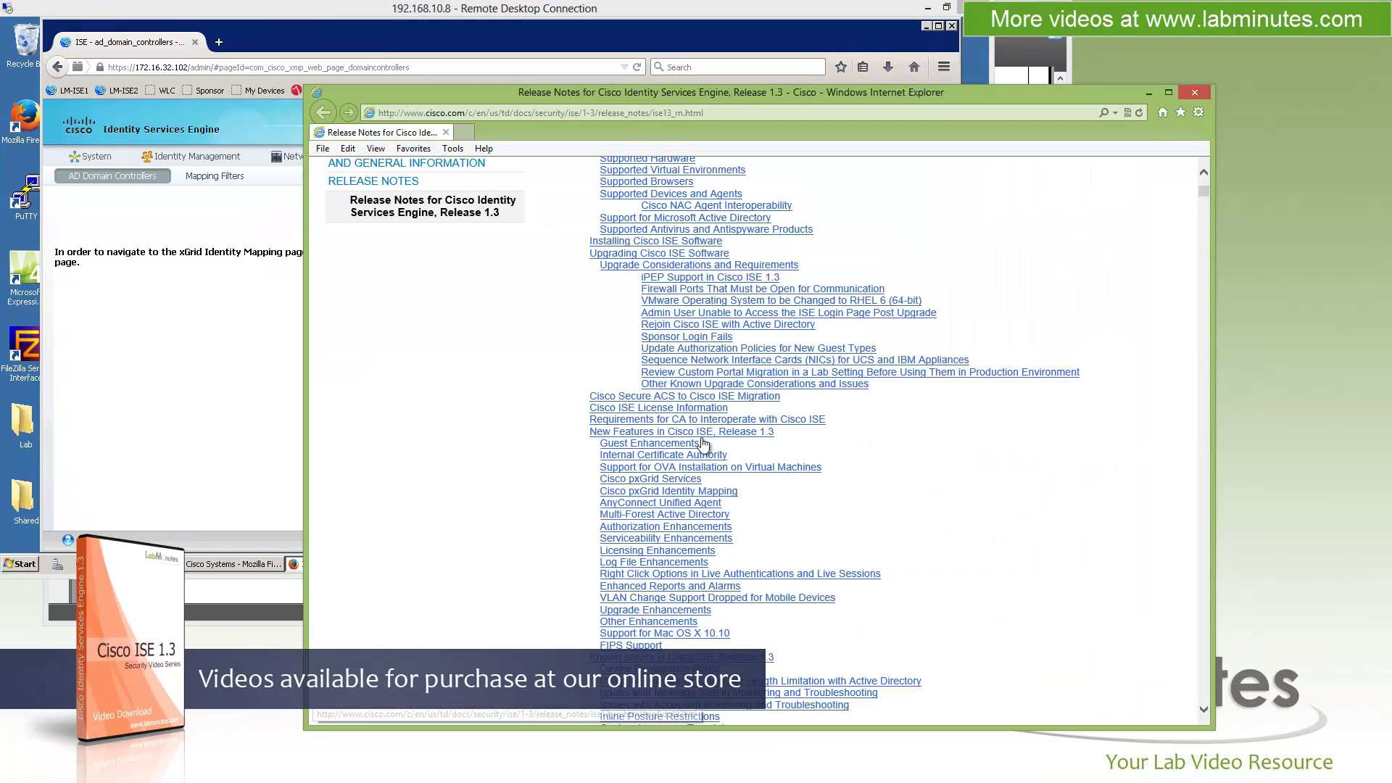
click(739, 433)
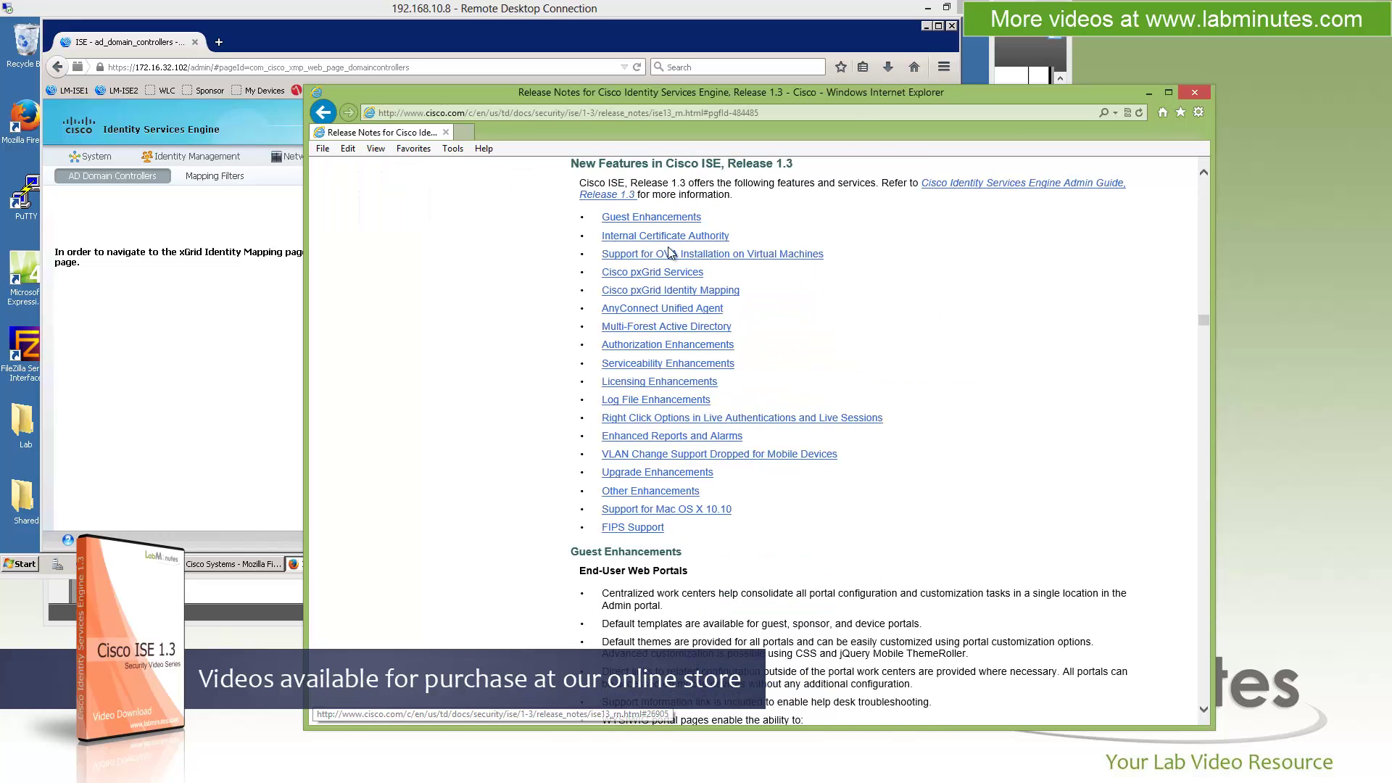
scroll(945, 355, down, 3)
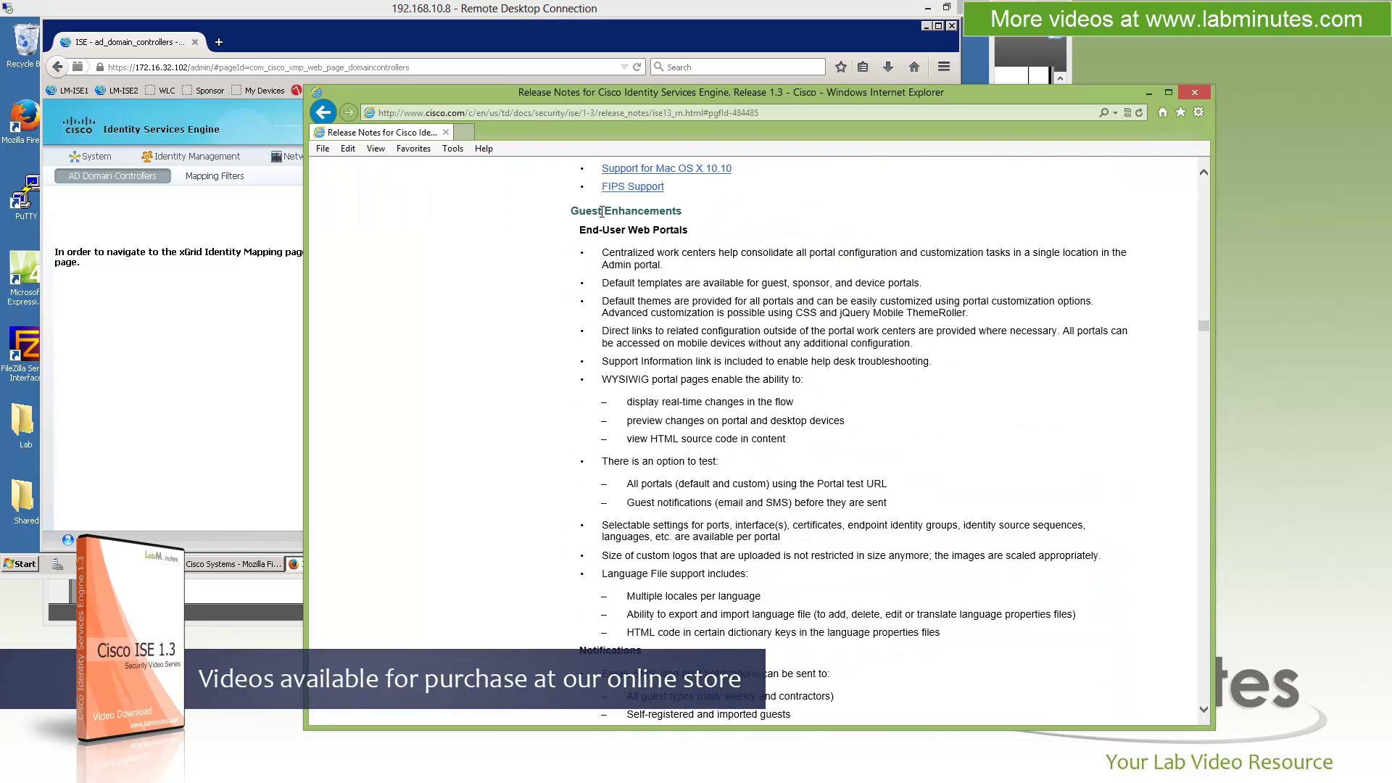
drag(622, 218, 725, 359)
click(661, 275)
drag(580, 230, 719, 461)
click(816, 406)
scroll(816, 406, down, 5)
drag(601, 247, 781, 248)
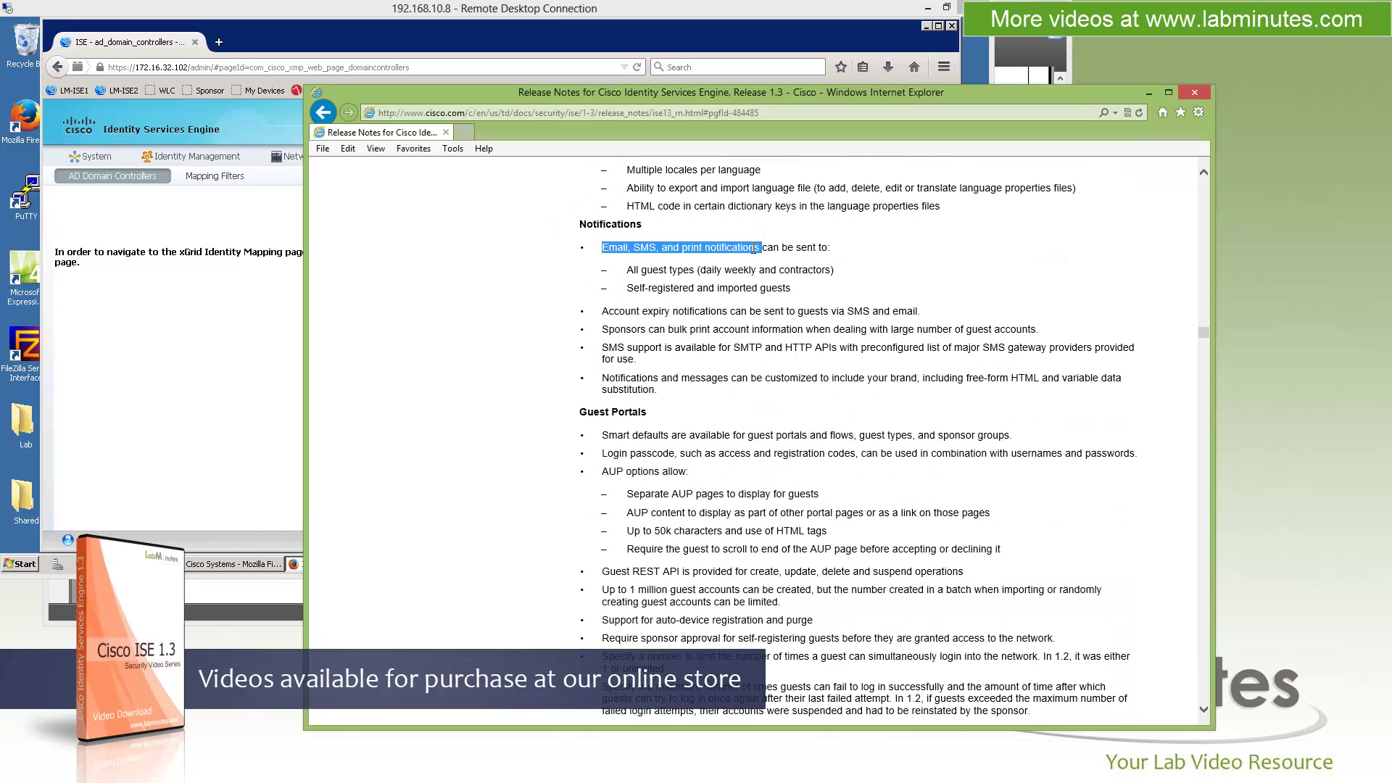
drag(580, 412, 645, 414)
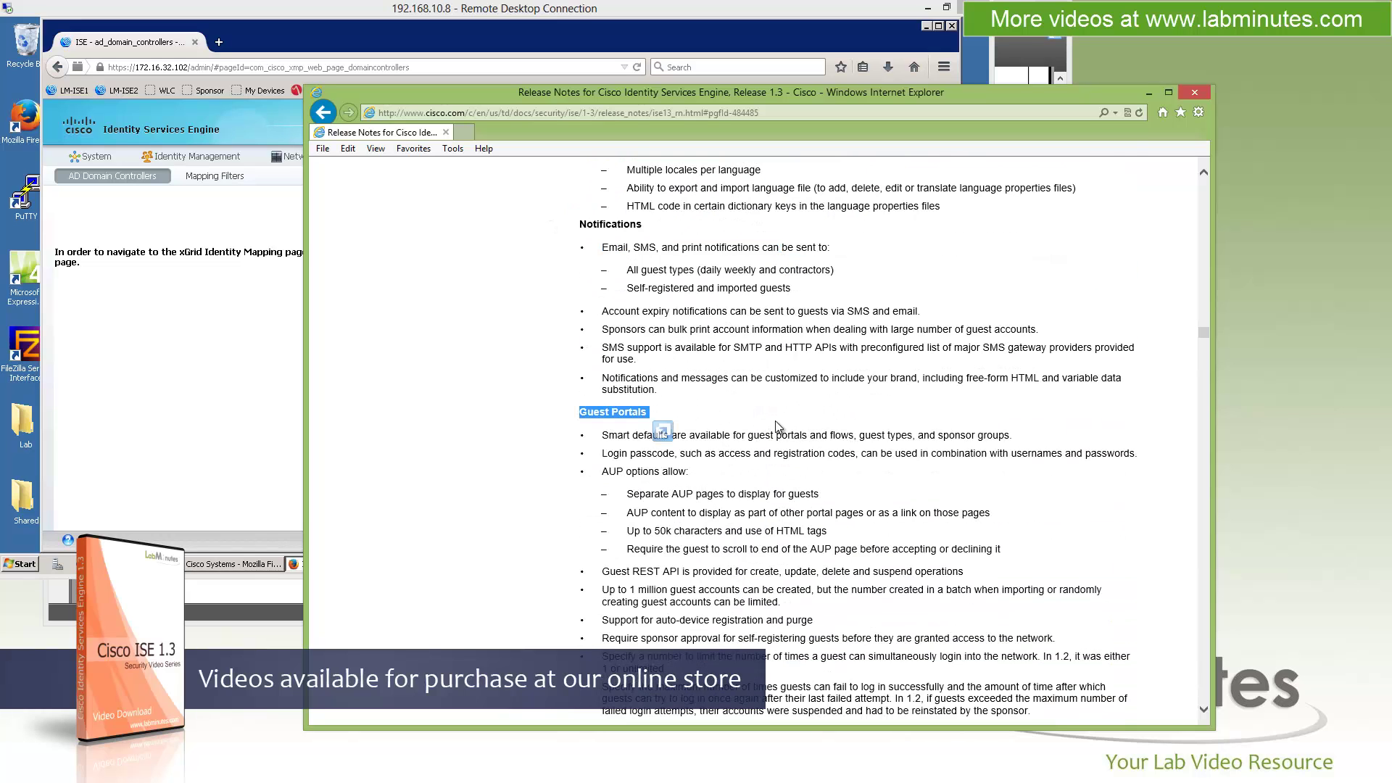
scroll(777, 422, down, 3)
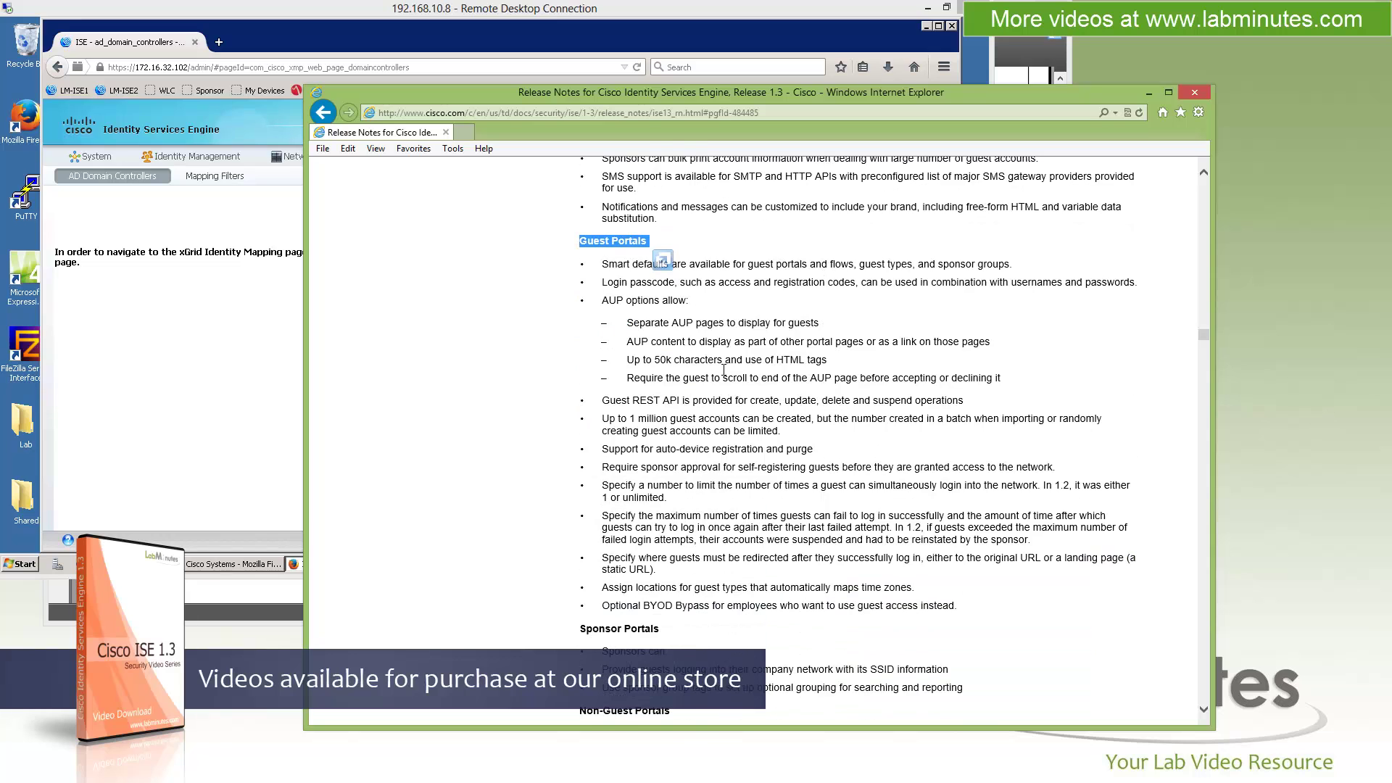
scroll(701, 450, down, 2)
drag(620, 317, 778, 319)
scroll(791, 333, down, 2)
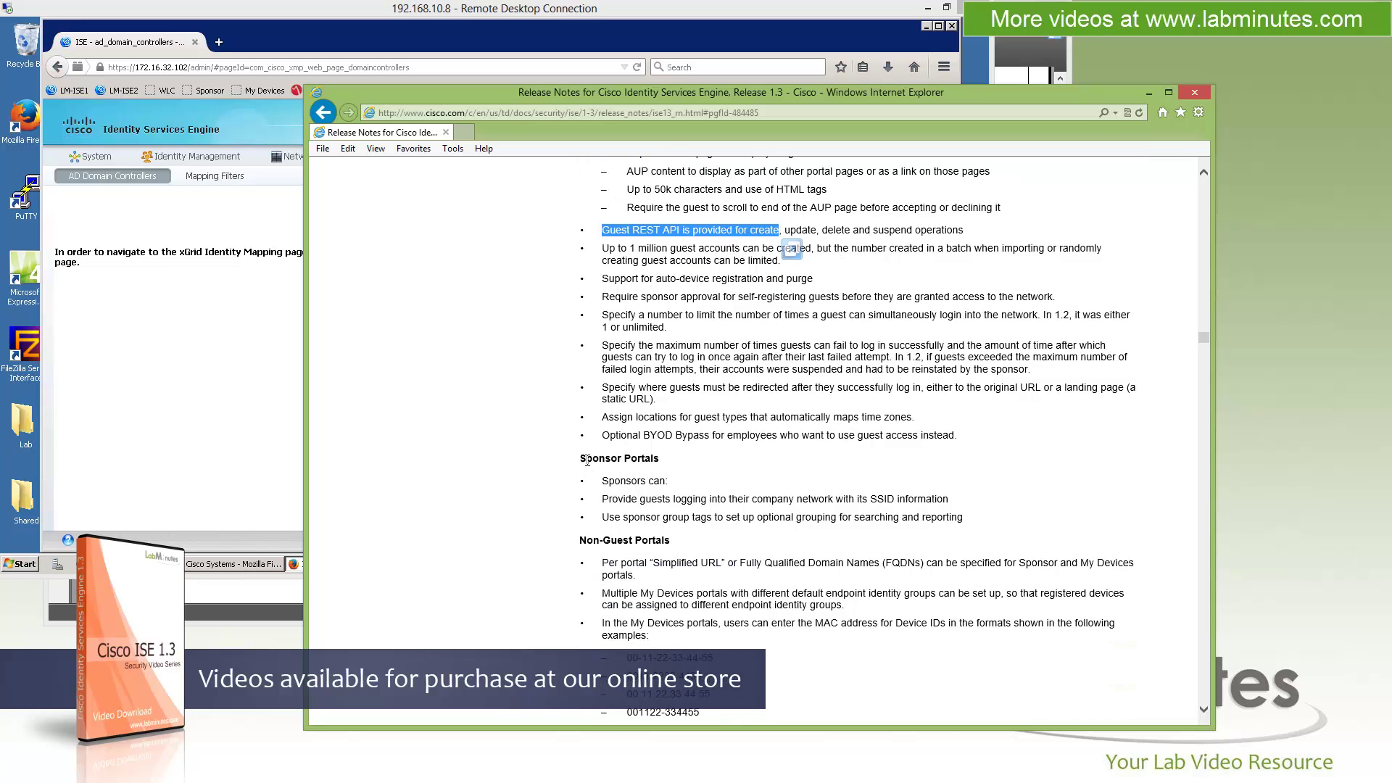
Highlight the Sponsor Portals, Non-Guest Portals, Internal Certificate Authority and OVA installation sections.
triple_click(633, 459)
scroll(633, 459, down, 4)
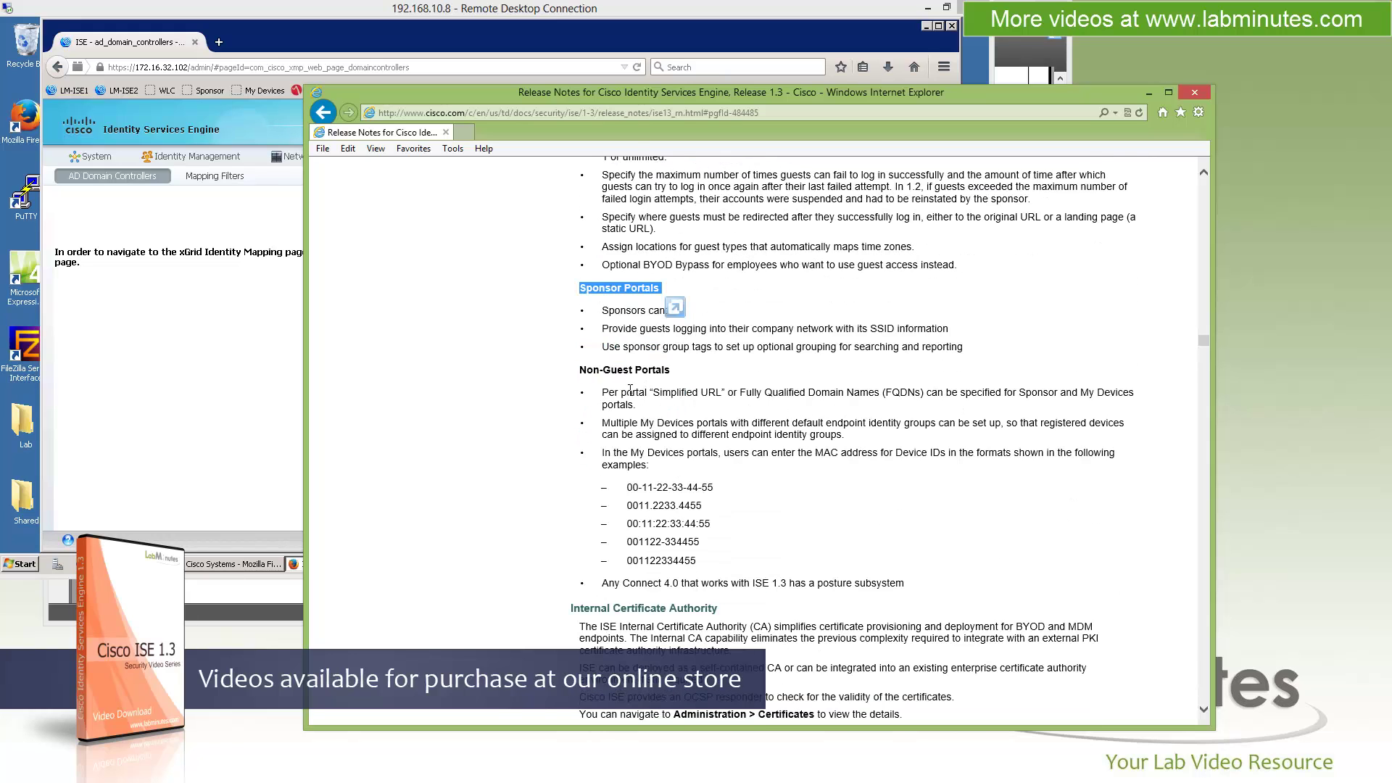
drag(593, 372, 727, 347)
click(586, 373)
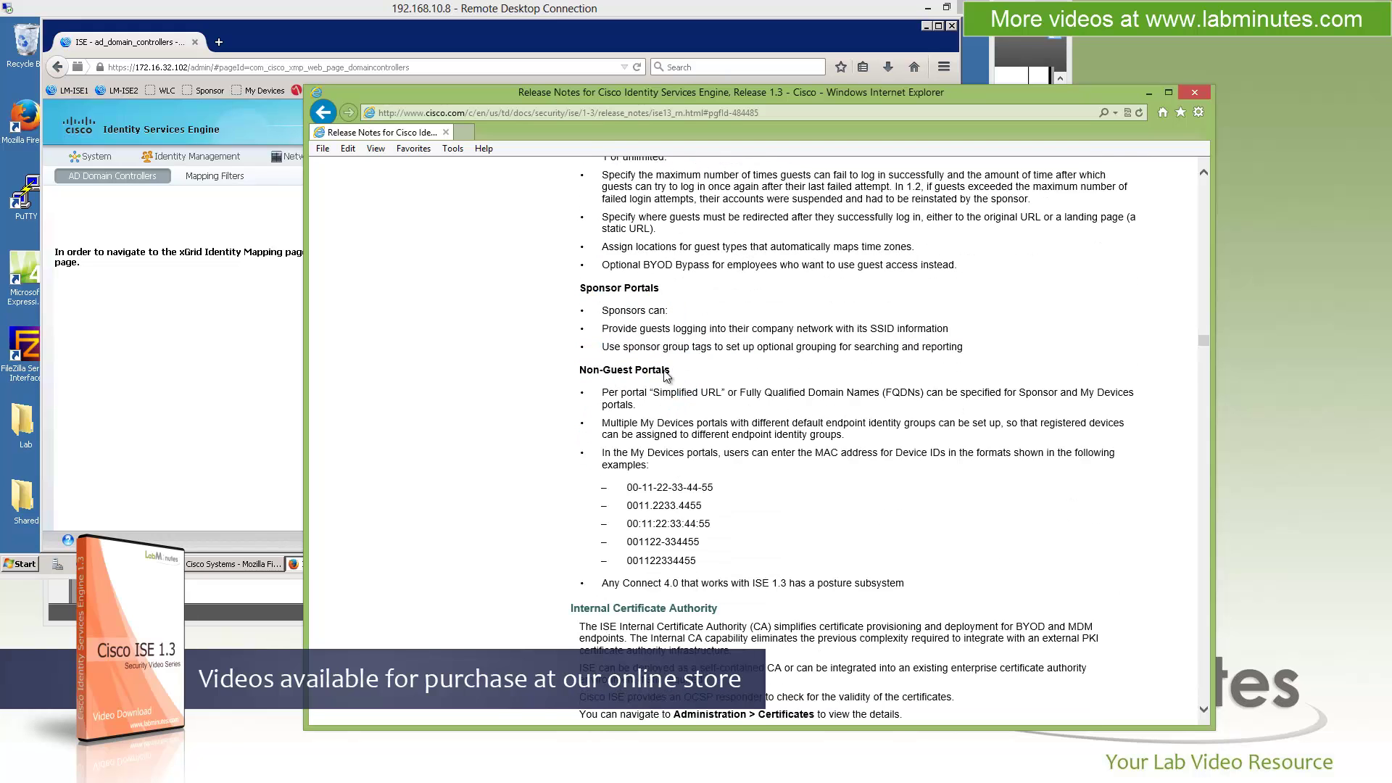
triple_click(585, 373)
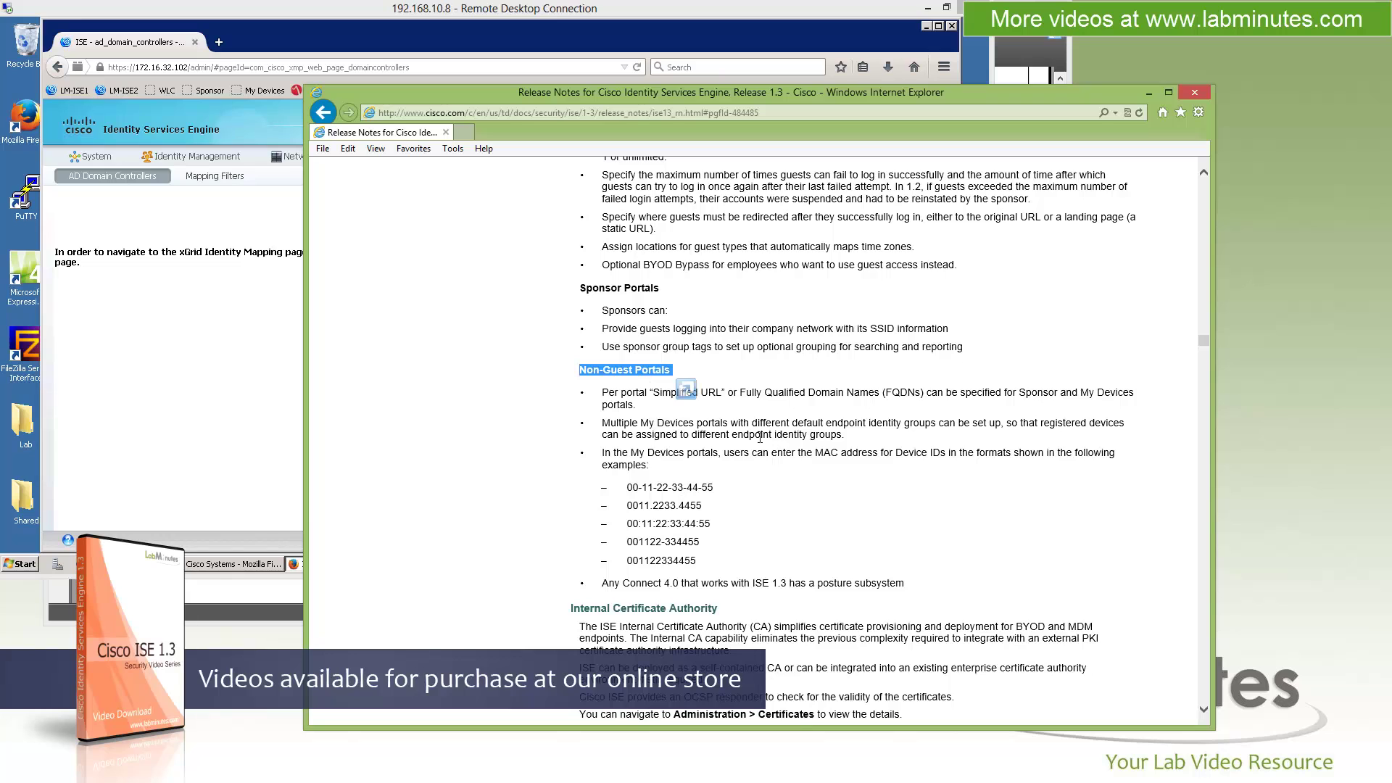
scroll(722, 406, down, 8)
drag(572, 268, 695, 269)
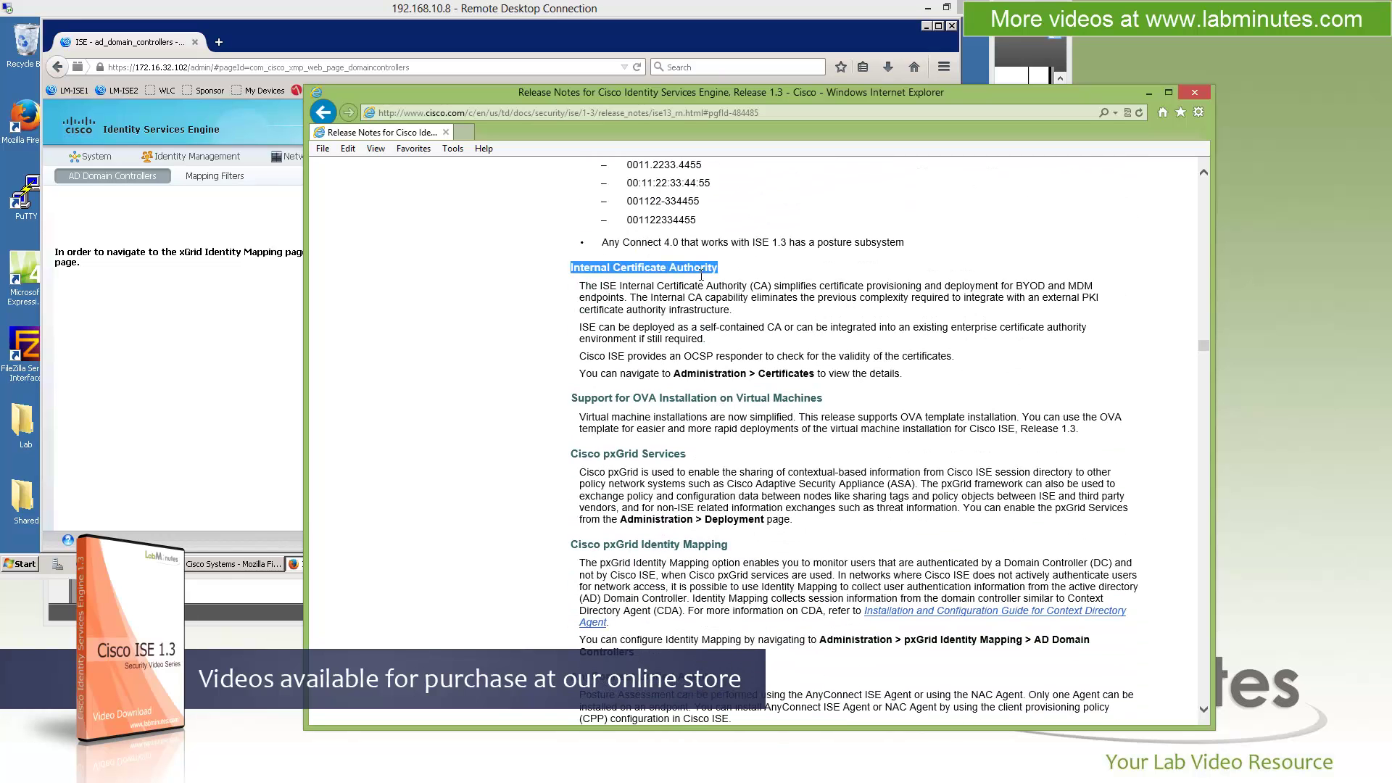
drag(573, 398, 772, 400)
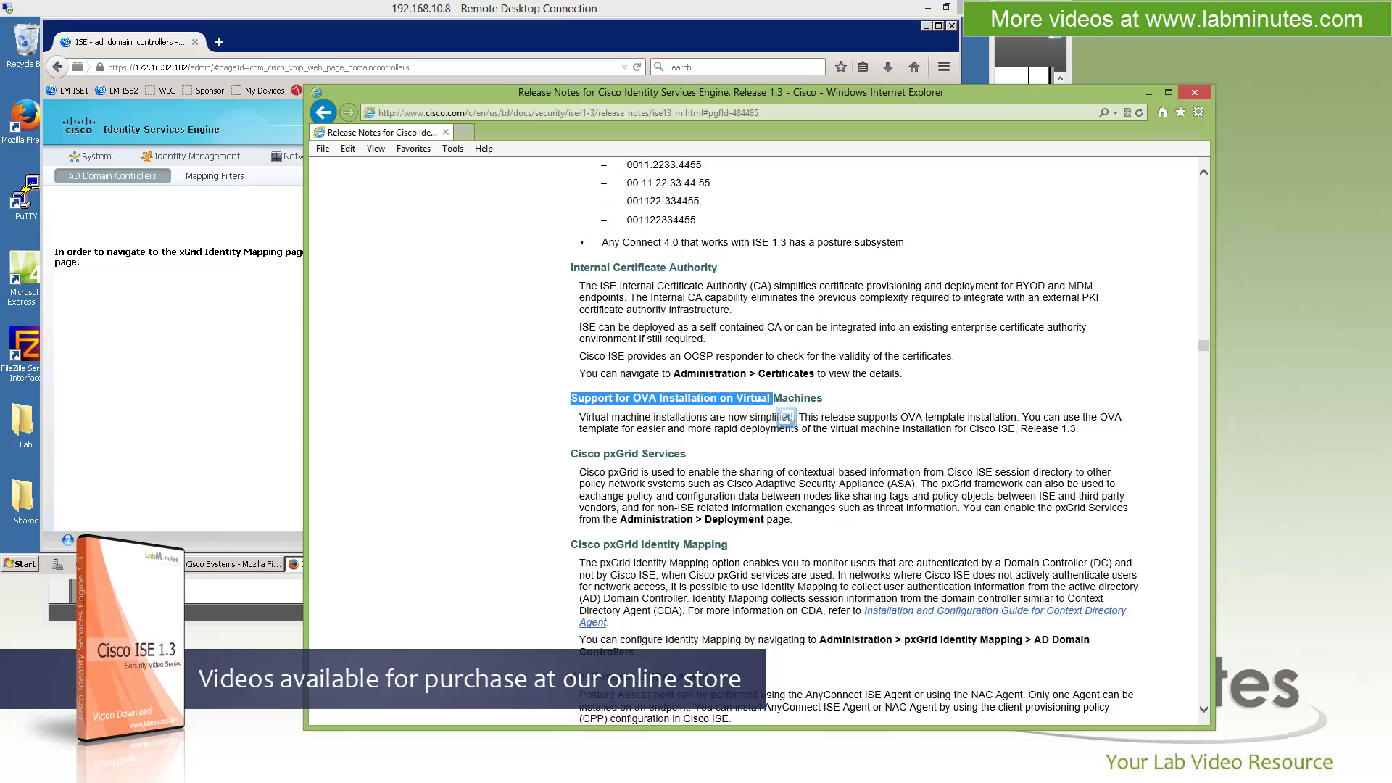
drag(653, 417, 892, 425)
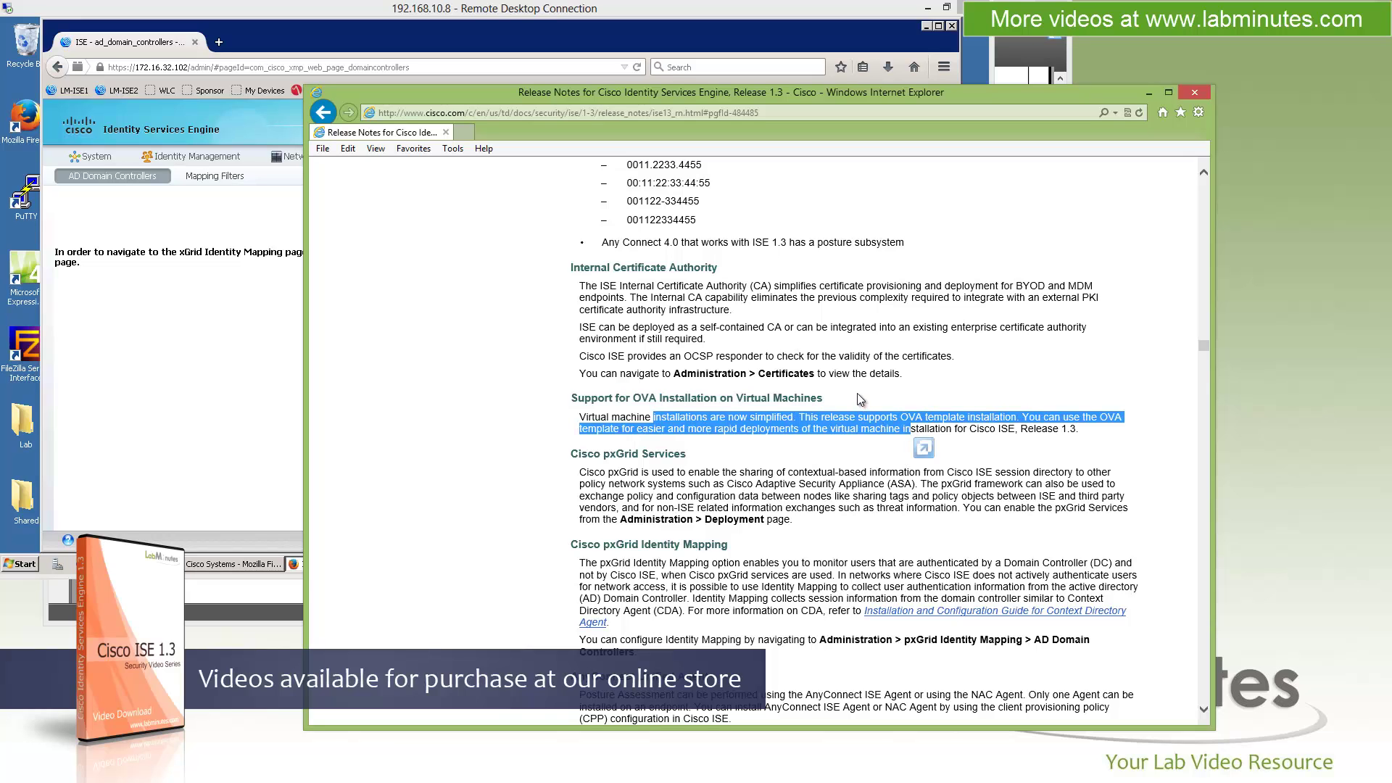
Highlight the pxGrid Services, pxGrid Identity Mapping and AnyConnect Unified Agent headings.
scroll(860, 392, down, 3)
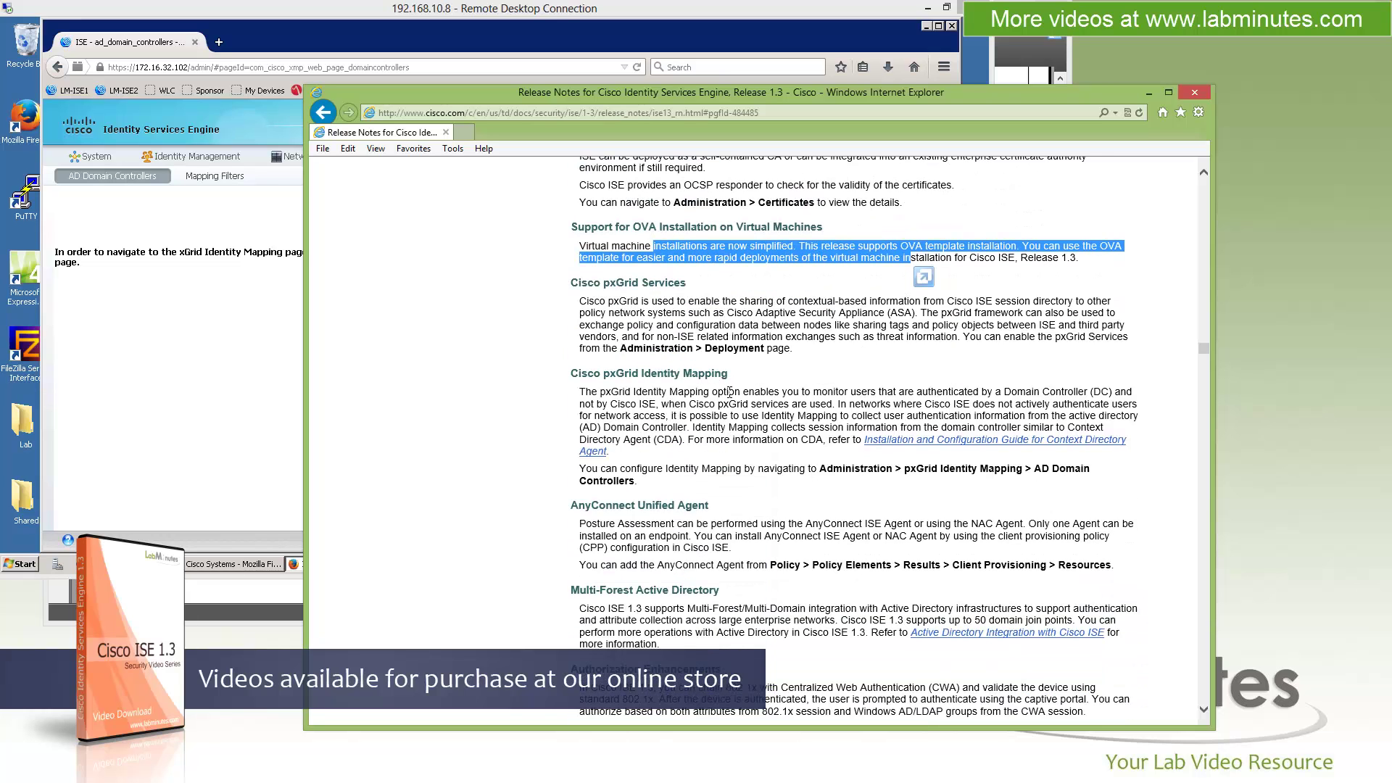
drag(571, 284, 686, 284)
drag(571, 374, 729, 374)
double_click(609, 469)
scroll(703, 450, down, 3)
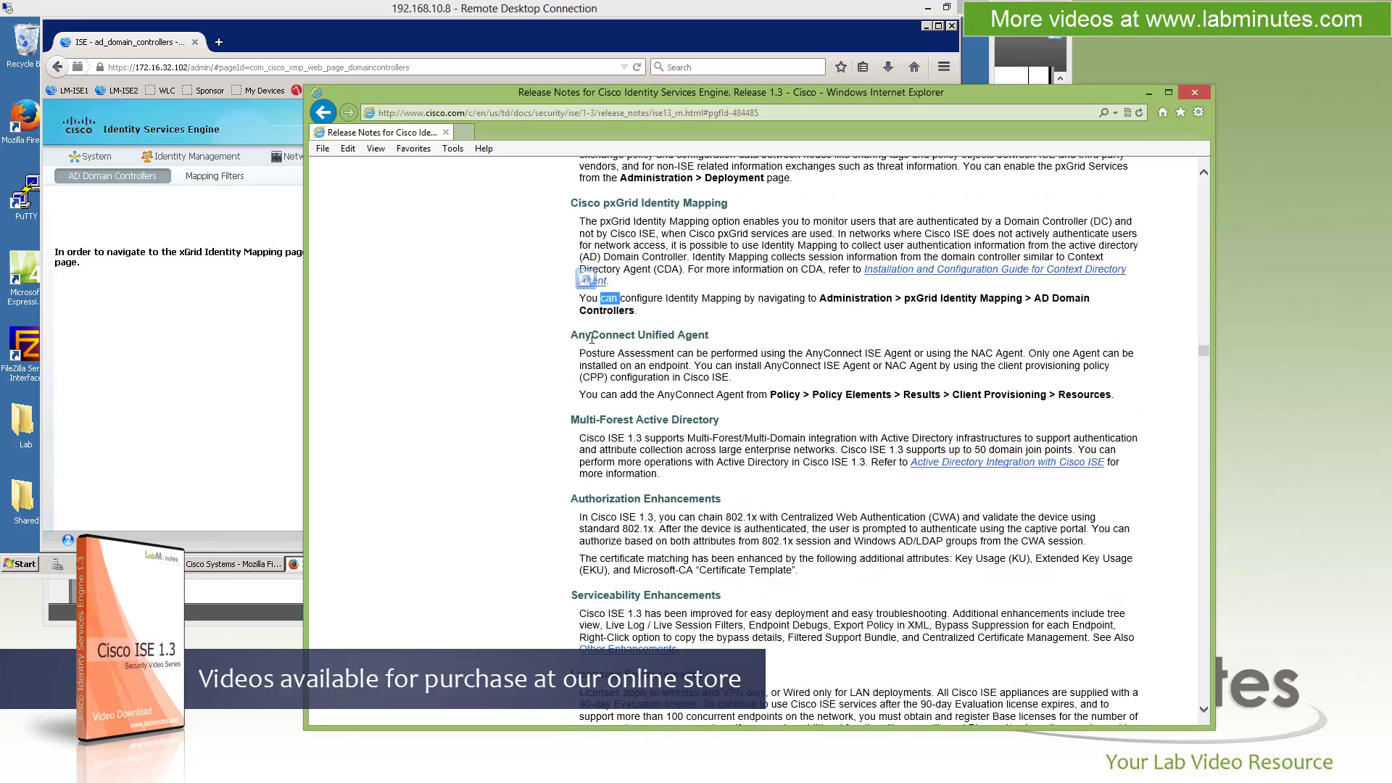
drag(571, 336, 709, 338)
drag(571, 421, 719, 422)
Read Authorization Enhancements and Centralized Web Authentication, continuing to the License Packages table.
scroll(699, 423, down, 3)
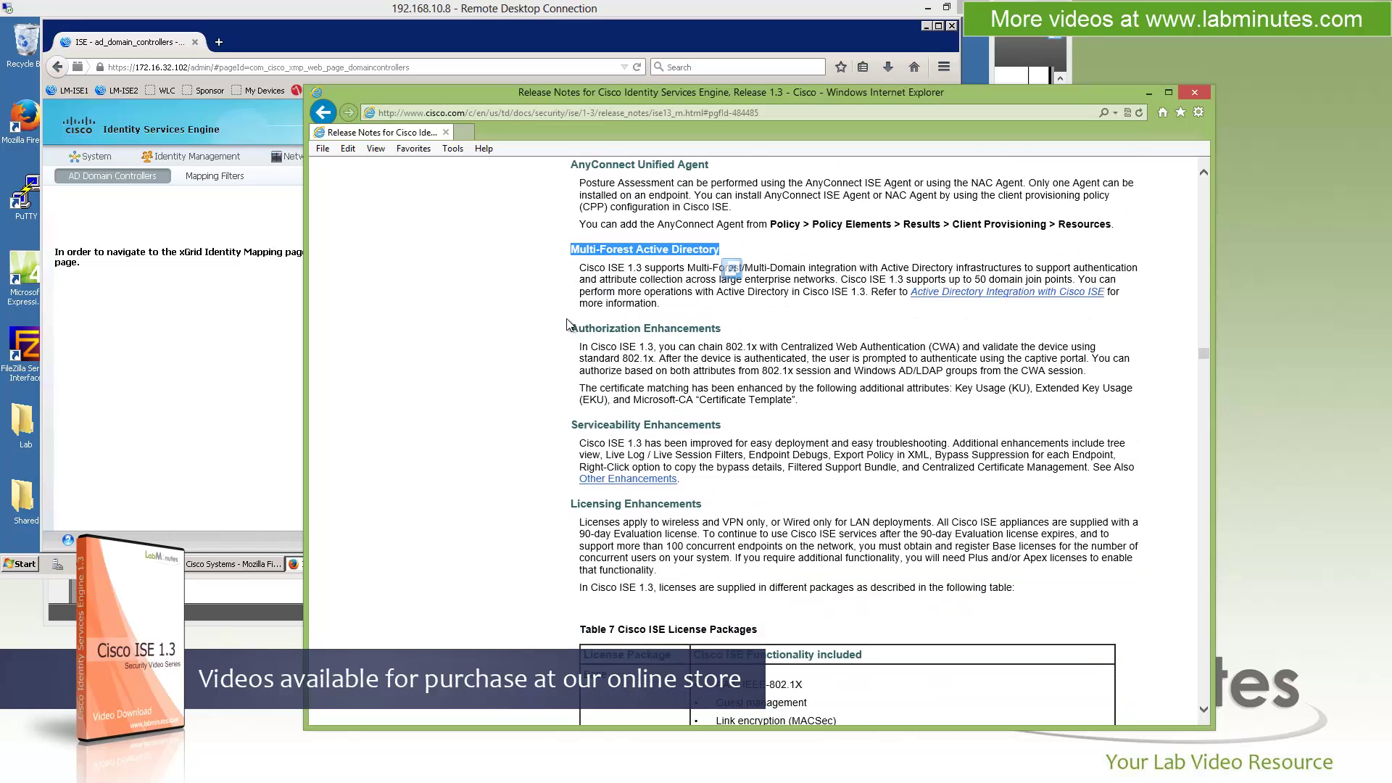
click(616, 332)
drag(571, 330, 722, 334)
click(758, 352)
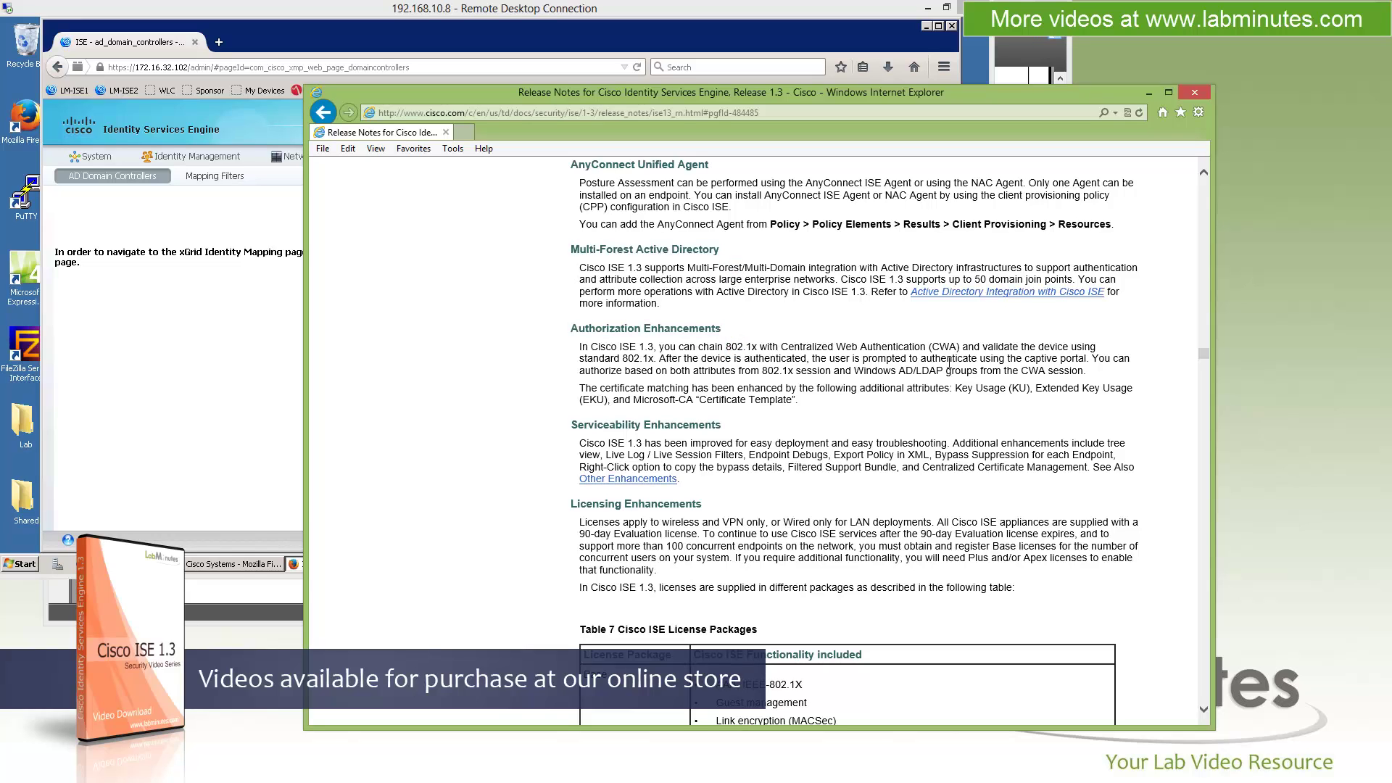
drag(780, 348, 978, 371)
scroll(790, 322, down, 3)
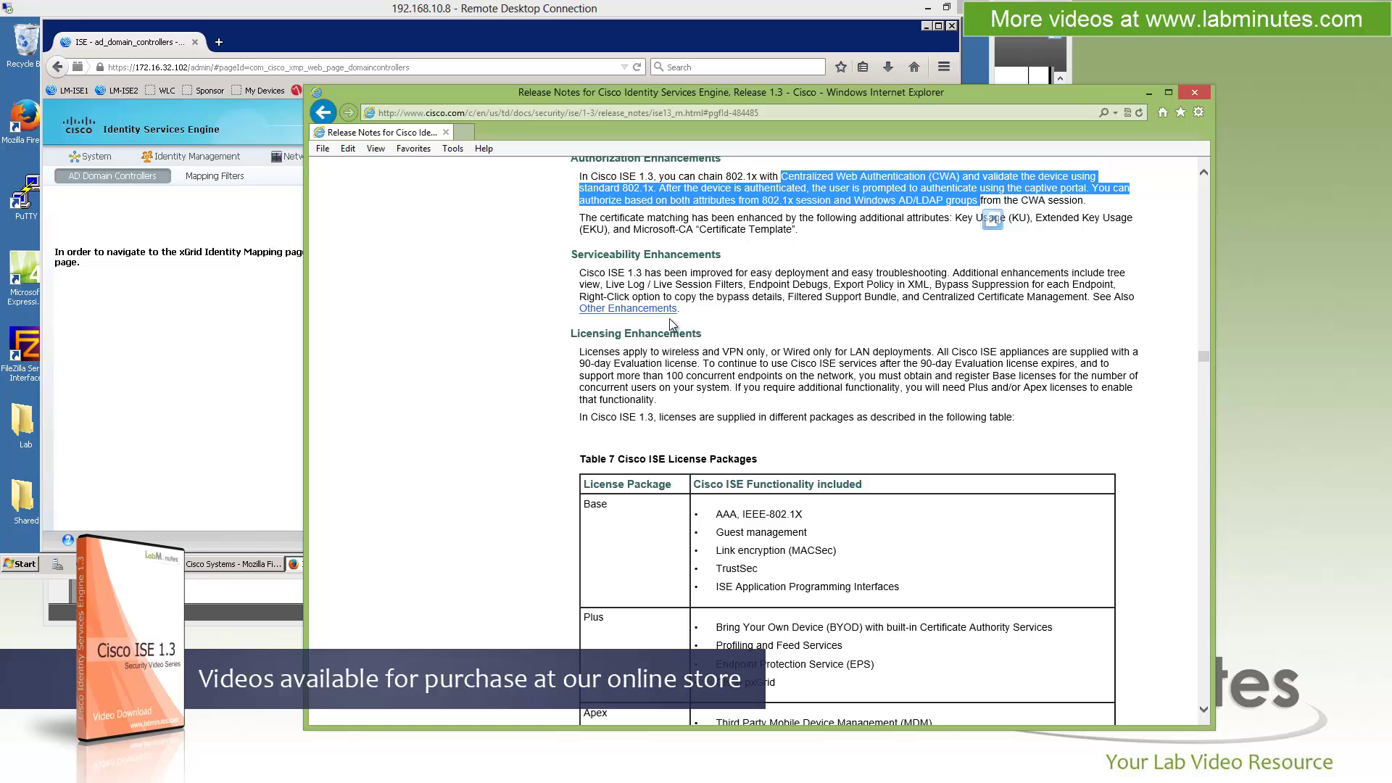
click(670, 341)
drag(671, 340, 730, 390)
Highlight the Mobility and Mobility Upgrade license packages, then read on through Log File Enhancements.
scroll(841, 369, down, 3)
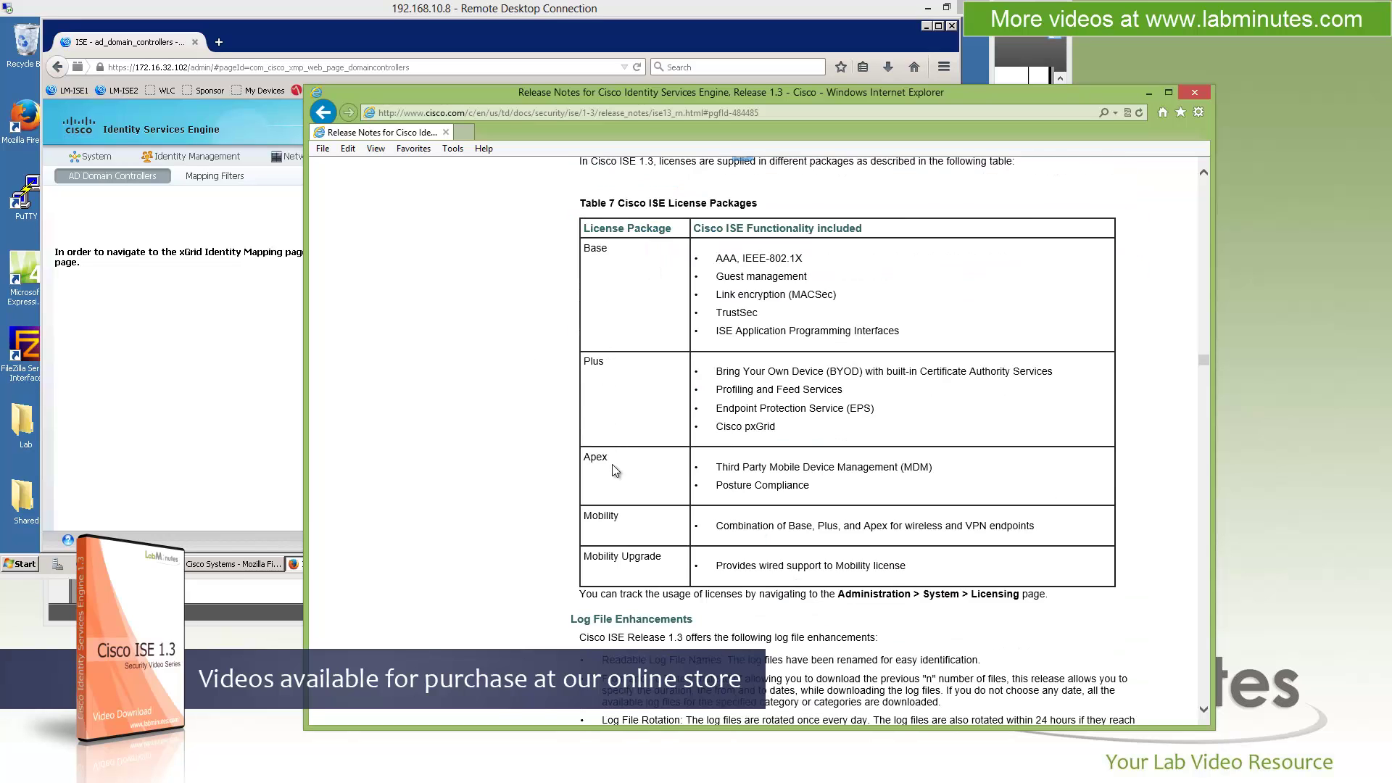
double_click(616, 518)
triple_click(621, 558)
scroll(768, 412, down, 5)
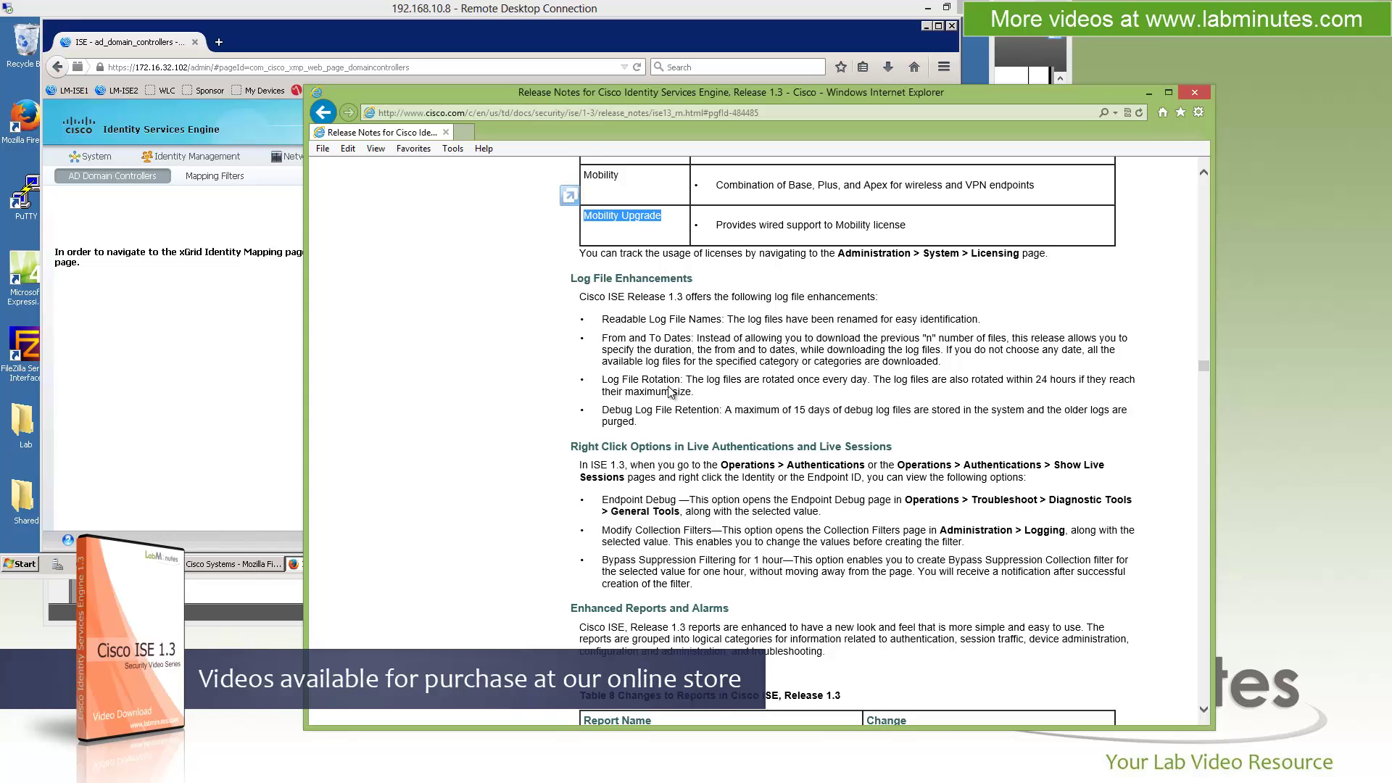
drag(610, 378, 713, 398)
scroll(714, 398, down, 3)
drag(971, 295, 795, 296)
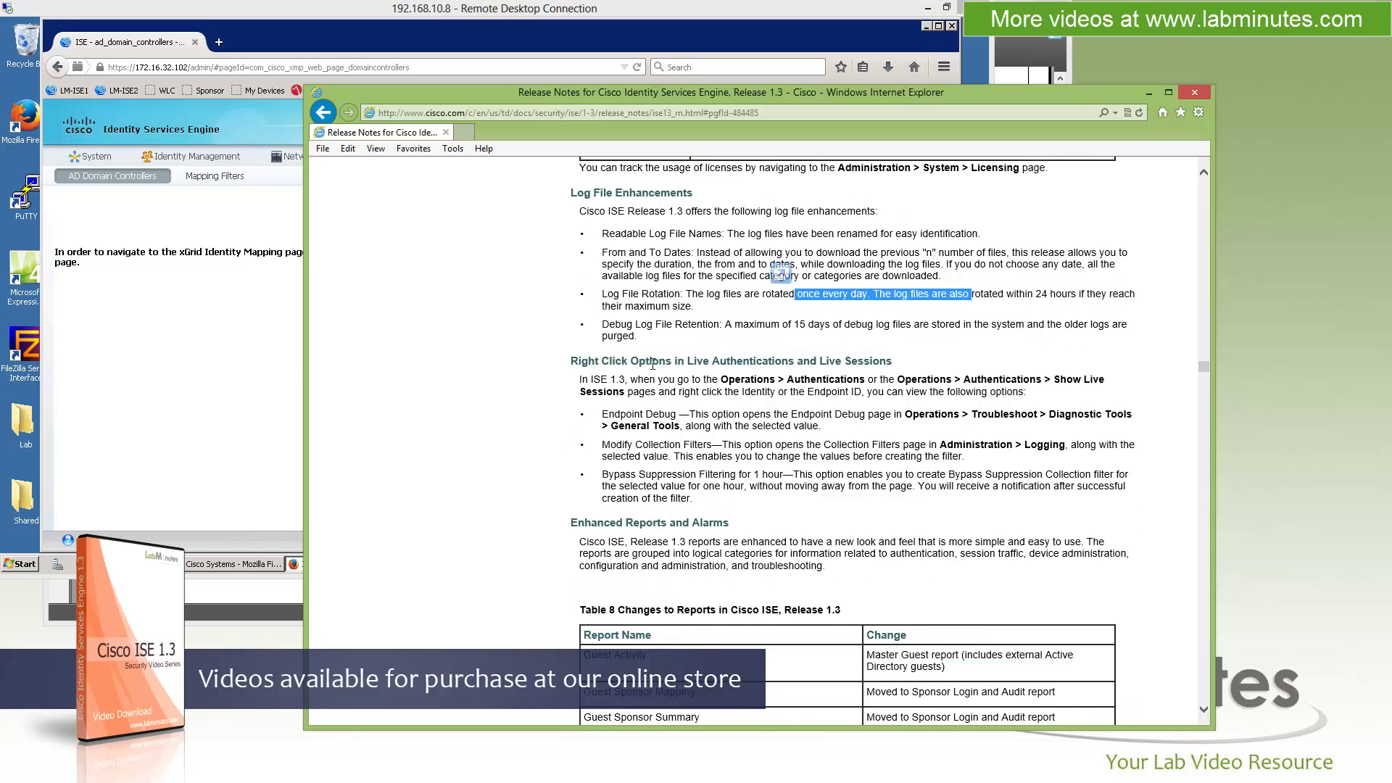
Highlight Right Click Options items like Endpoint Debug and Modify Collection Filters, reaching the added reports.
drag(571, 361, 752, 365)
scroll(753, 365, down, 1)
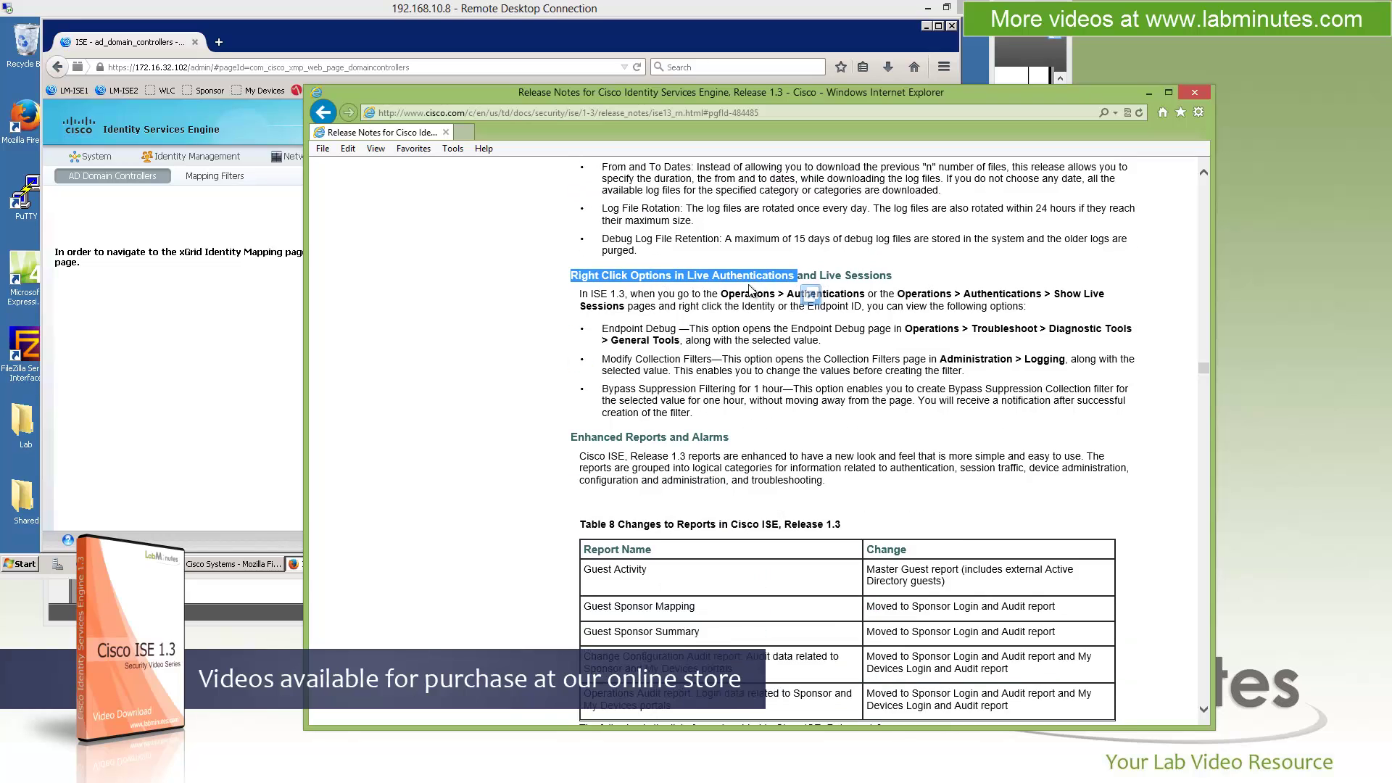
click(681, 324)
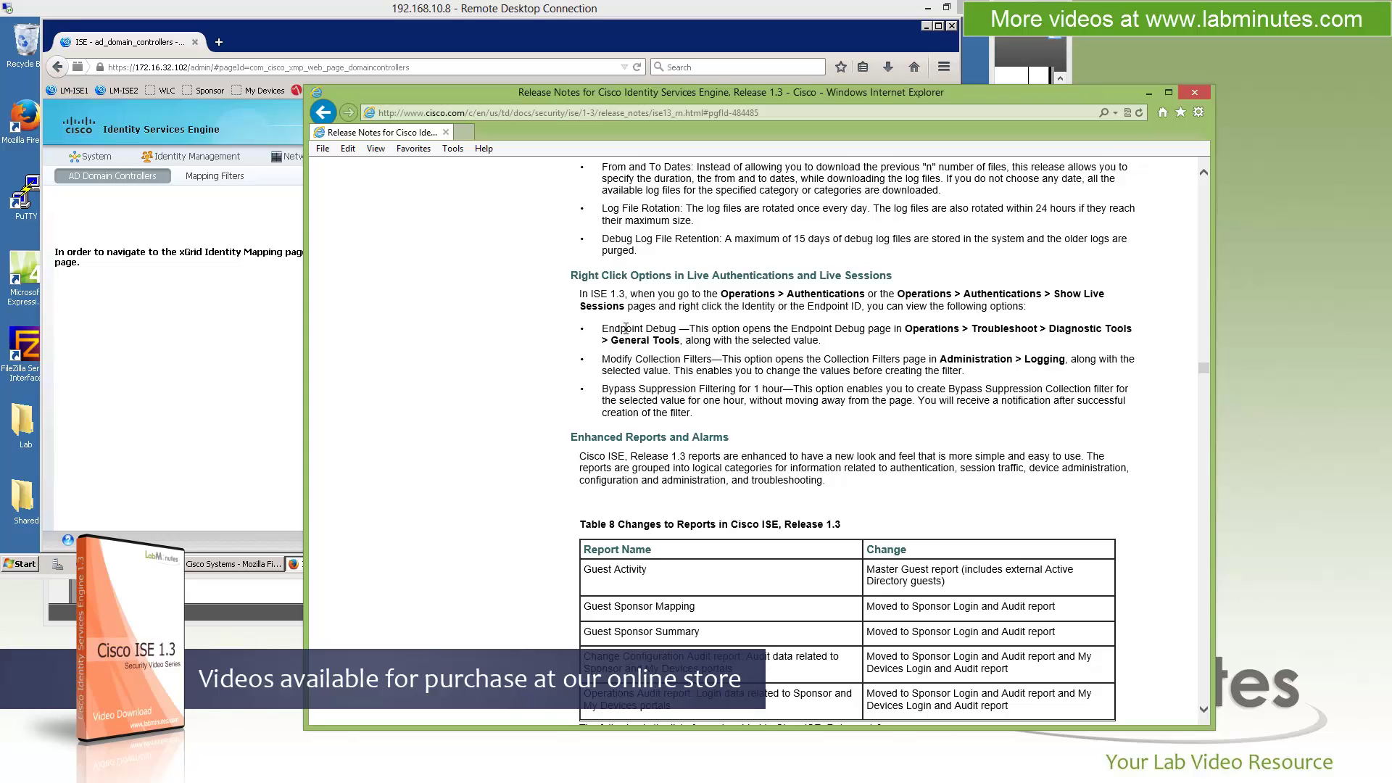
drag(601, 328, 712, 330)
drag(602, 359, 711, 361)
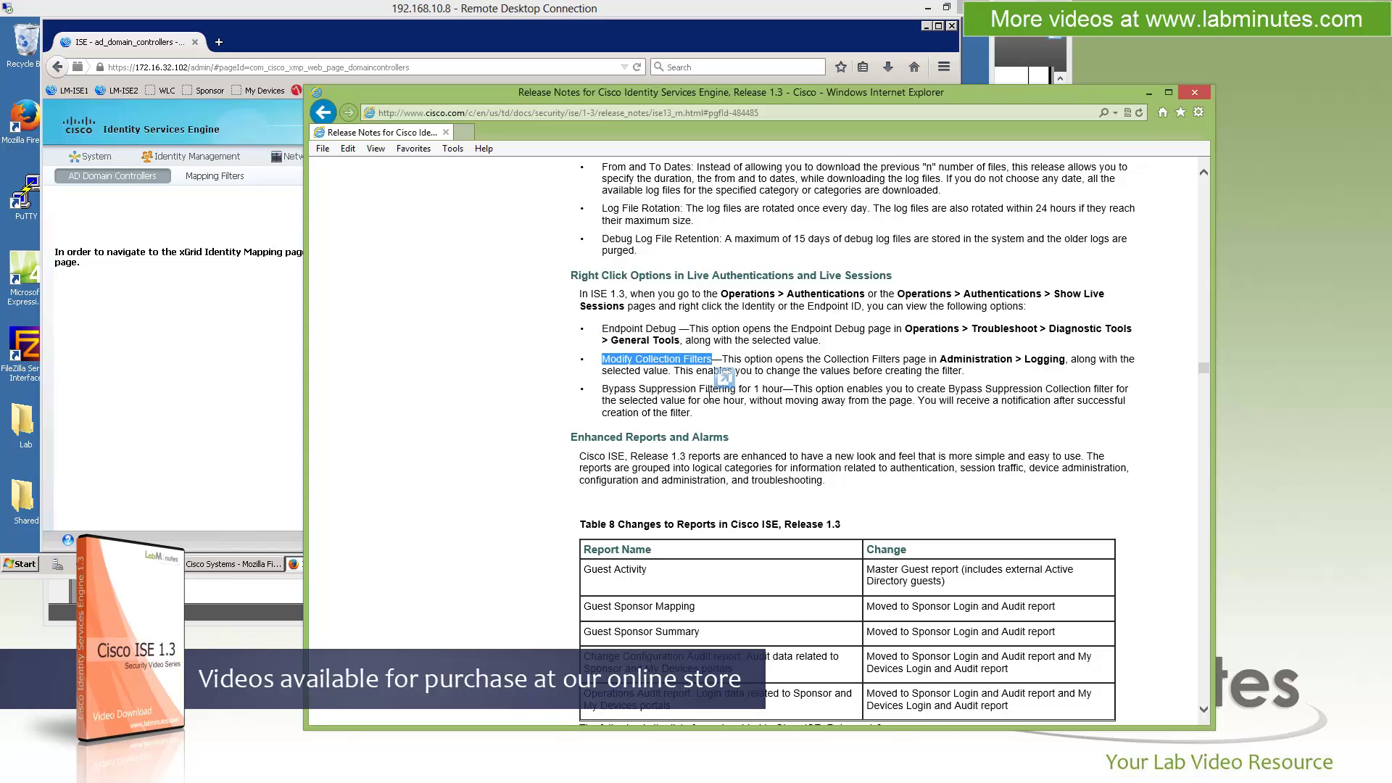
drag(604, 389, 739, 390)
scroll(740, 390, down, 2)
drag(804, 286, 639, 304)
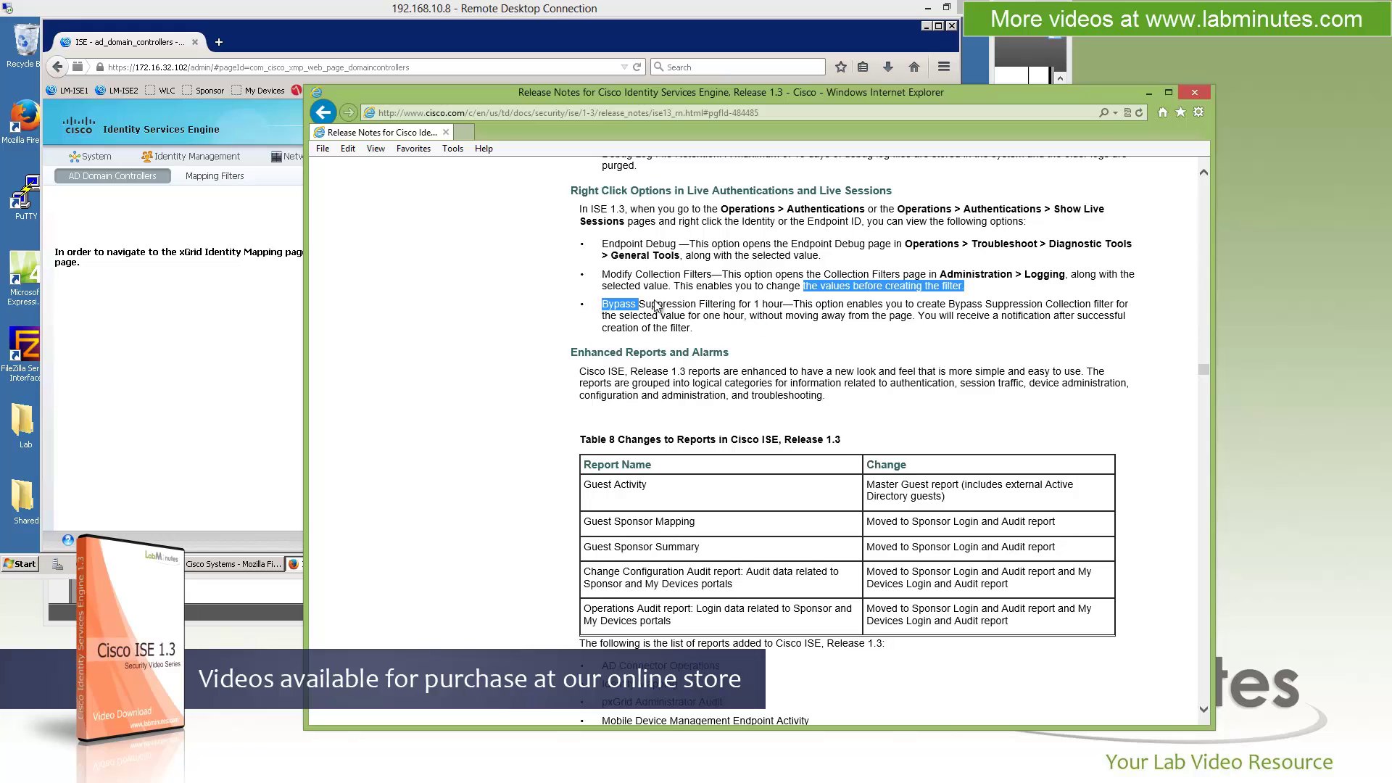
scroll(747, 306, down, 2)
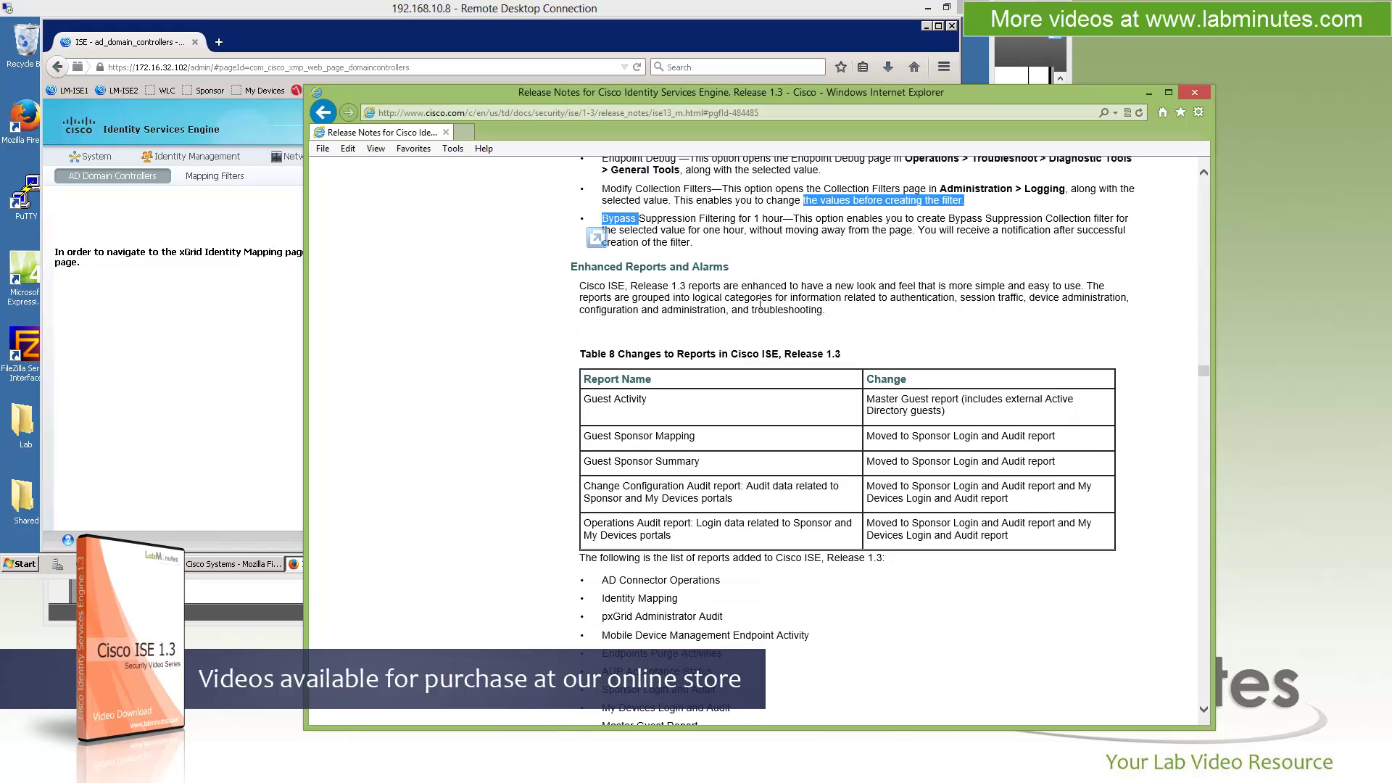
Highlight the Enhanced Reports and Alarms paragraph and the advice on separate guest policies.
triple_click(651, 290)
scroll(796, 346, down, 6)
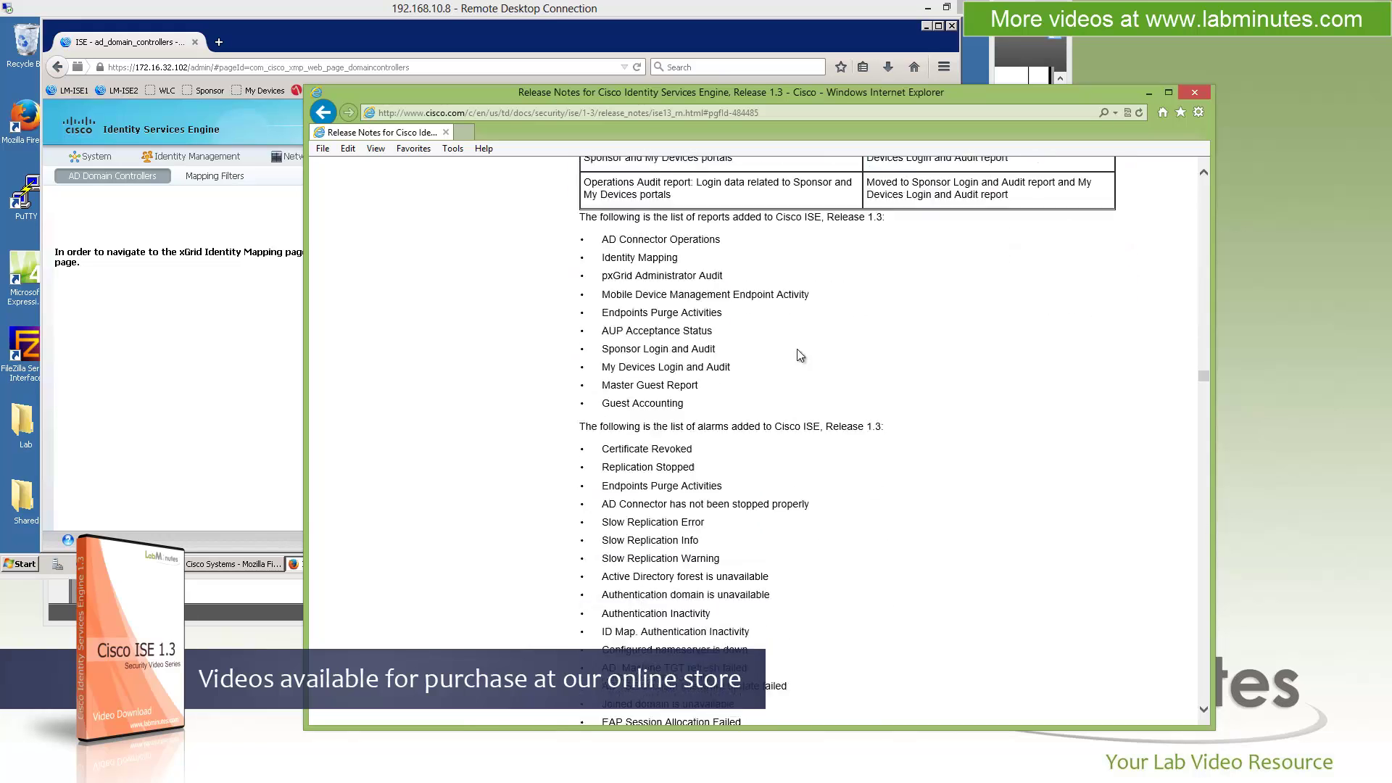
scroll(797, 347, down, 8)
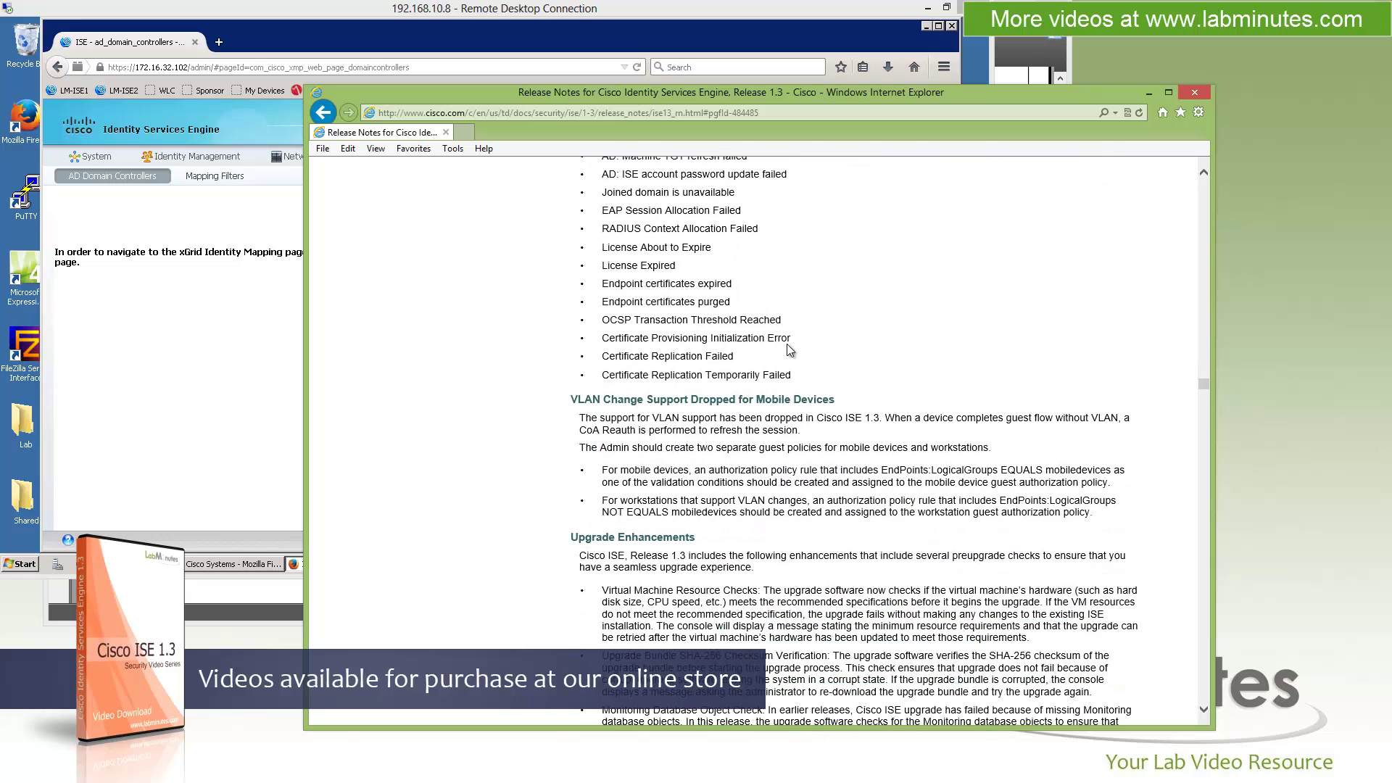
scroll(760, 389, down, 2)
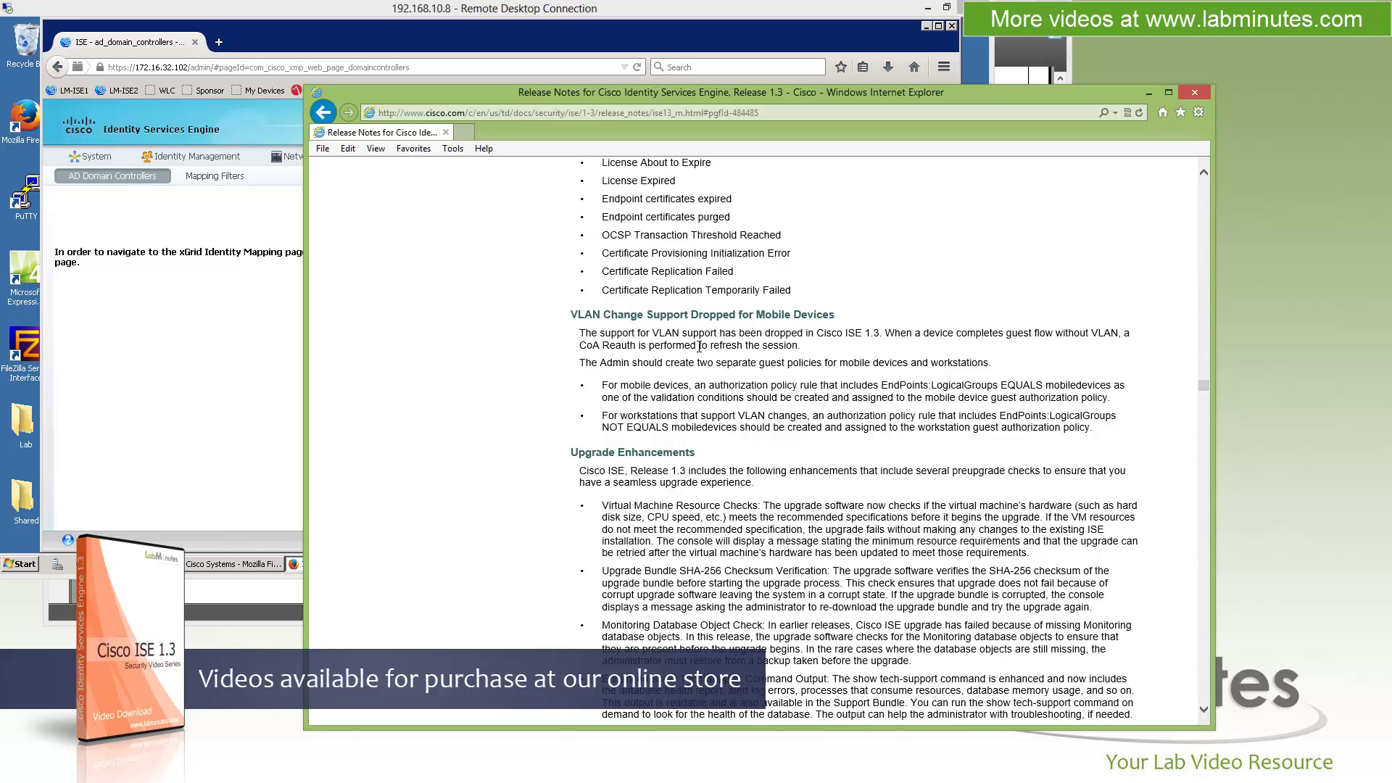
drag(632, 362, 824, 427)
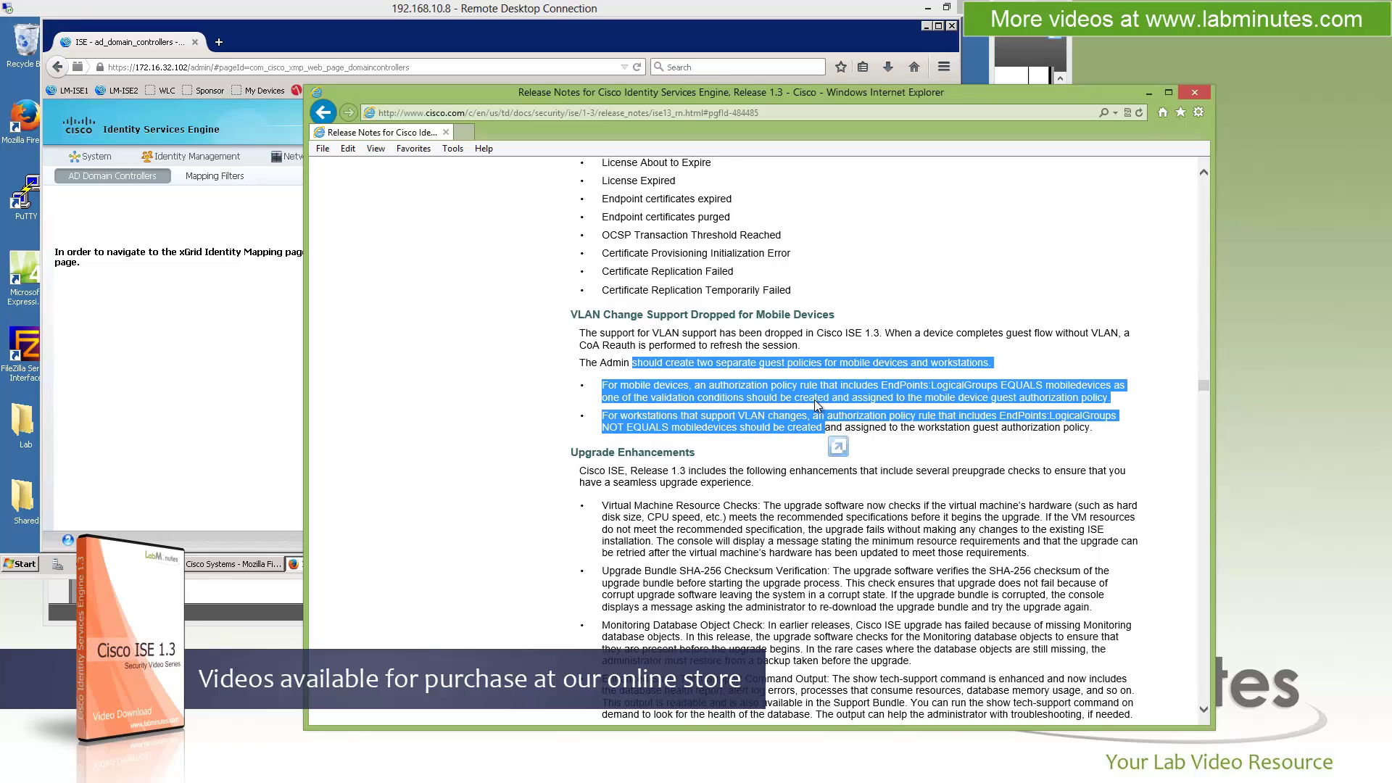
Highlight Upgrade Enhancements items, including Virtual Machine Resource Checks and SHA-256 checksum verification.
scroll(820, 415, down, 3)
drag(569, 283, 701, 293)
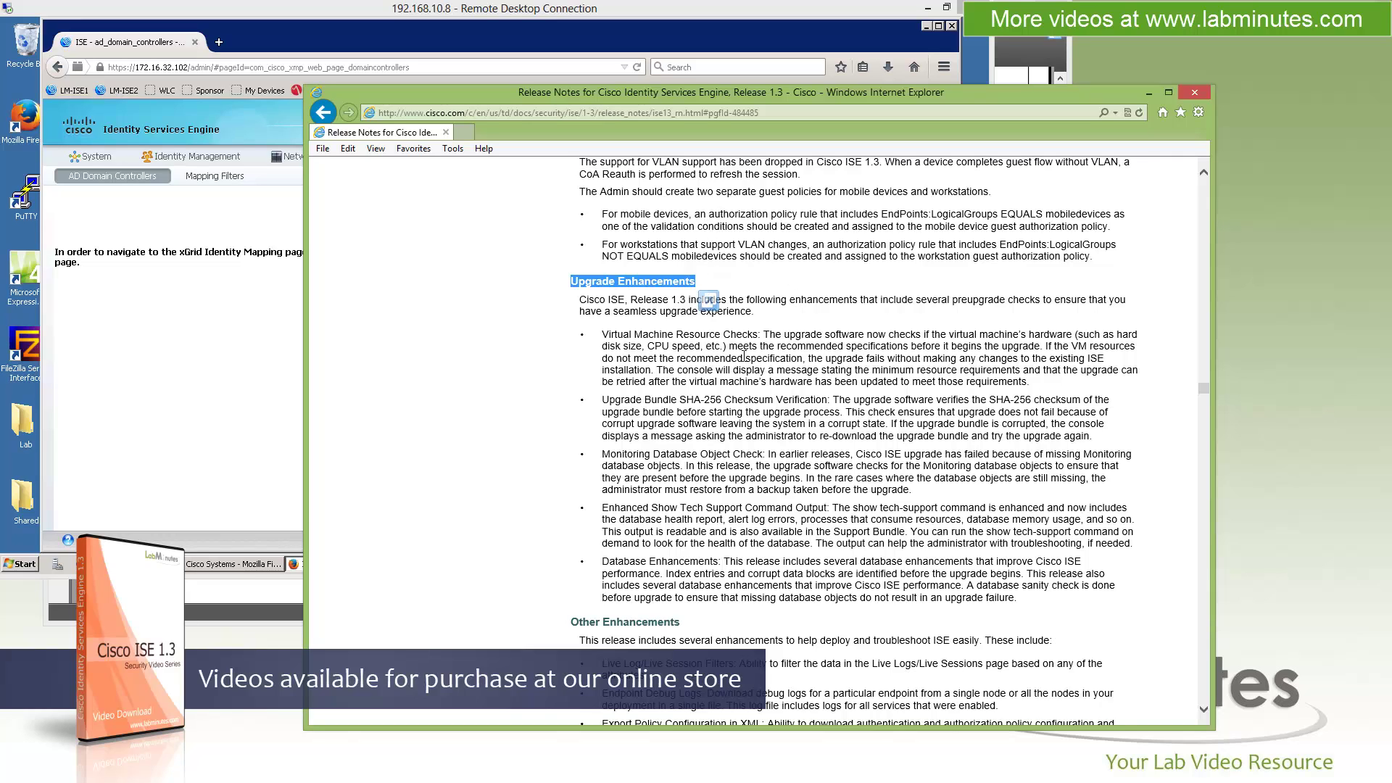
drag(602, 336, 758, 339)
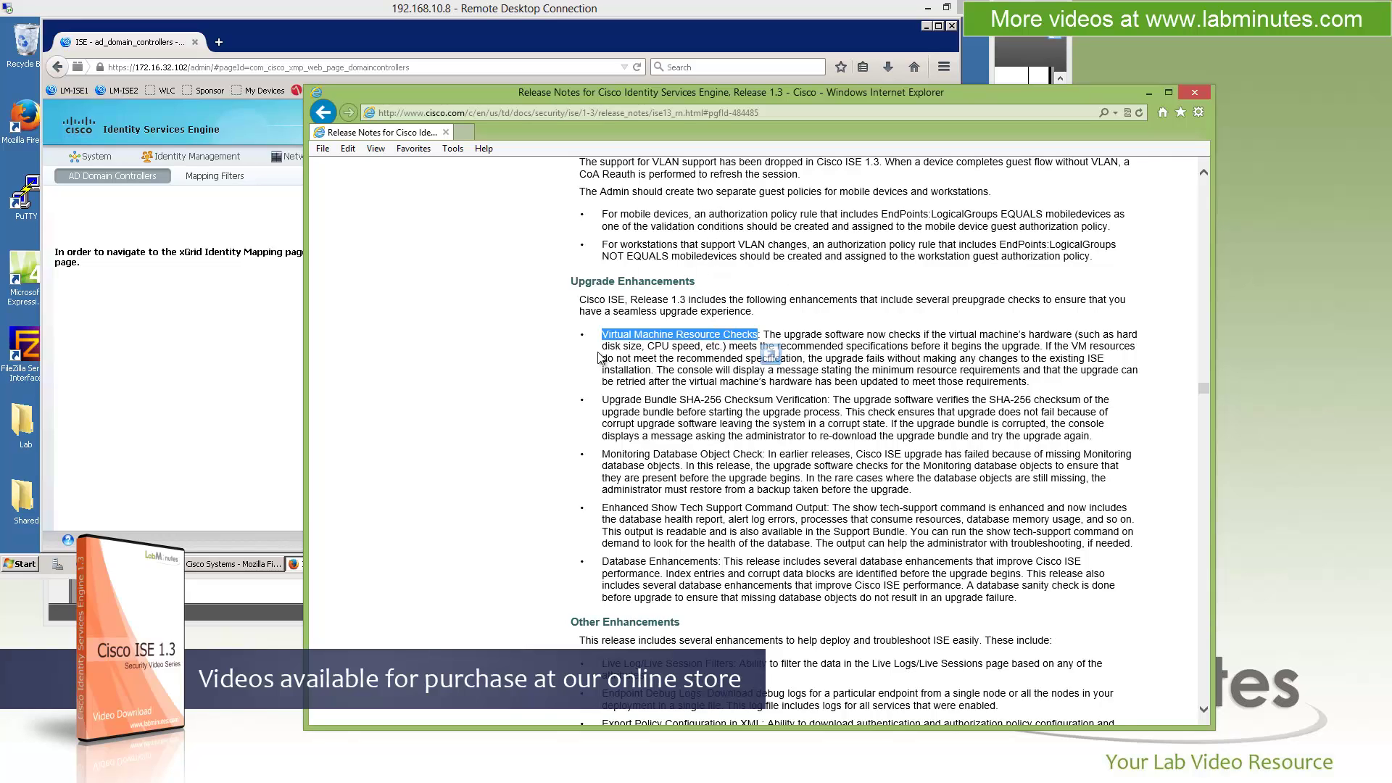
drag(644, 400, 828, 401)
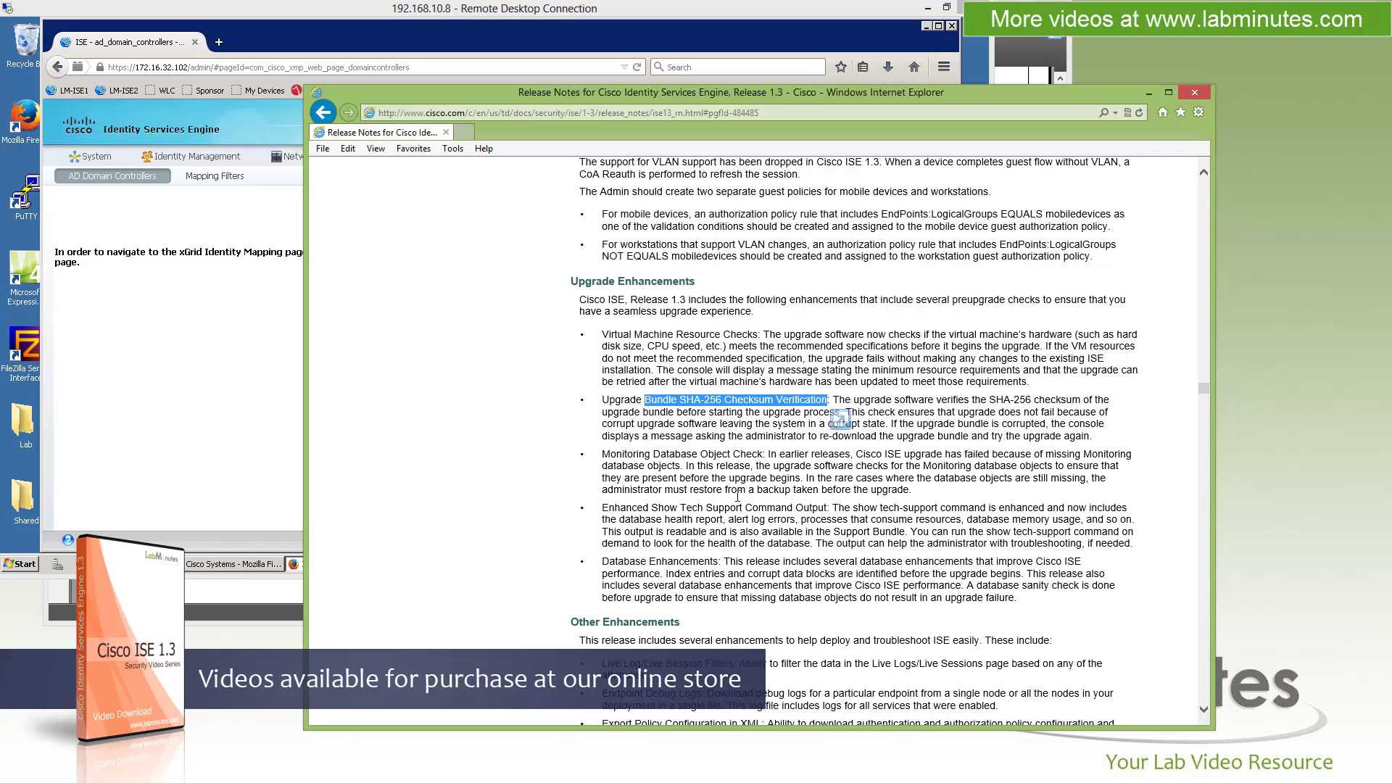
drag(643, 457, 762, 455)
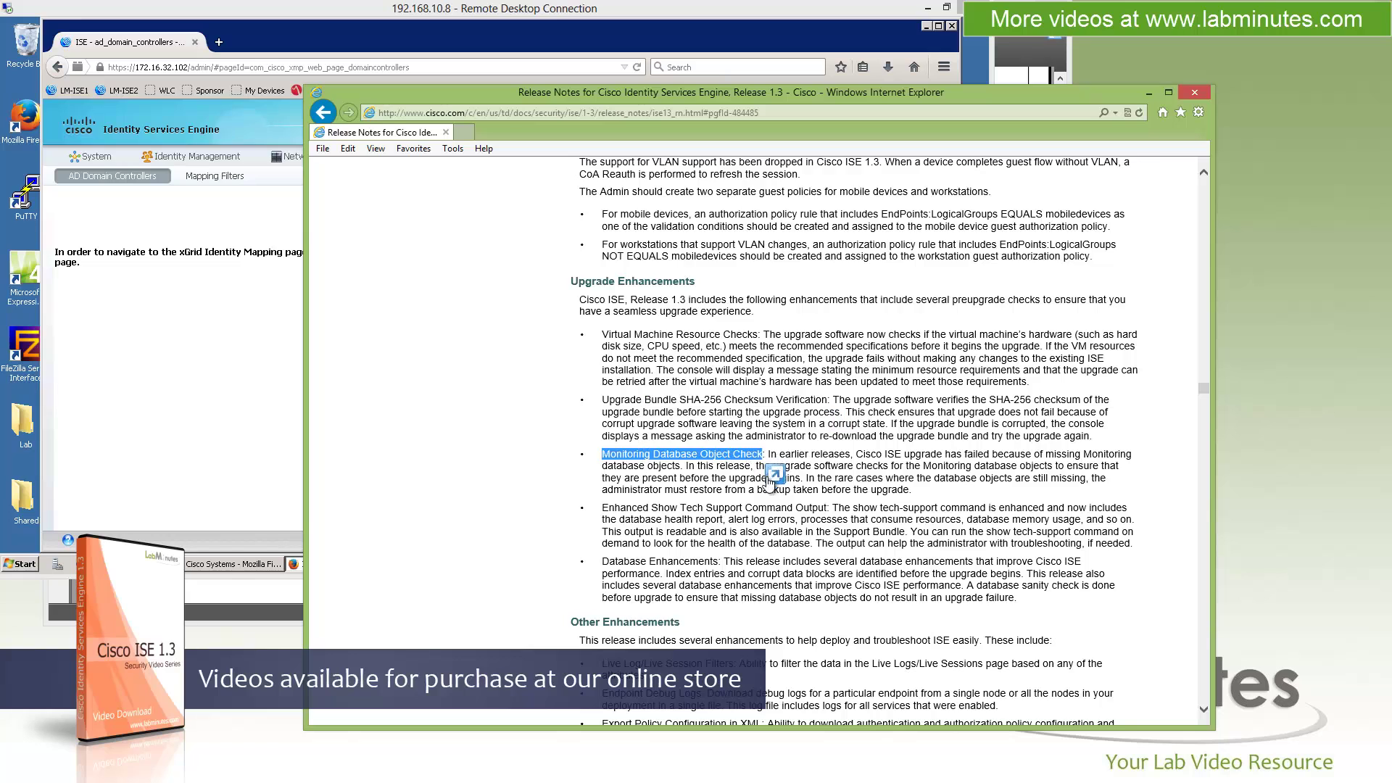
scroll(693, 471, down, 2)
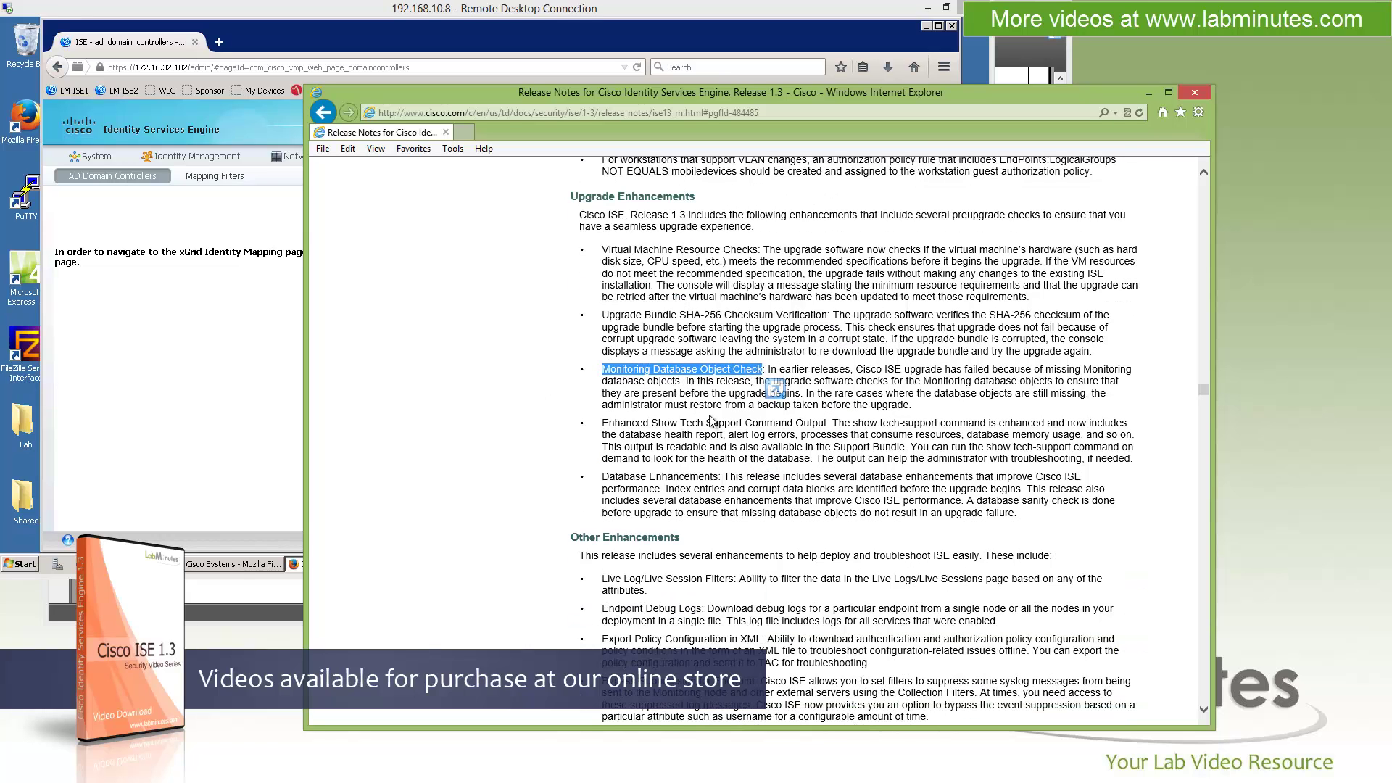
drag(602, 476, 718, 476)
Highlight the Endpoint Debug Logs and Export Policy Configuration in XML items.
scroll(737, 298, down, 3)
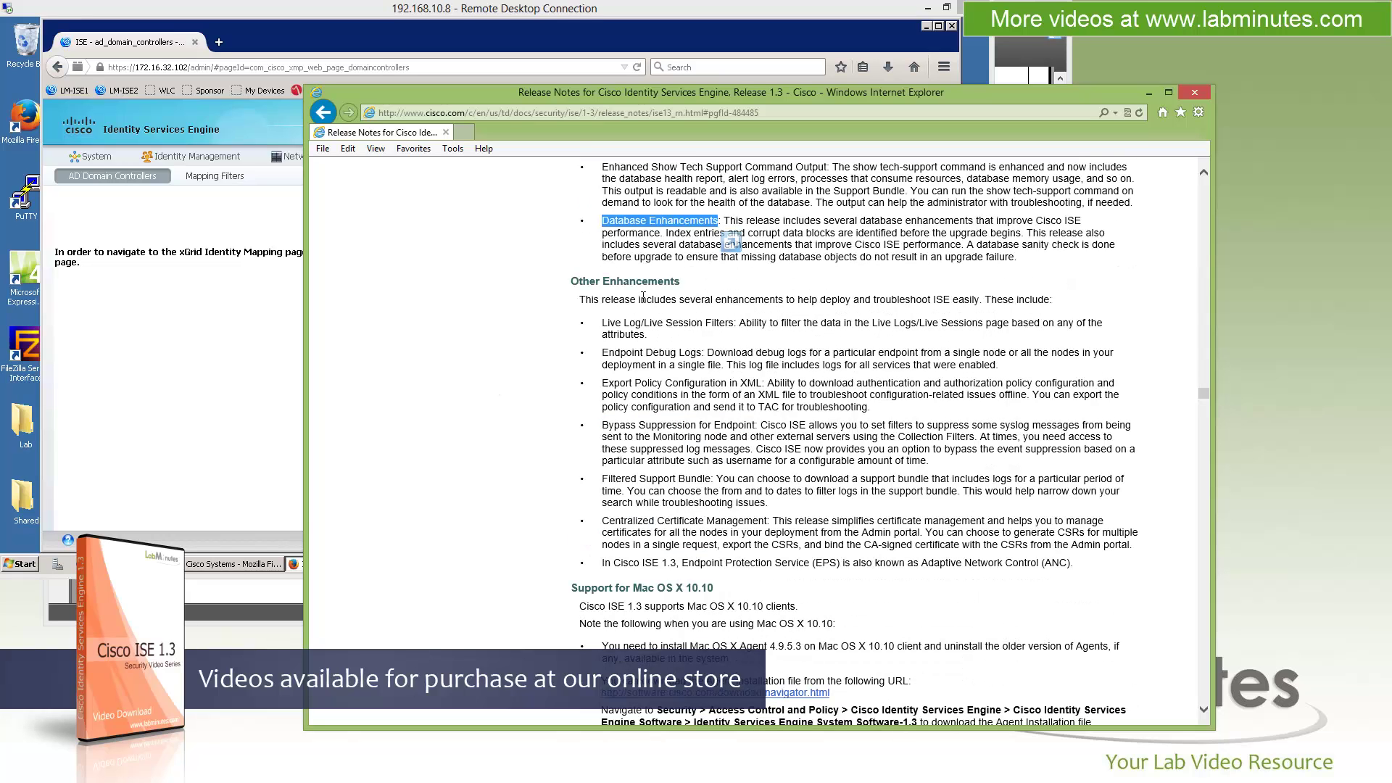
drag(602, 326, 701, 355)
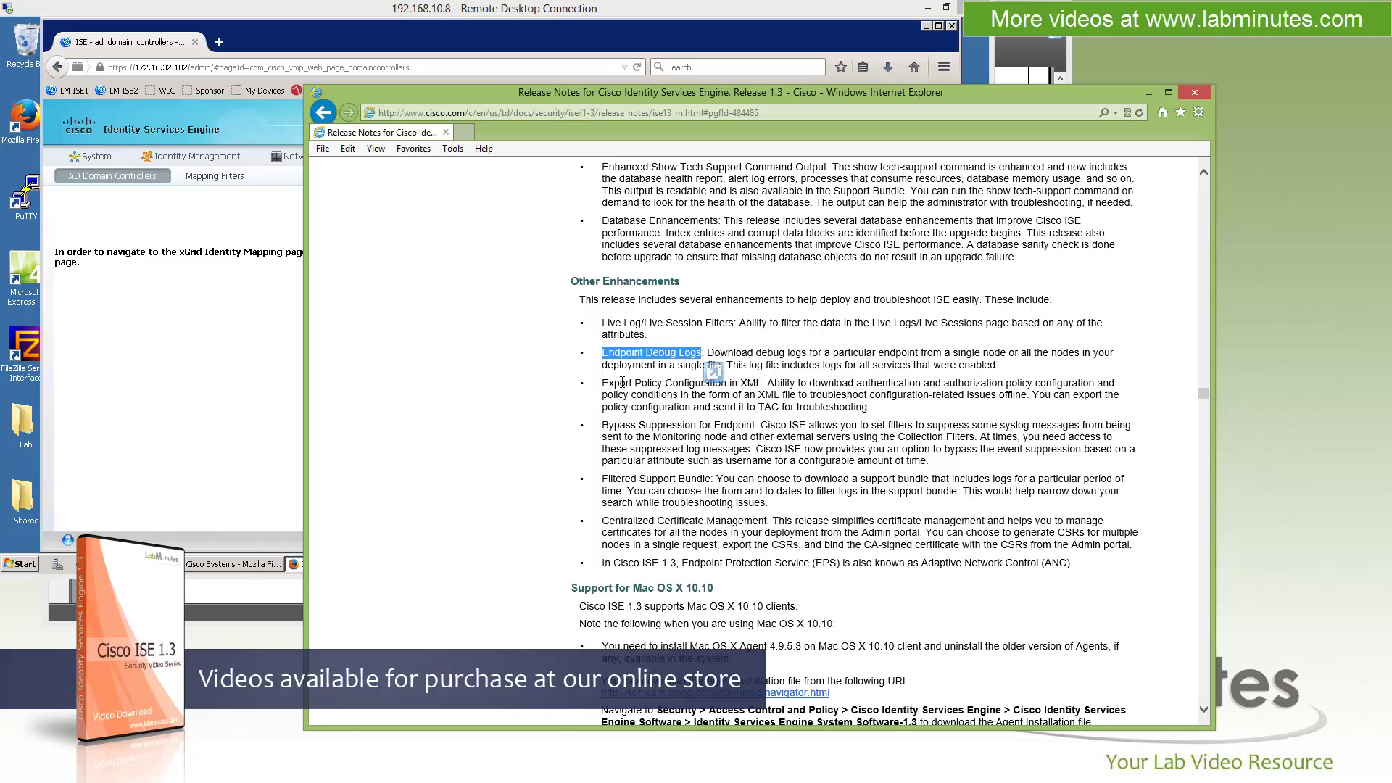
drag(602, 383, 762, 384)
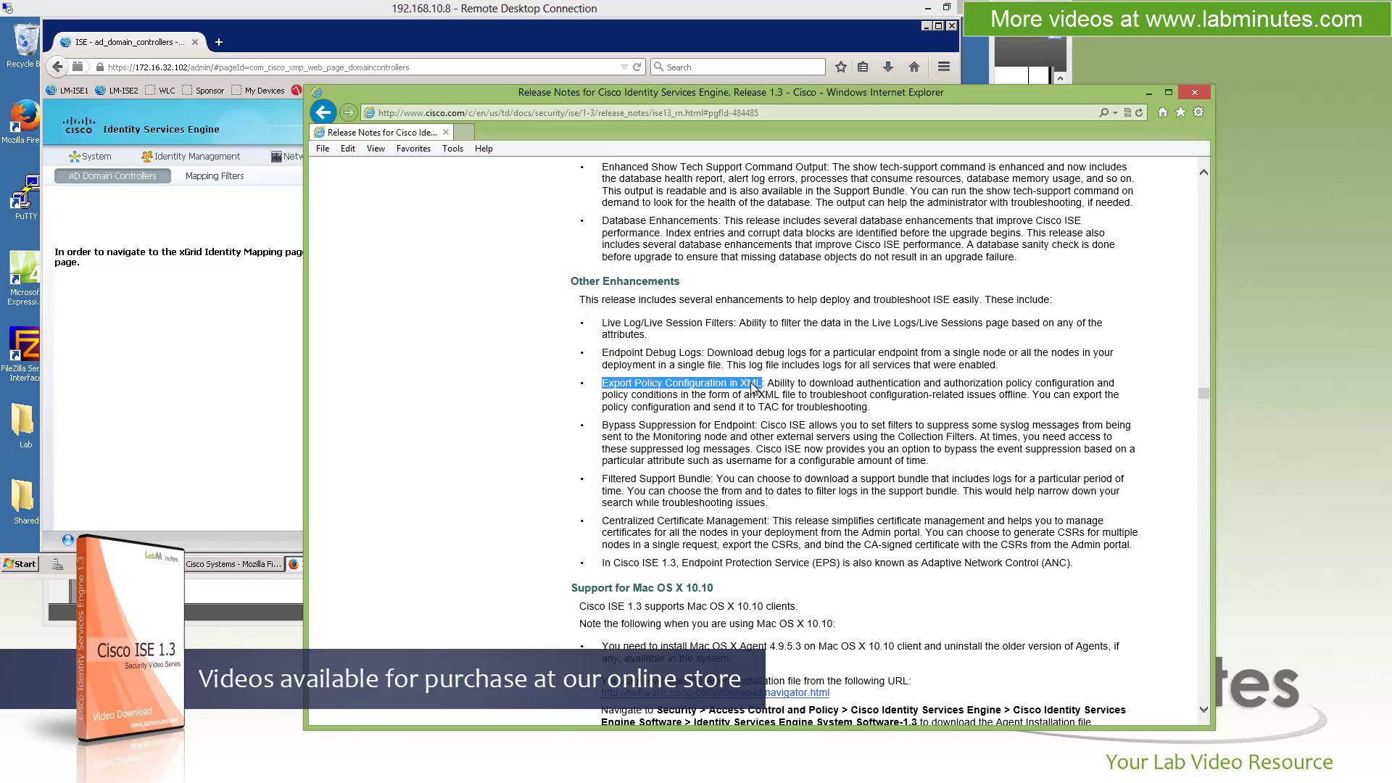
click(615, 429)
drag(603, 430, 755, 429)
Highlight Centralized Certificate Management and Adaptive Network Control, reading down to FIPS Support.
scroll(714, 413, down, 2)
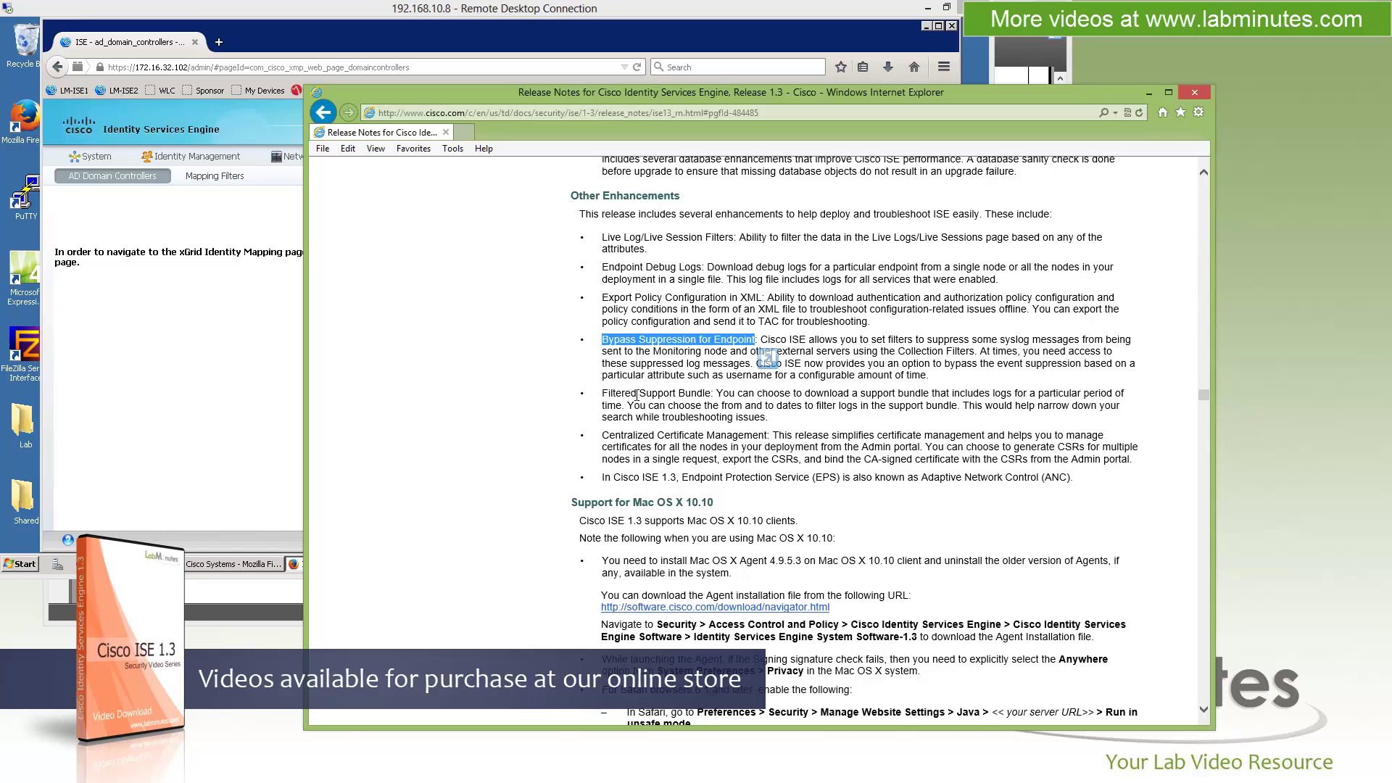
drag(602, 435, 767, 435)
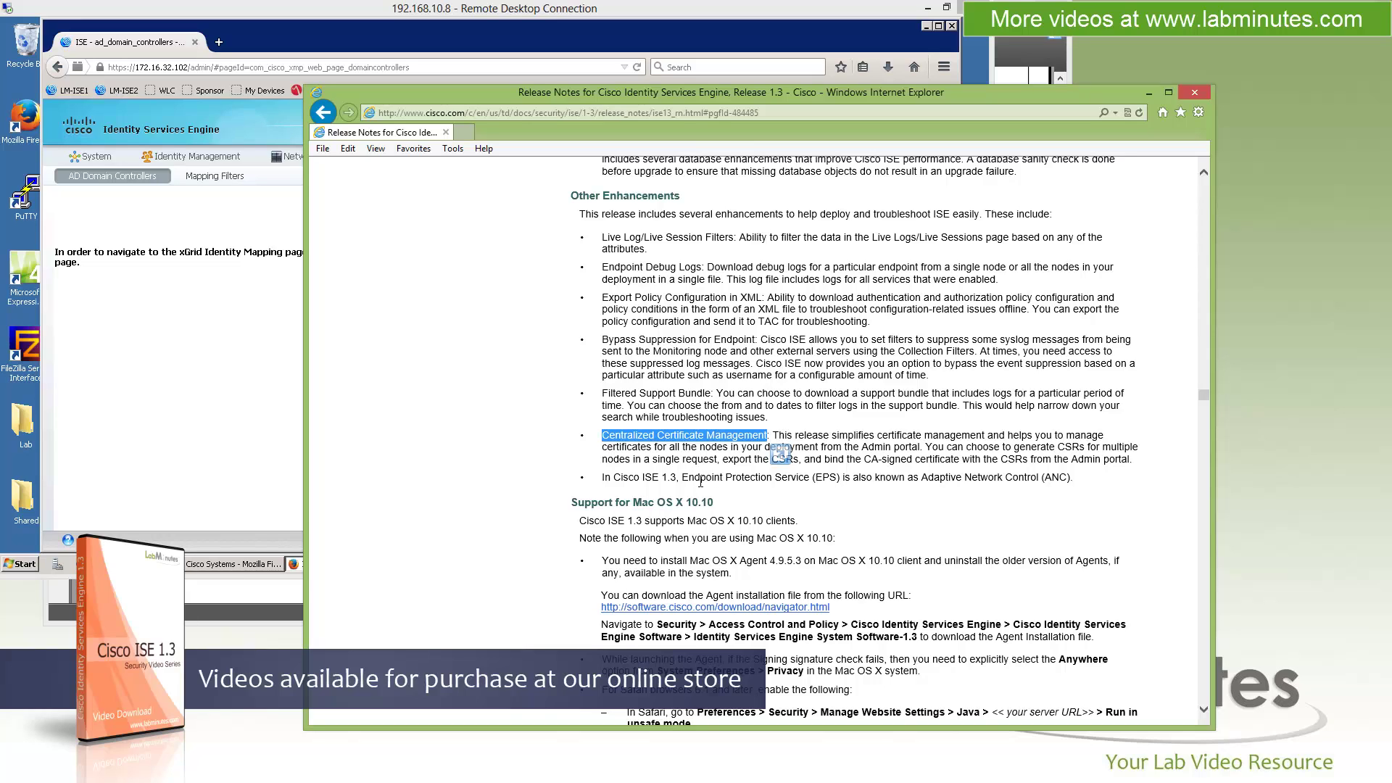
click(701, 481)
drag(921, 477, 1042, 477)
scroll(767, 386, down, 4)
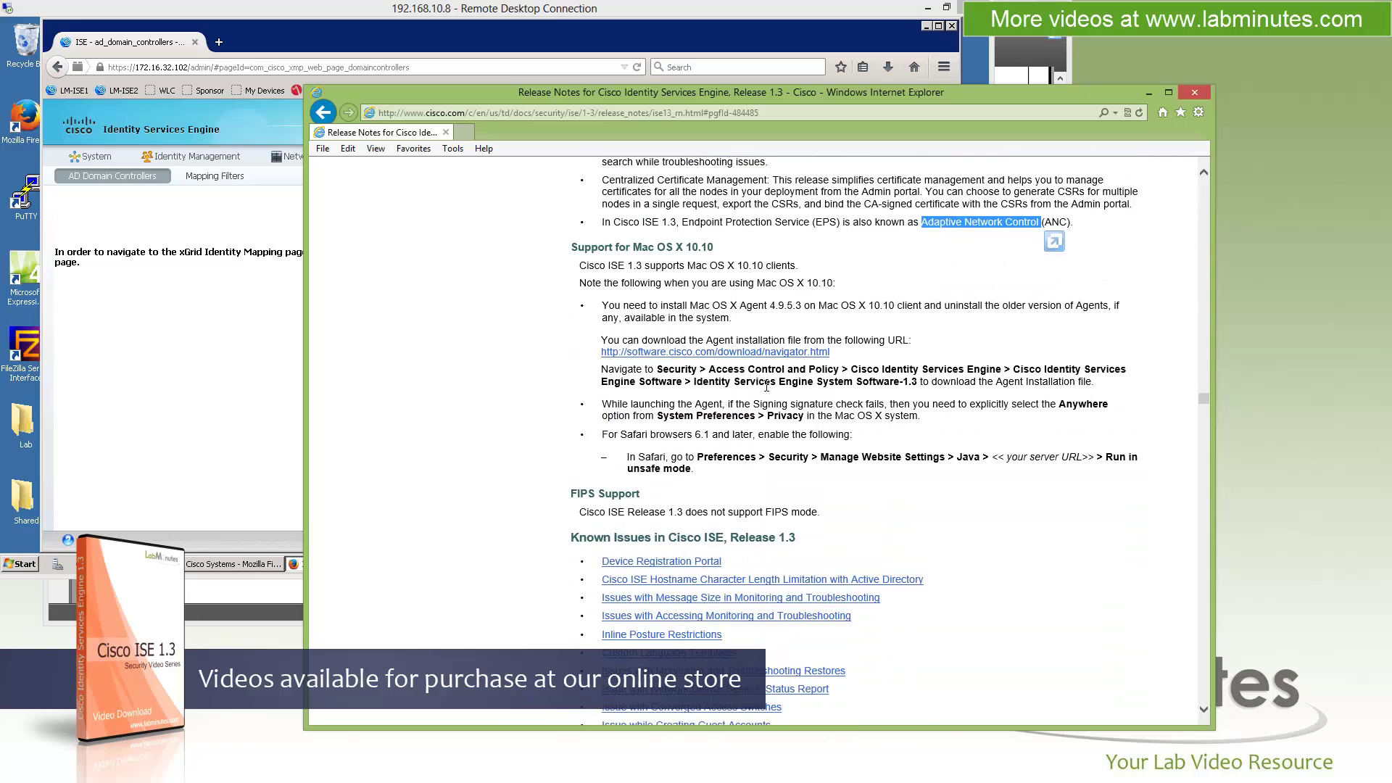
scroll(767, 387, up, 1)
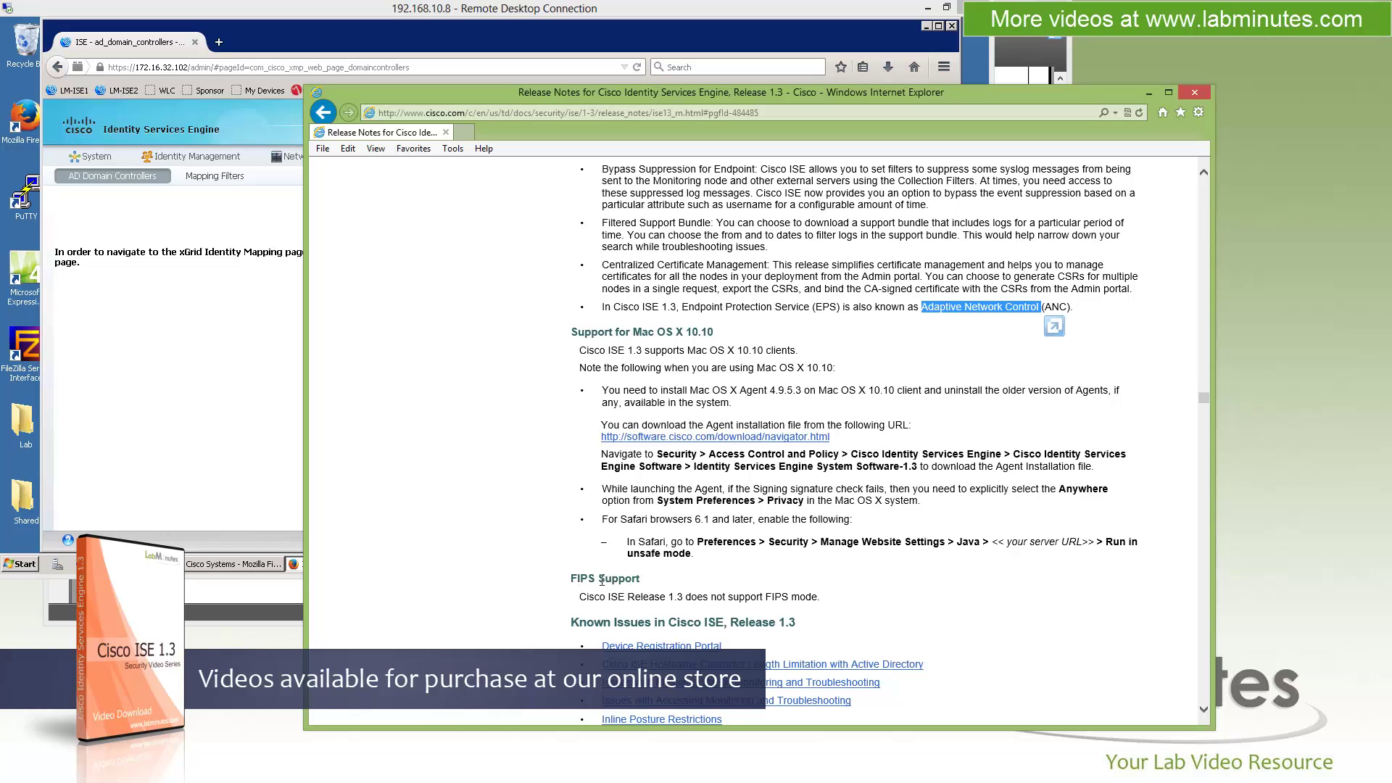
click(971, 506)
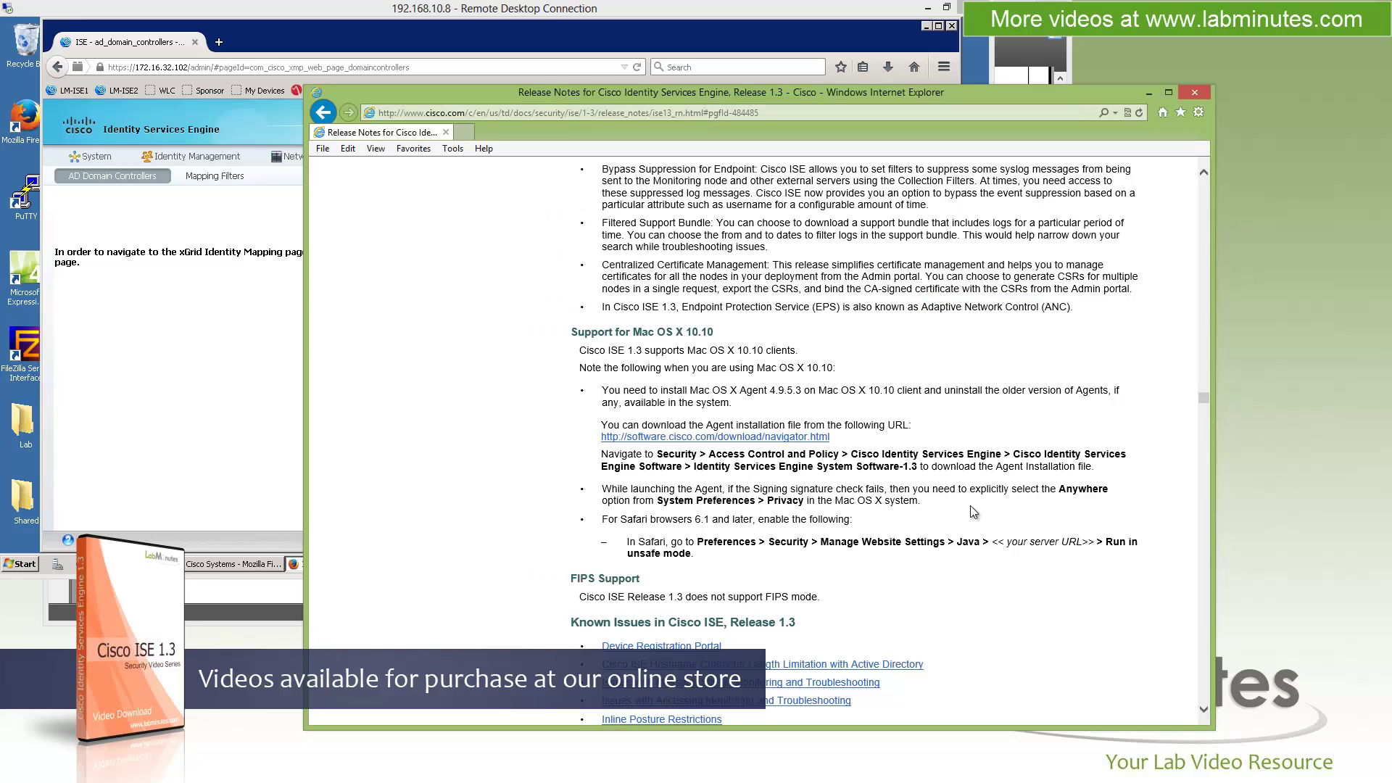